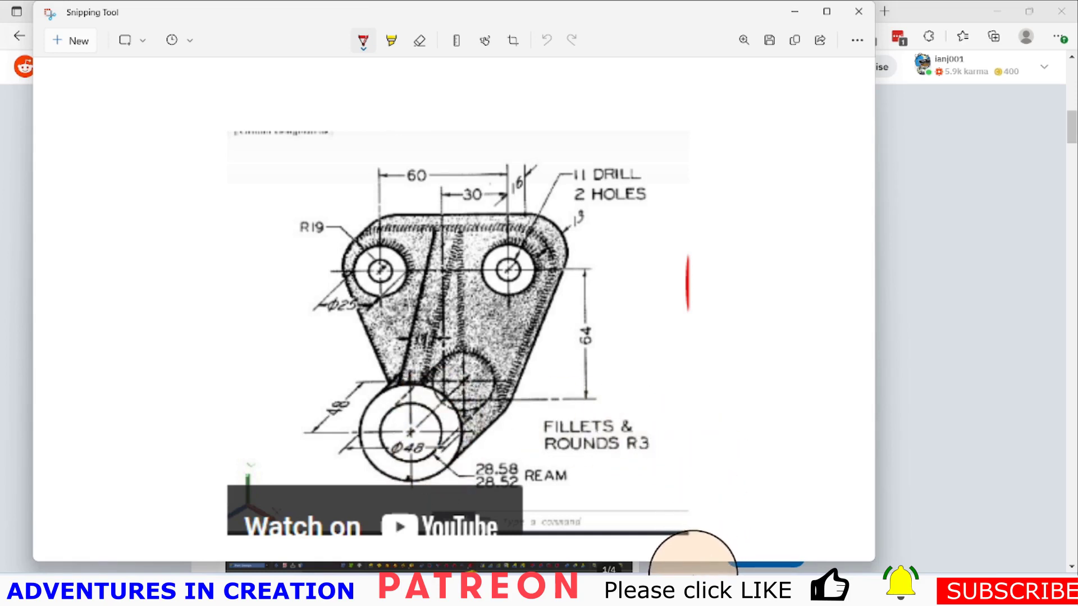
# - Bring the FreeCAD window with the empty sketch back in front of Snipping Tool
pyautogui.click(691, 562)
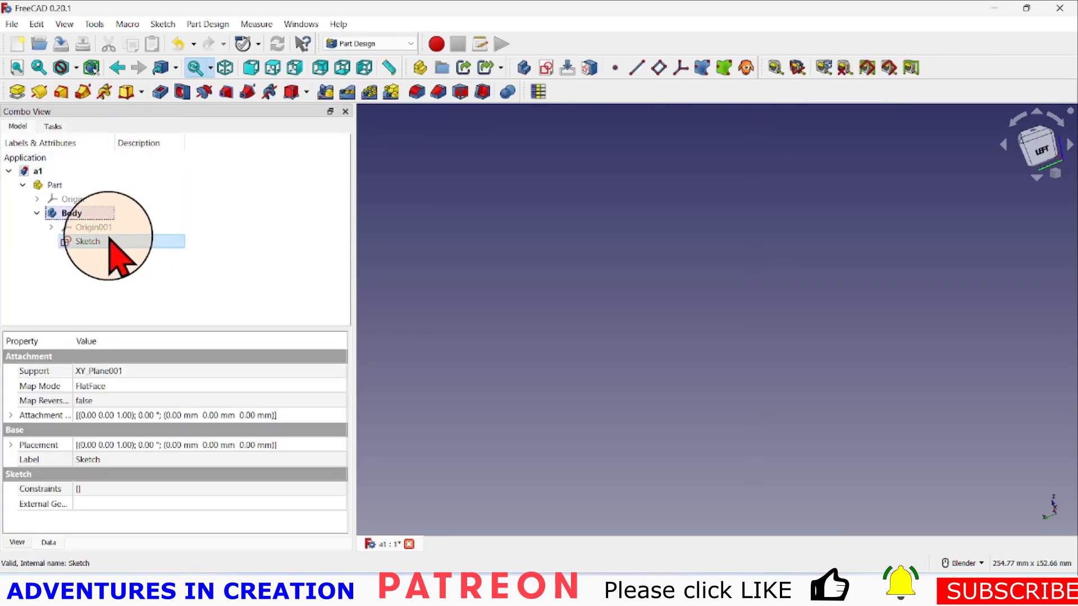
# - Delete the old sketch and create a new empty sketch on XY_Plane001
pyautogui.click(104, 241)
pyautogui.press('Delete')
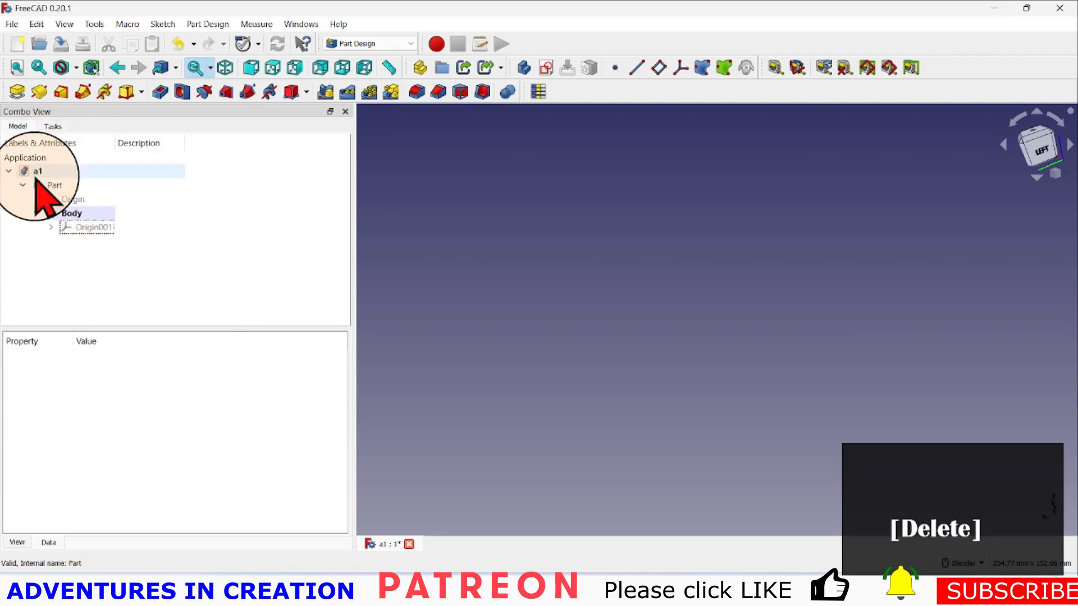
pyautogui.click(547, 70)
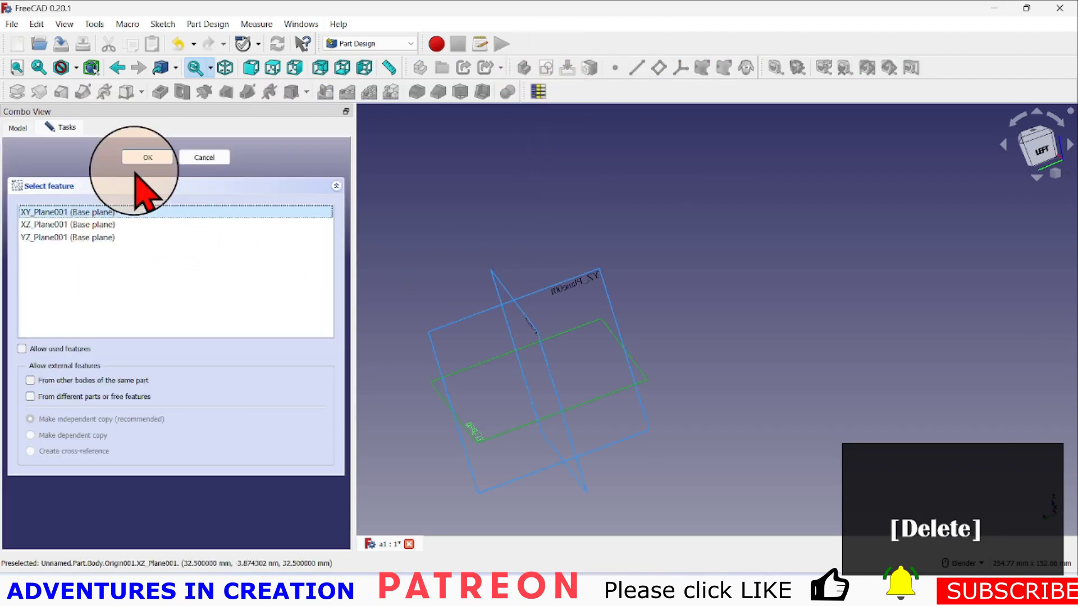
pyautogui.click(148, 160)
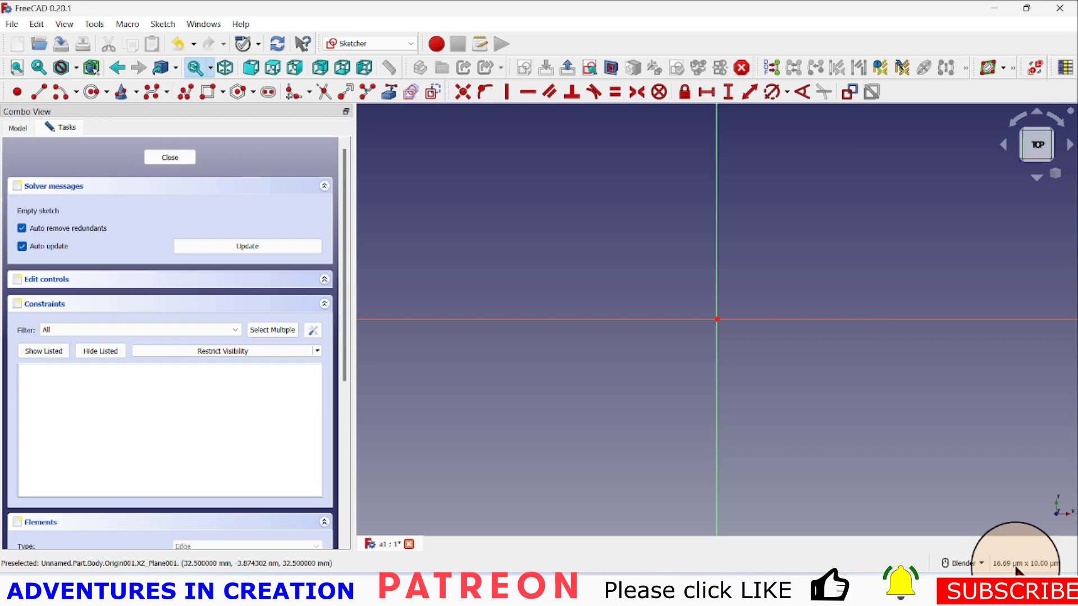
pyautogui.scroll(-3, 728, 372)
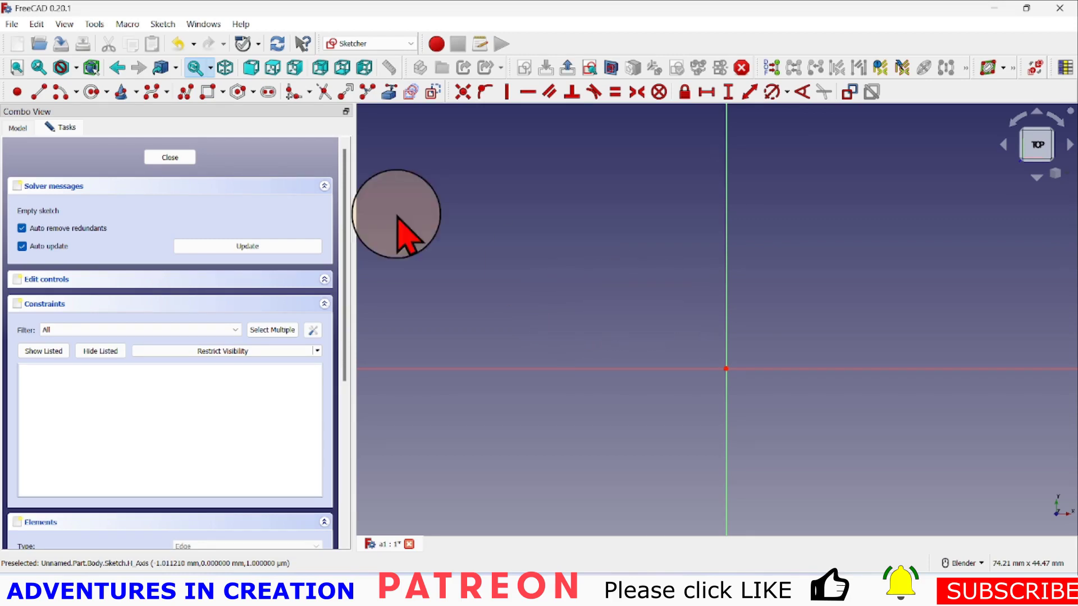
# - Draw two upper circles and a lower circle centred on the vertical axis
pyautogui.click(93, 91)
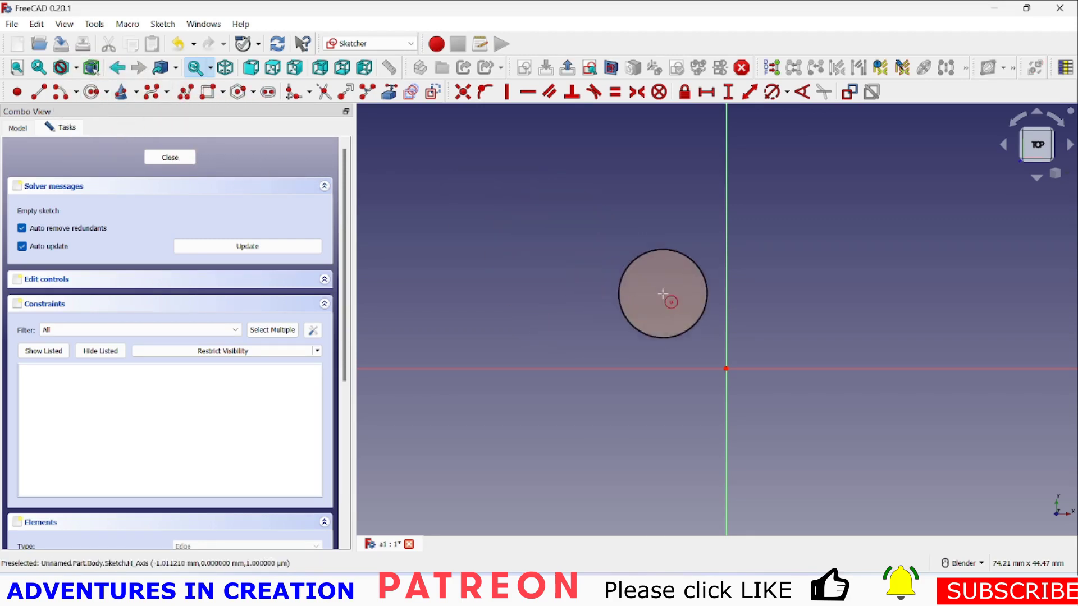
pyautogui.click(634, 302)
pyautogui.click(660, 308)
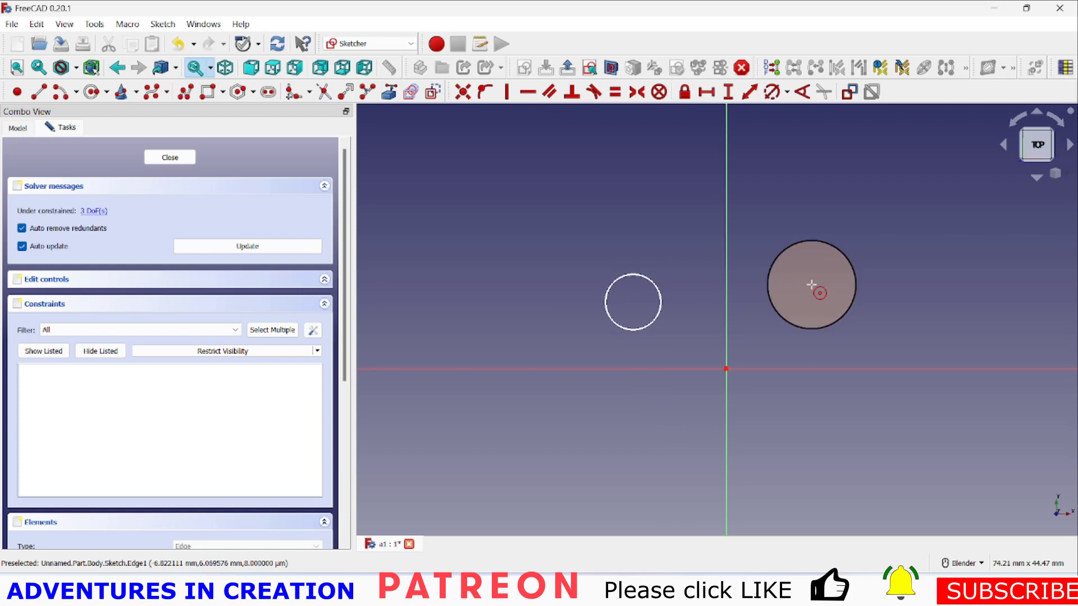
pyautogui.click(795, 288)
pyautogui.click(820, 308)
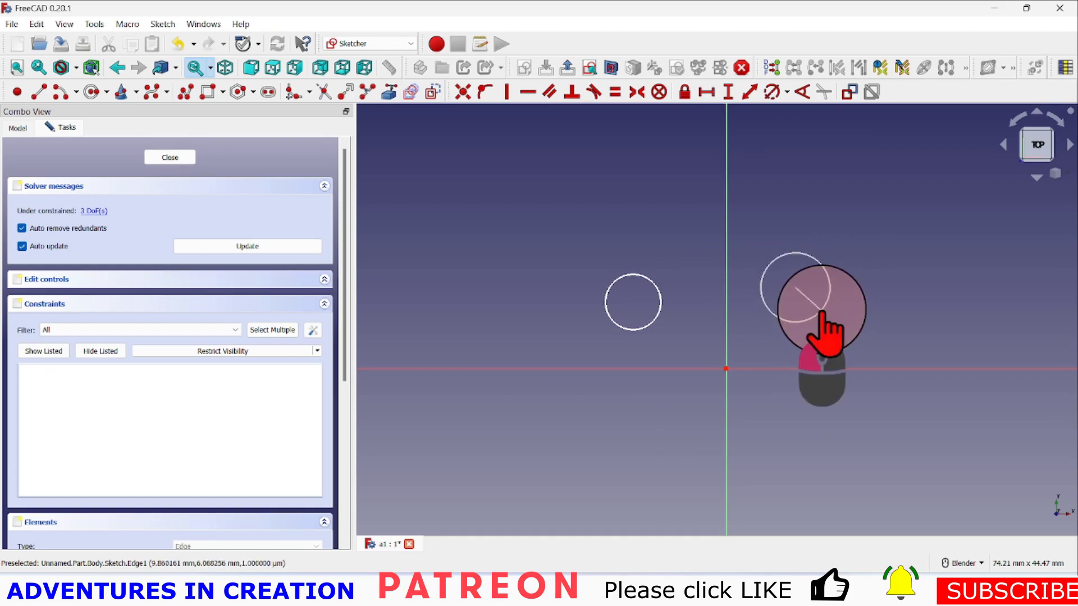
pyautogui.click(727, 449)
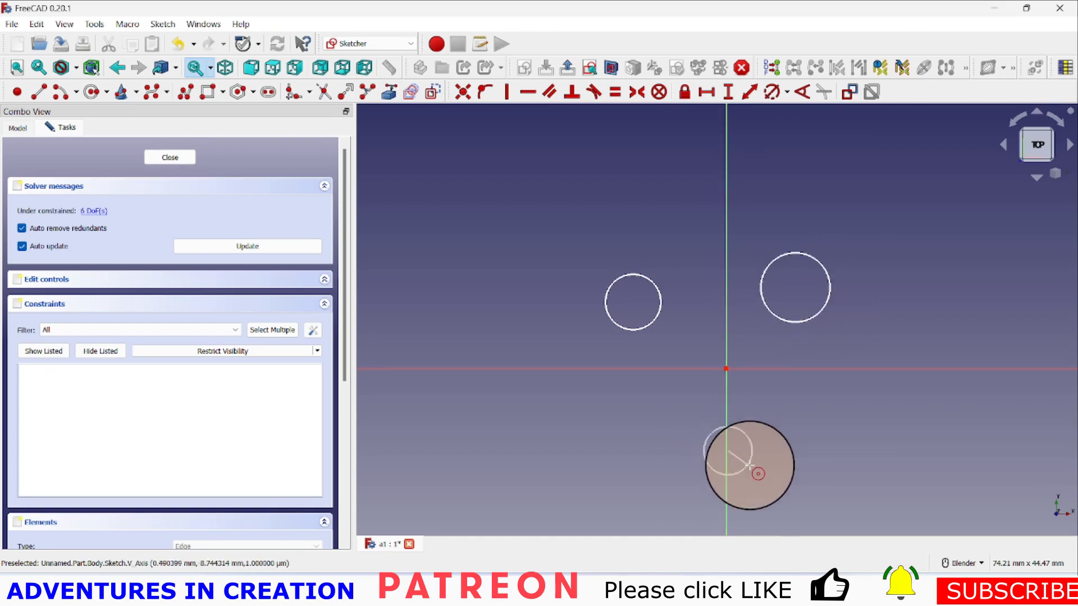
pyautogui.click(721, 436)
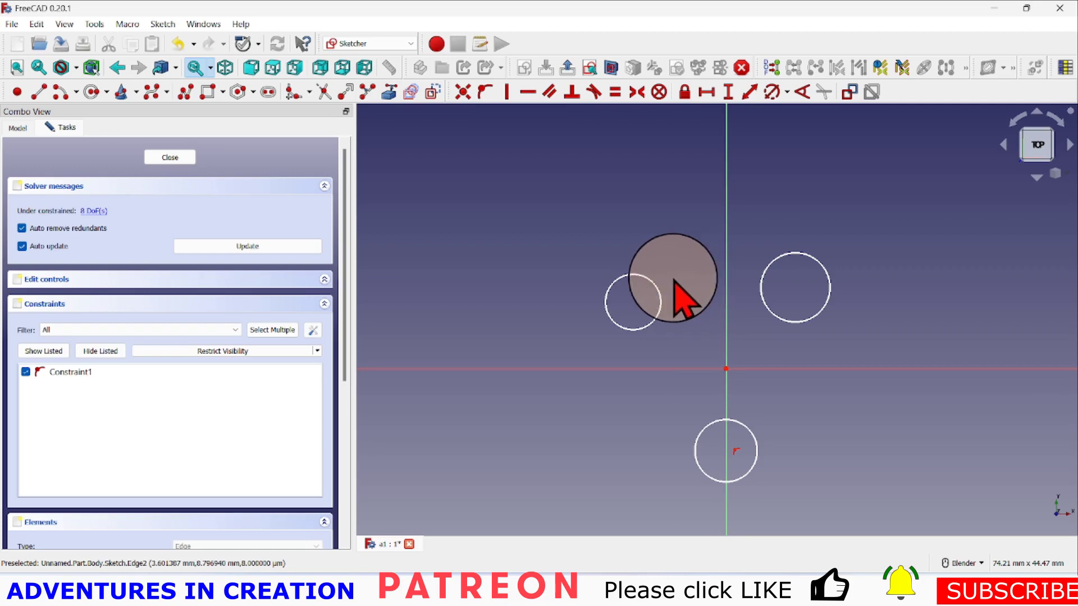
# - Make the upper circles equal, then select both centres and the vertical axis for symmetry
pyautogui.click(659, 291)
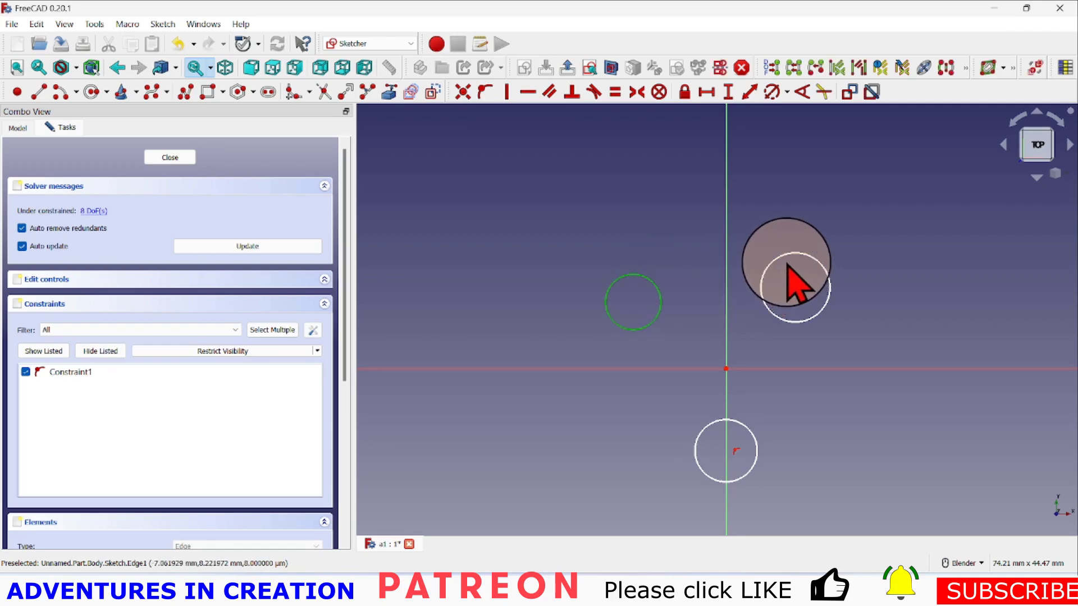
pyautogui.click(787, 267)
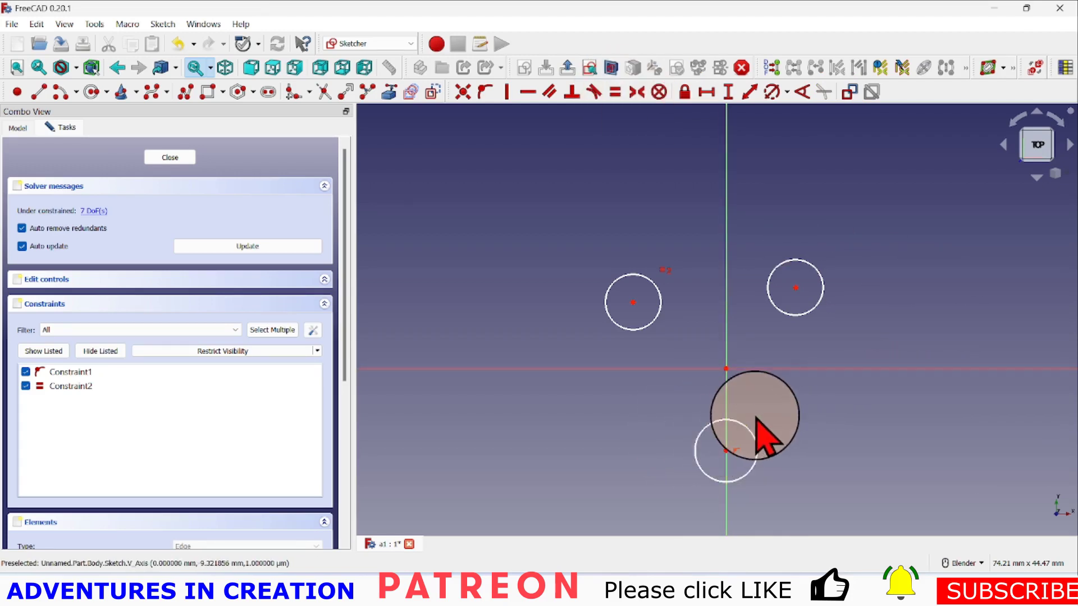
pyautogui.click(633, 302)
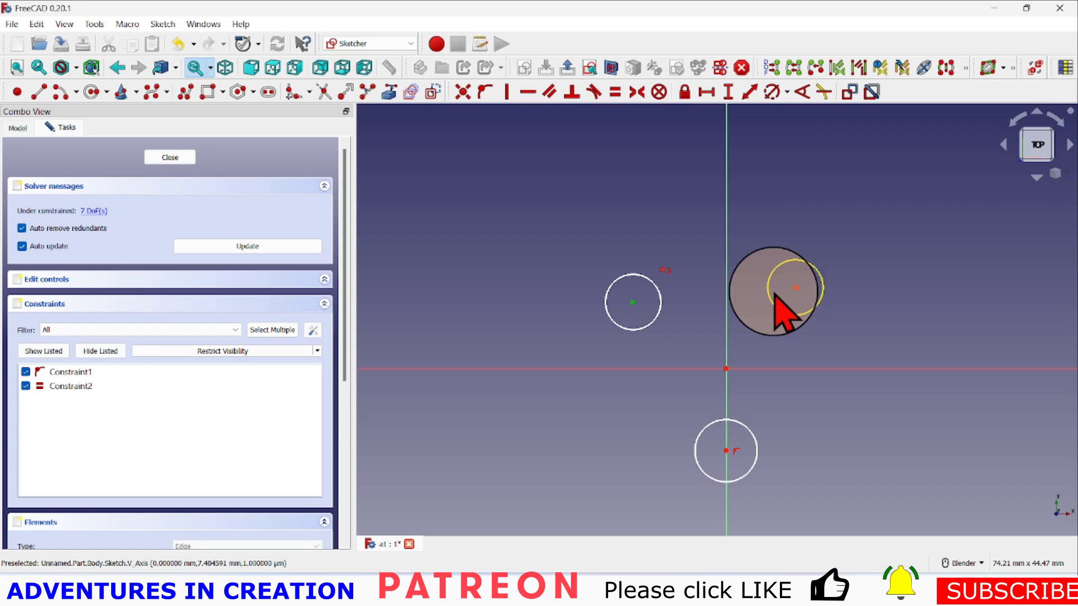
pyautogui.click(795, 288)
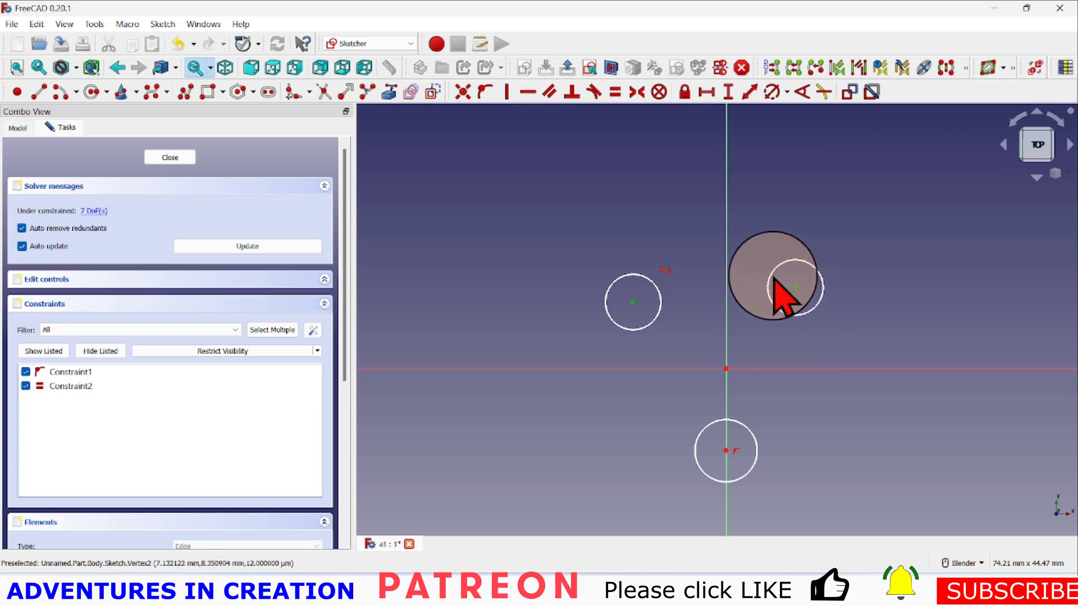
pyautogui.click(727, 247)
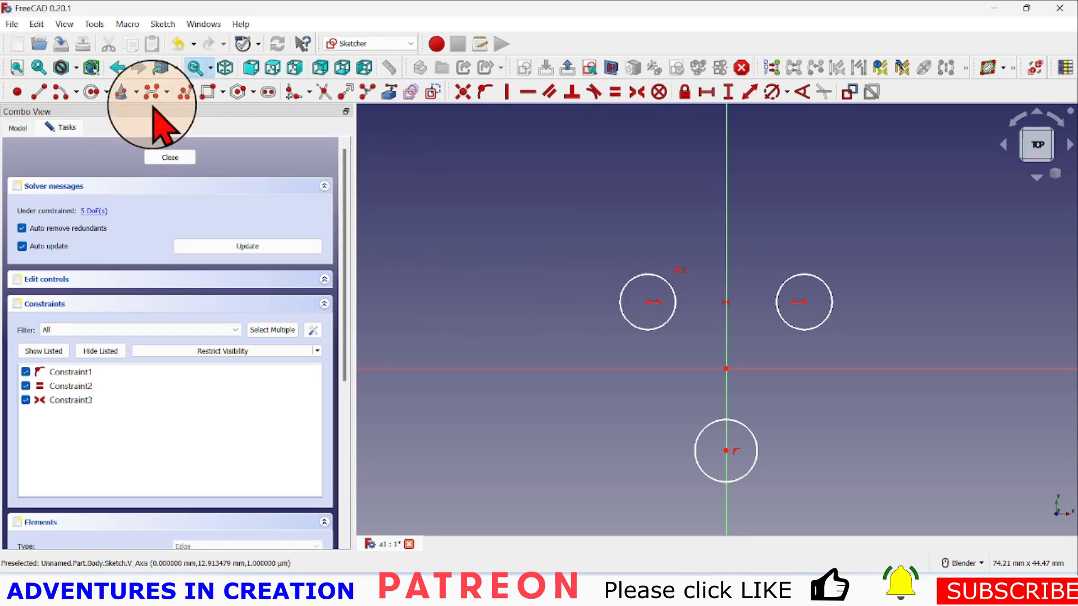
# - Draw a horizontal top line and two slanted side lines toward the bottom circle
pyautogui.click(39, 92)
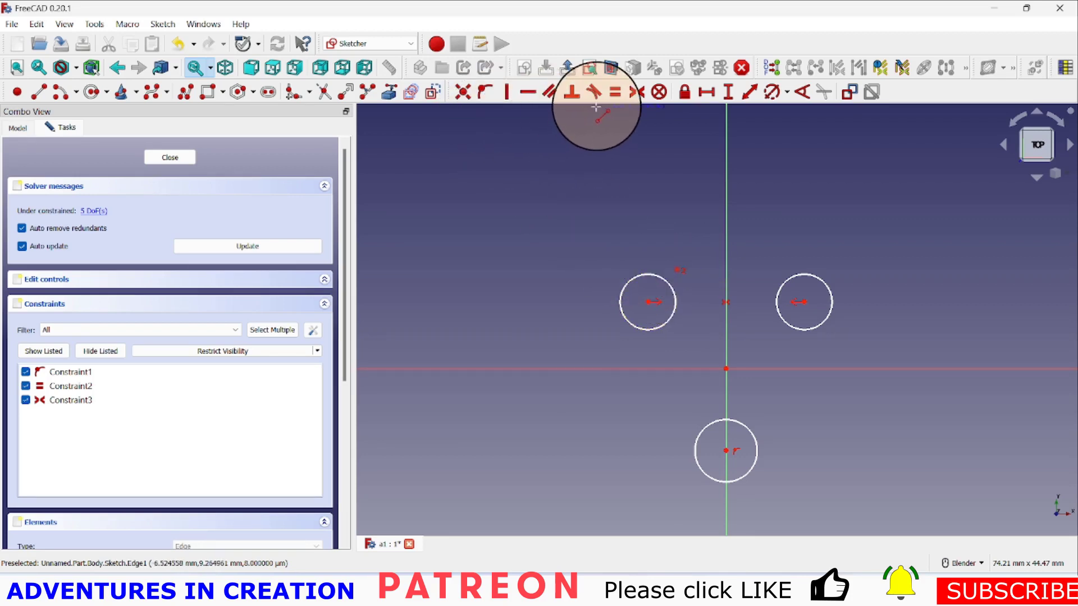
pyautogui.click(703, 272)
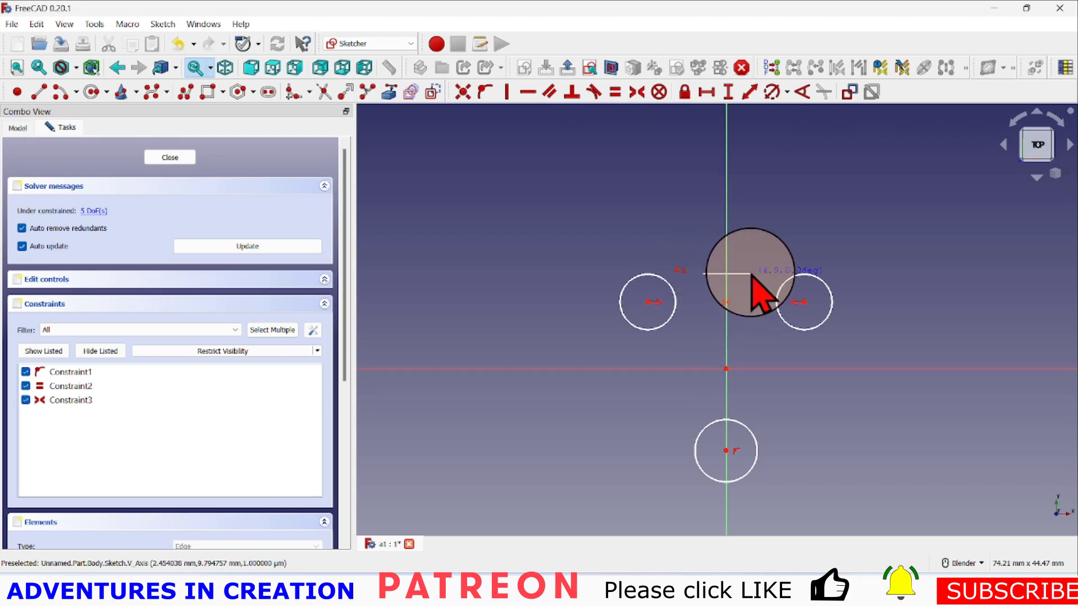
pyautogui.click(752, 275)
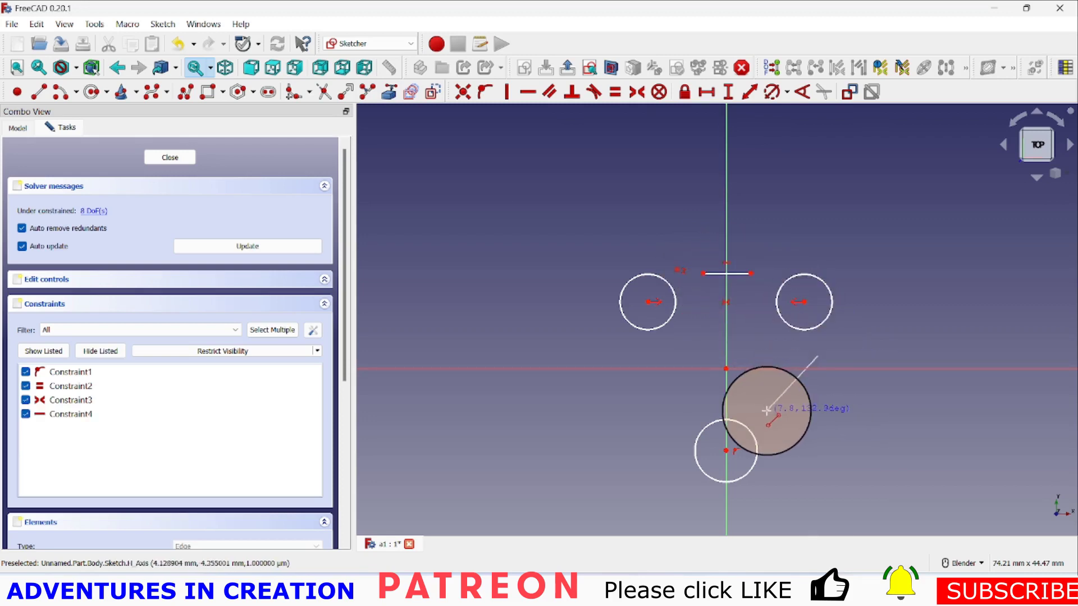
pyautogui.click(781, 425)
pyautogui.click(660, 431)
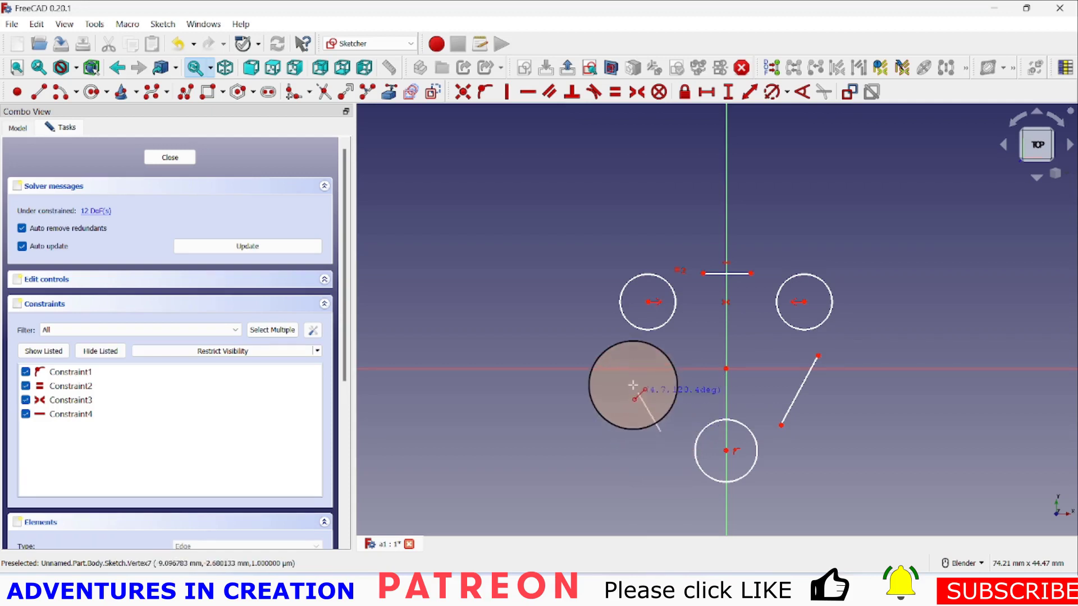
pyautogui.rightClick(621, 349)
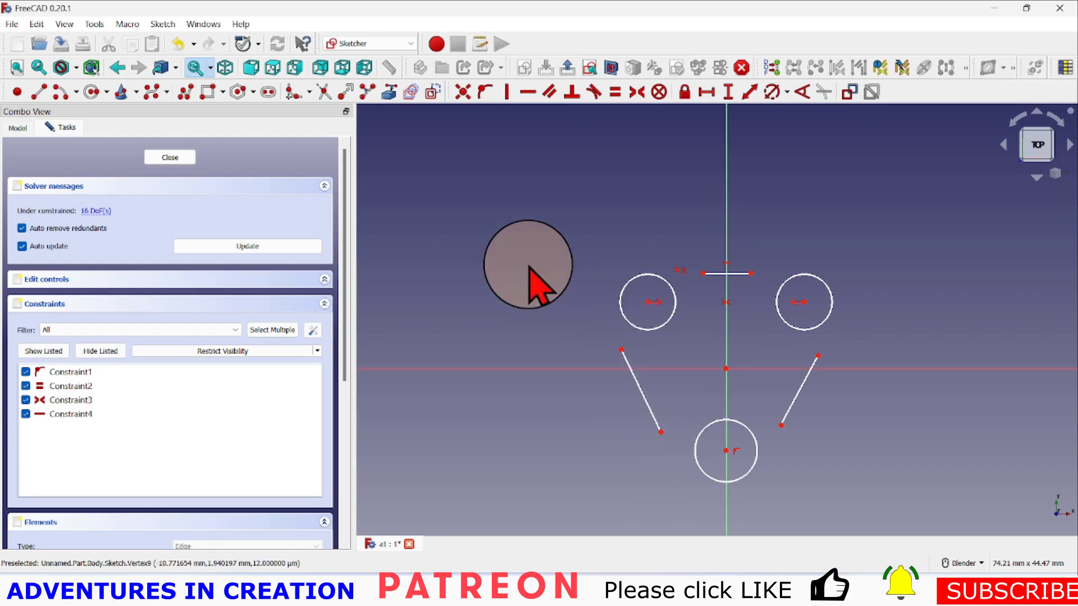
# - Make the top line tangent to both upper circles
pyautogui.scroll(2, 776, 428)
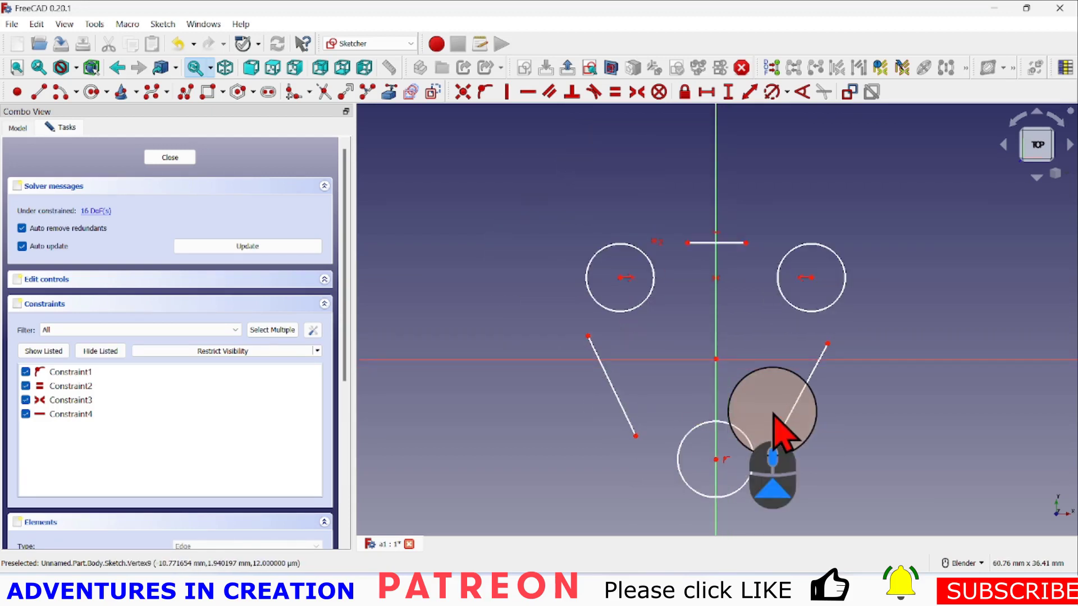
pyautogui.scroll(1, 776, 428)
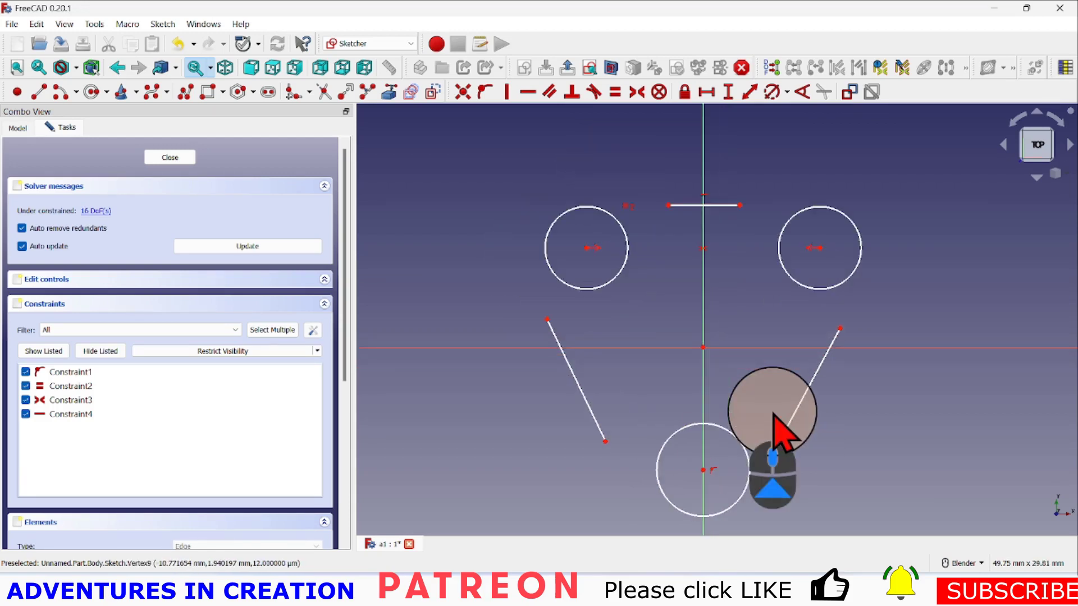
pyautogui.click(668, 206)
pyautogui.click(599, 210)
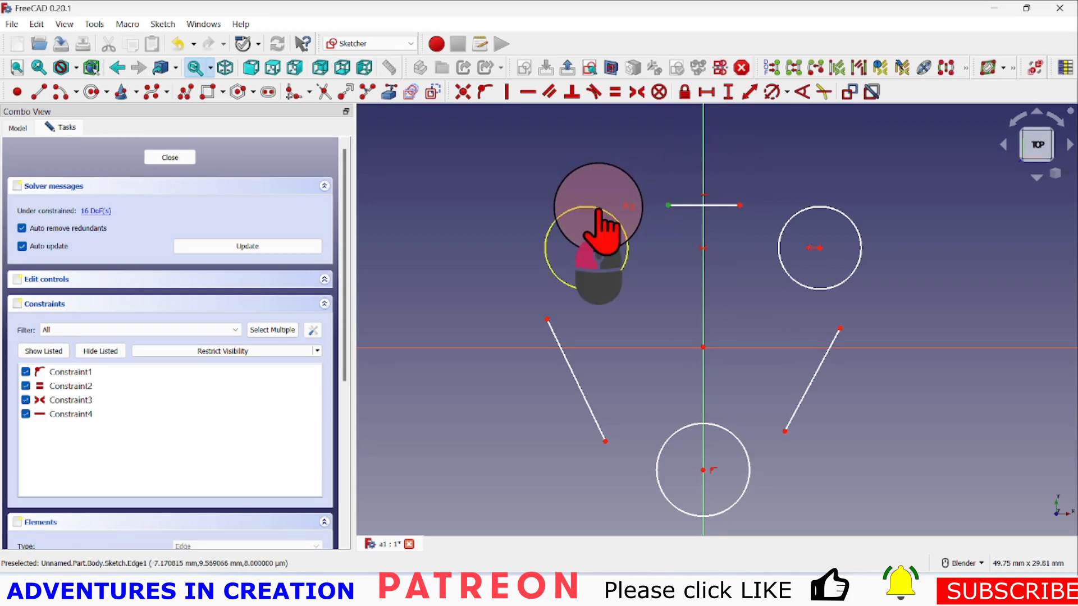
pyautogui.click(594, 92)
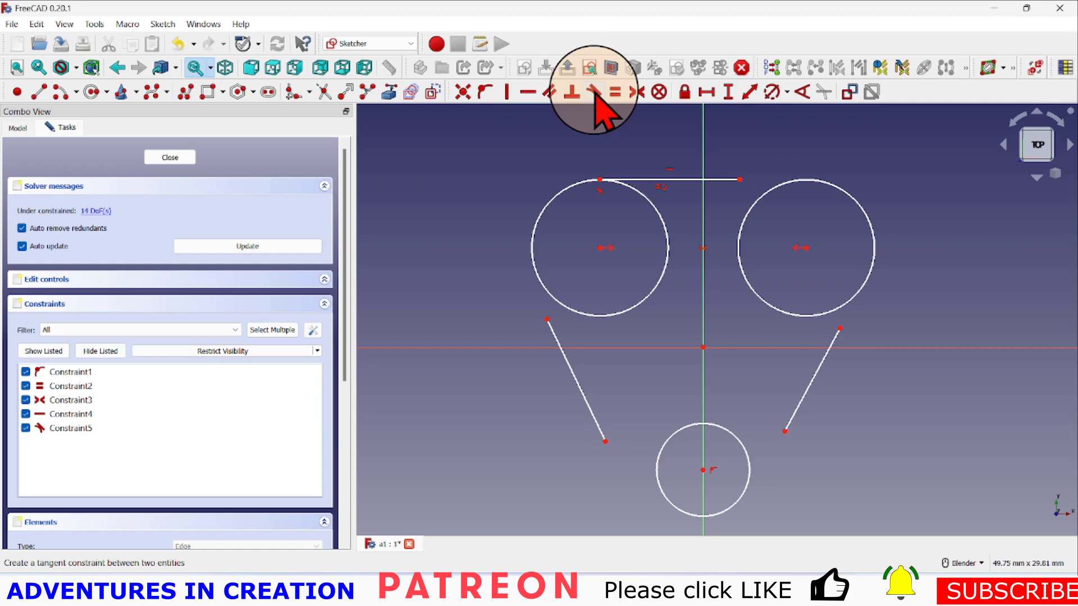
pyautogui.click(739, 180)
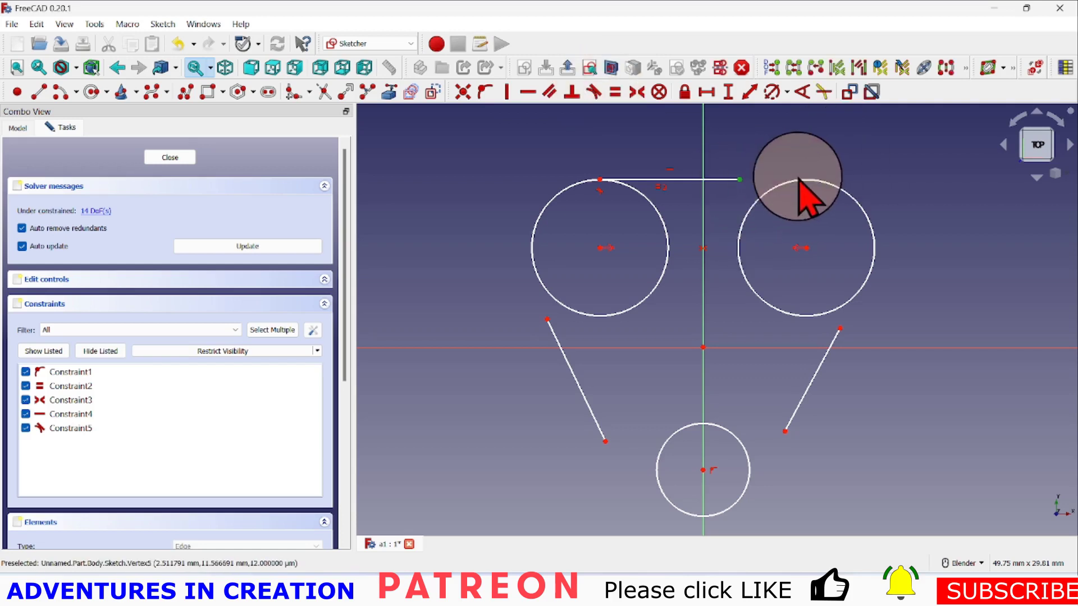
pyautogui.click(809, 181)
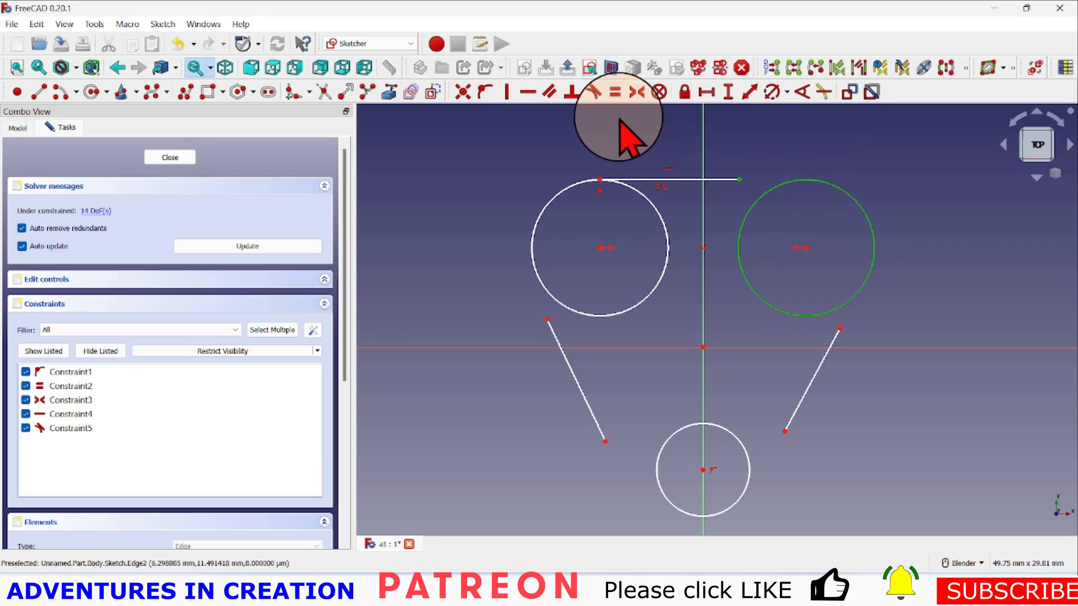
pyautogui.click(595, 93)
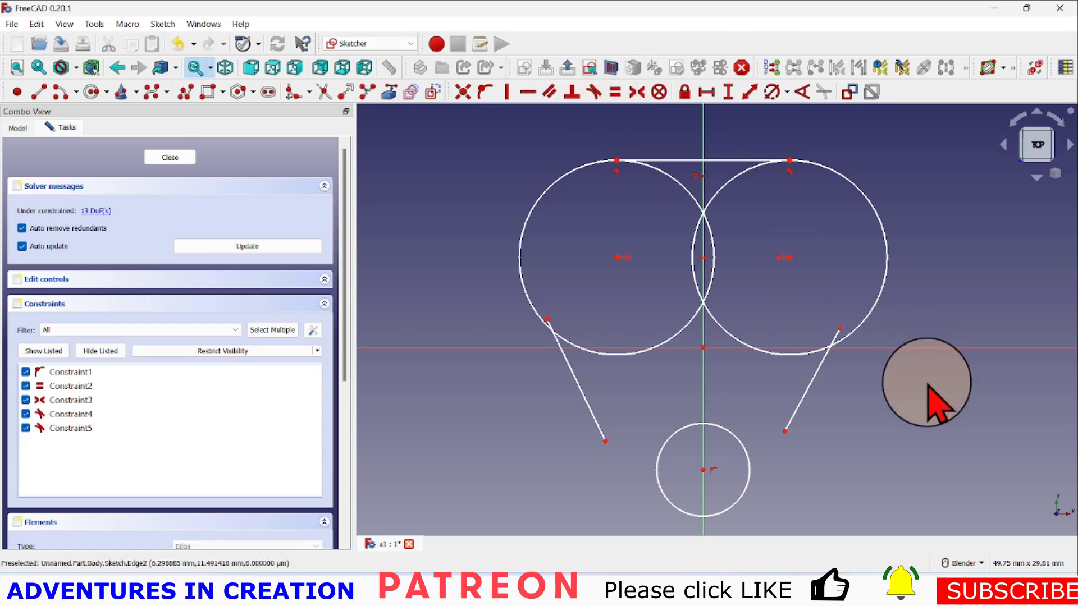
# - Make the right side line tangent to the upper-right and bottom circles
pyautogui.click(839, 328)
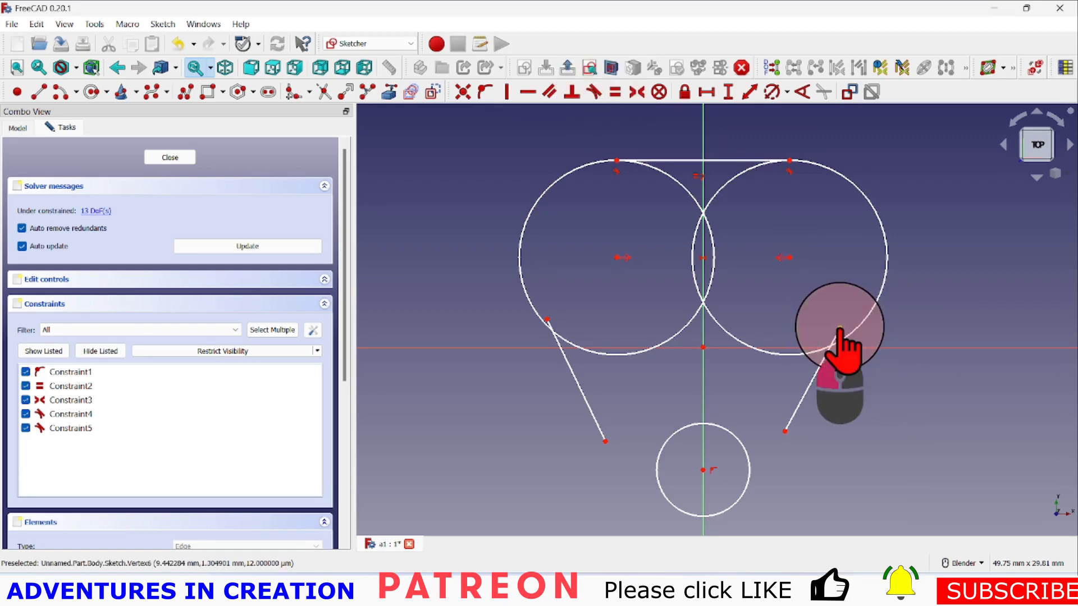
pyautogui.click(869, 323)
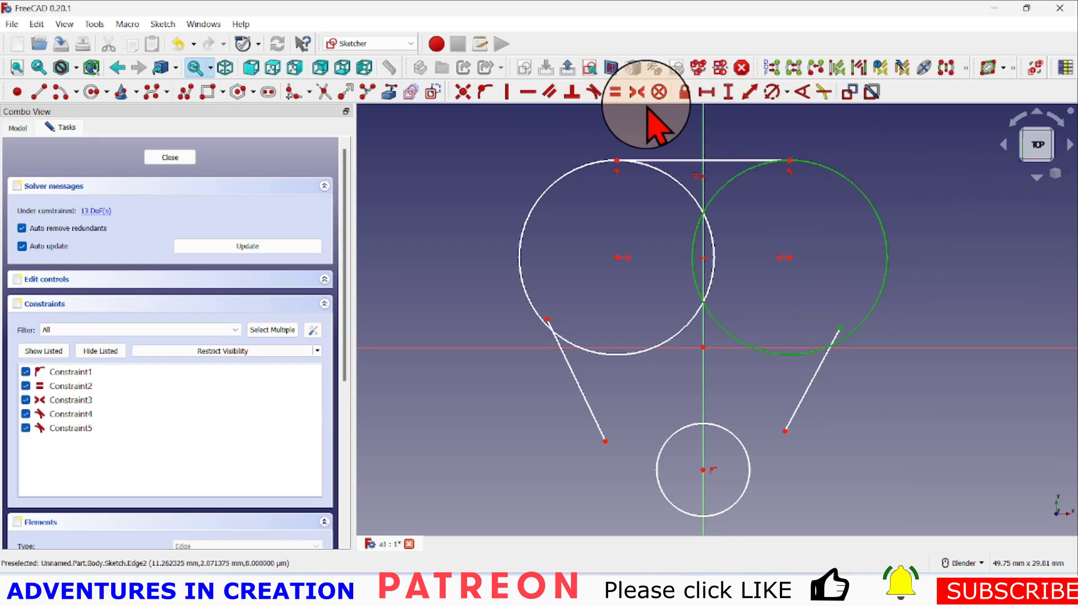
pyautogui.click(593, 92)
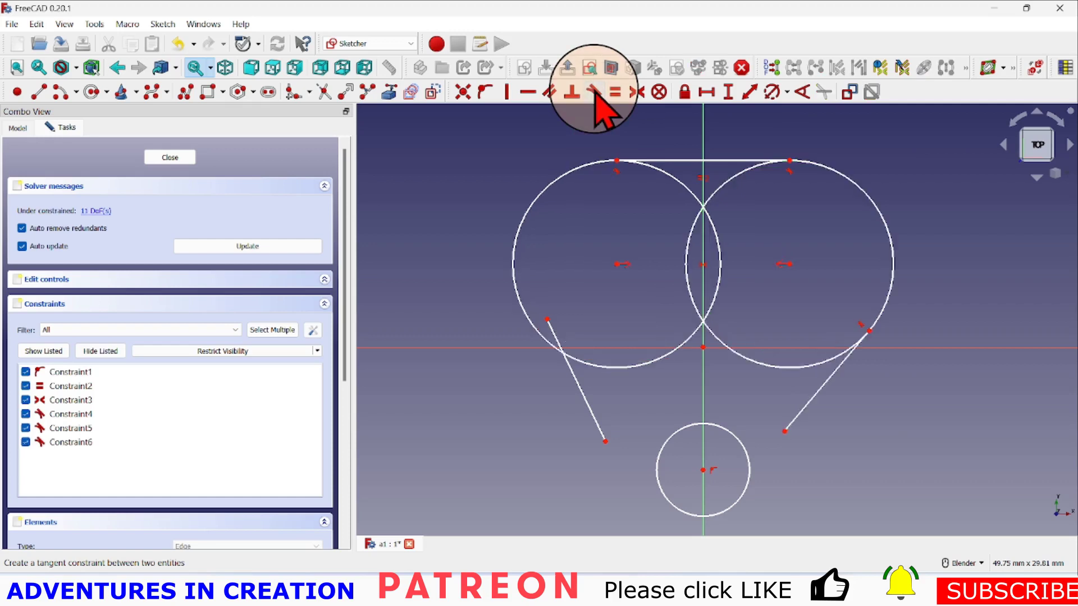
pyautogui.click(785, 432)
pyautogui.click(749, 473)
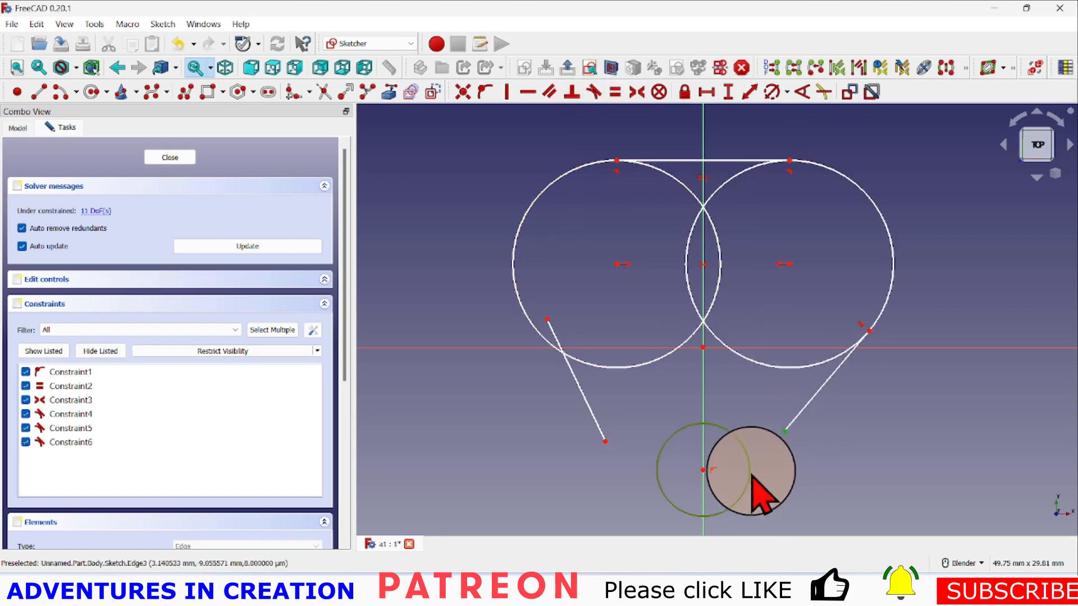
pyautogui.click(593, 93)
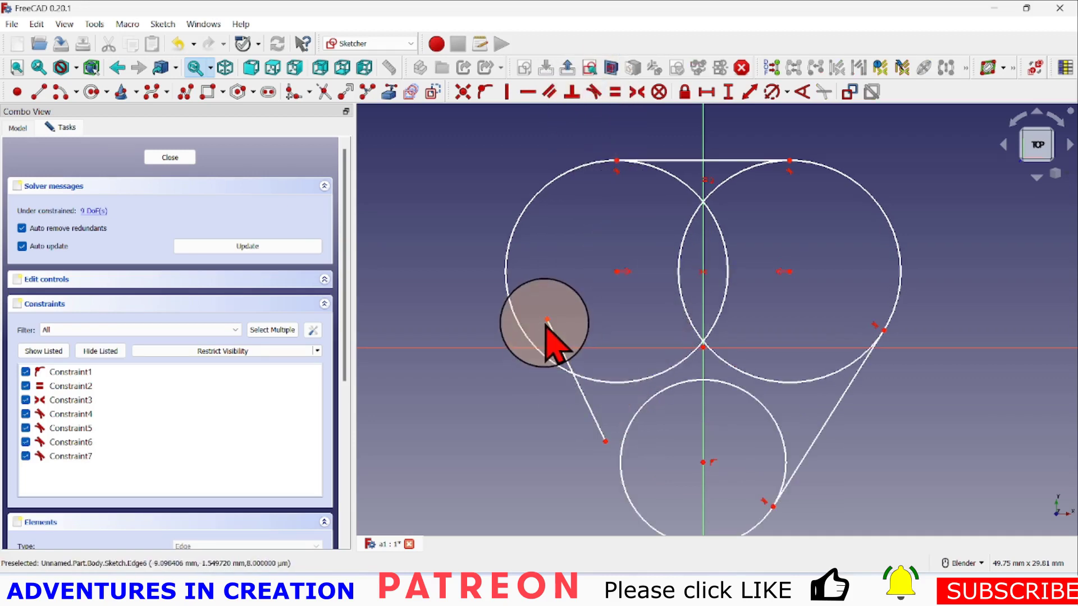
# - Make the left side line tangent to the upper-left and bottom circles
pyautogui.click(515, 323)
pyautogui.click(595, 93)
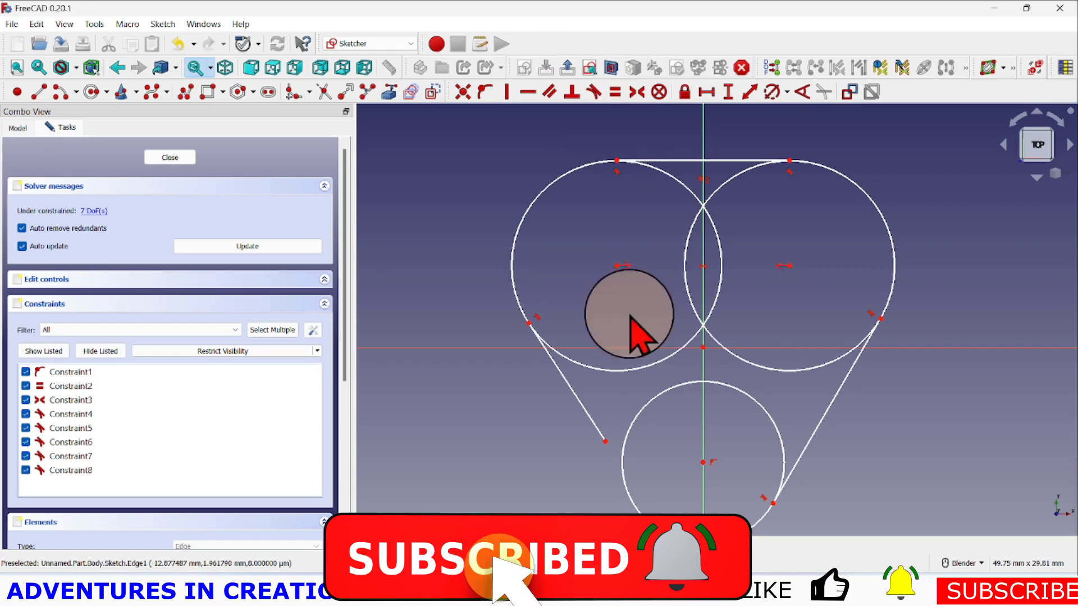
pyautogui.click(605, 442)
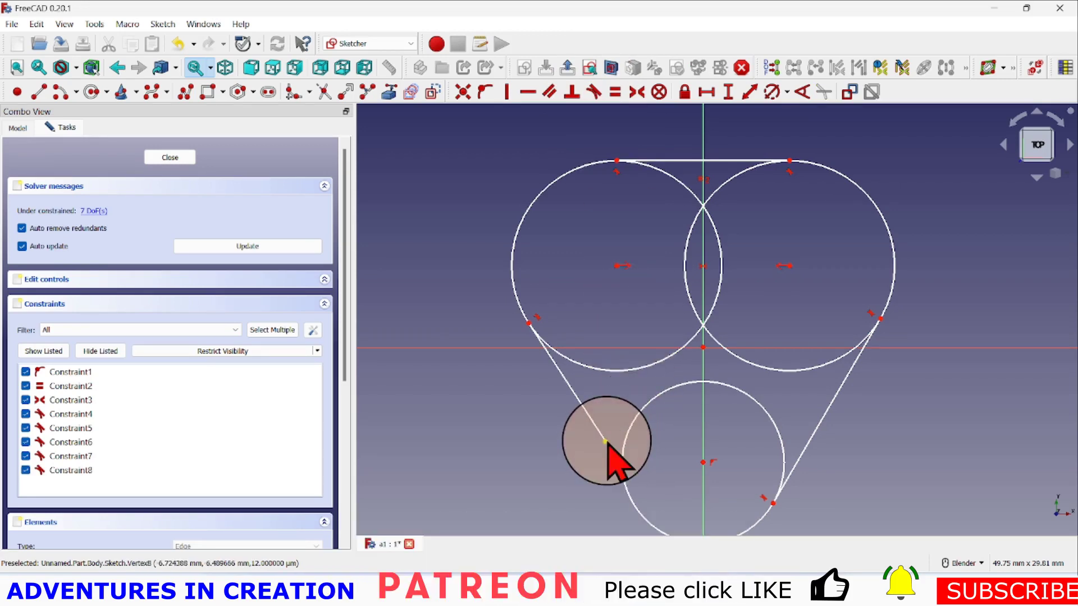
pyautogui.click(624, 477)
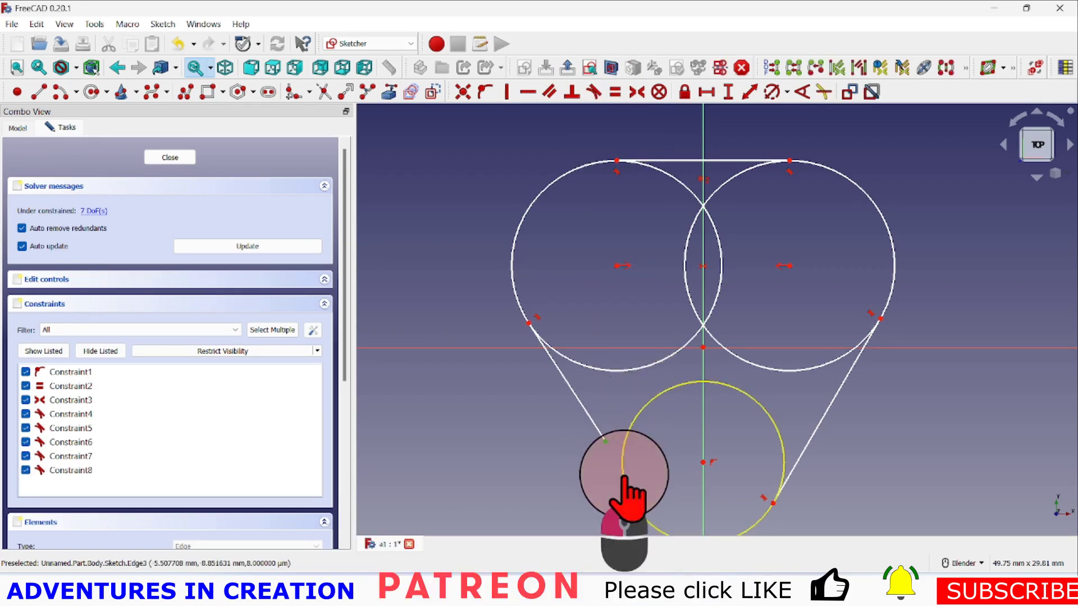
pyautogui.click(602, 91)
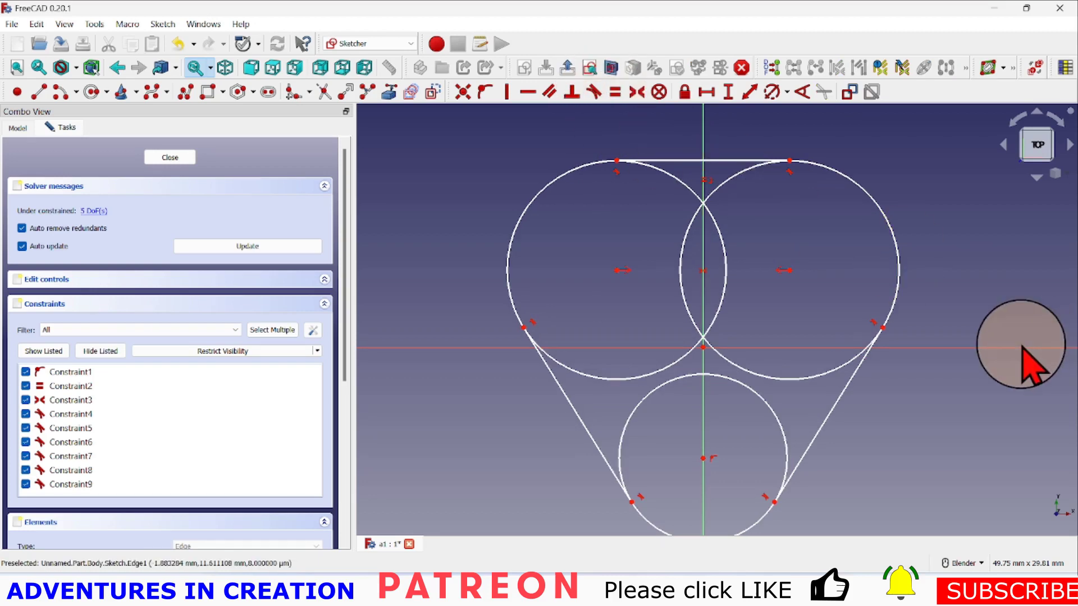
pyautogui.scroll(-2, 986, 370)
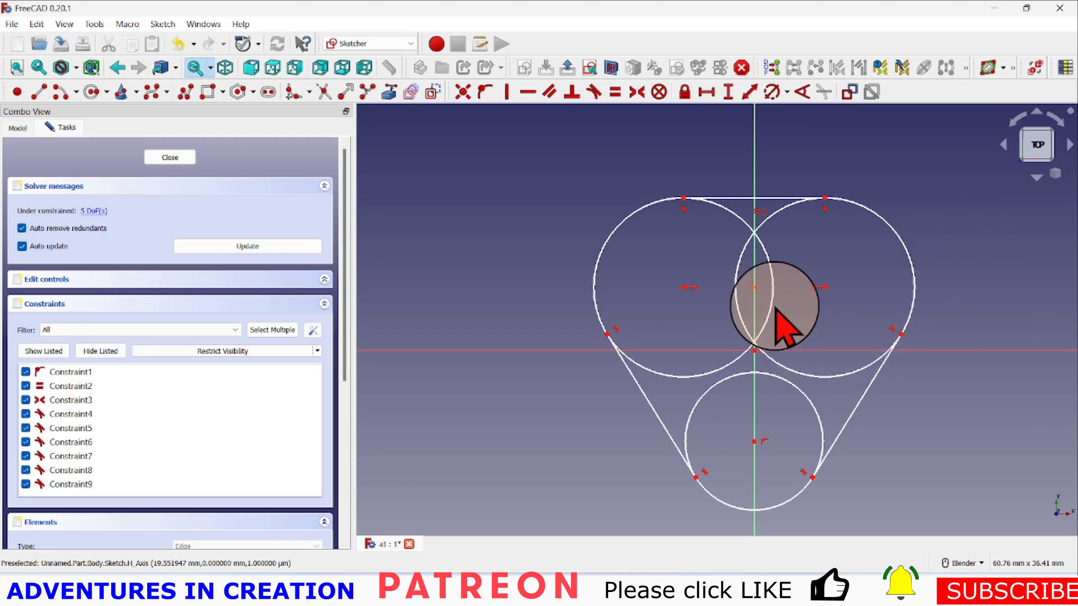
# - Shrink the upper circles, then trim the inner arcs of all three circles
pyautogui.moveTo(740, 288); pyautogui.dragTo(783, 303)
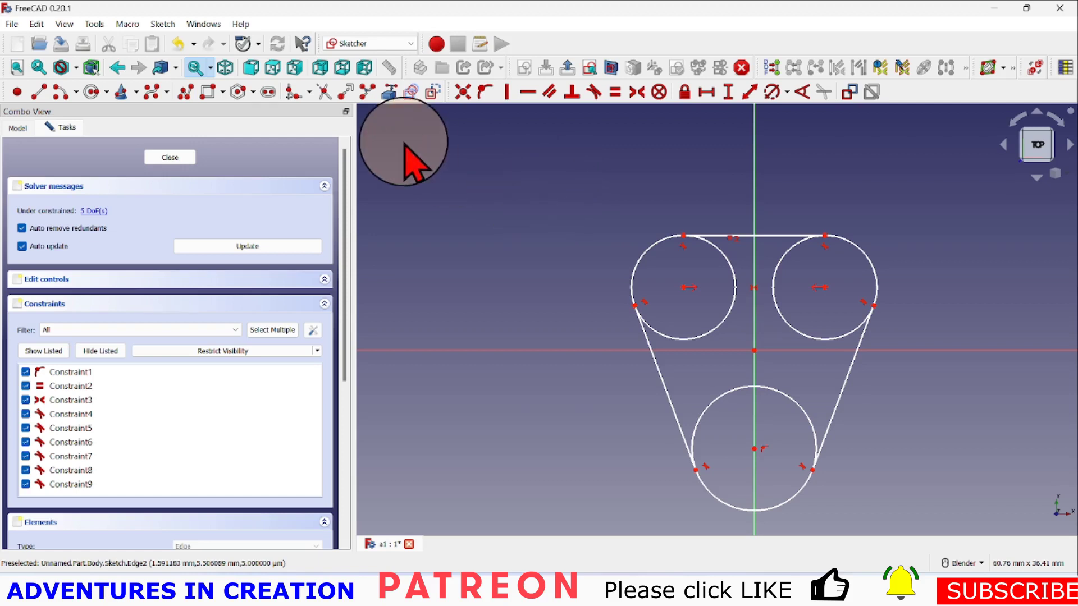
pyautogui.click(345, 93)
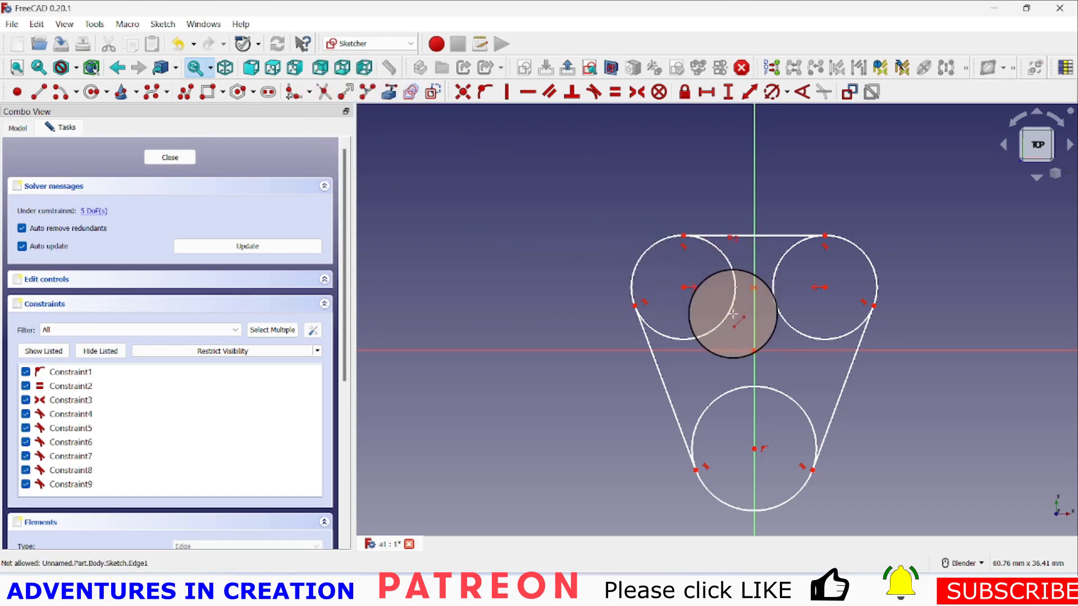
pyautogui.click(328, 95)
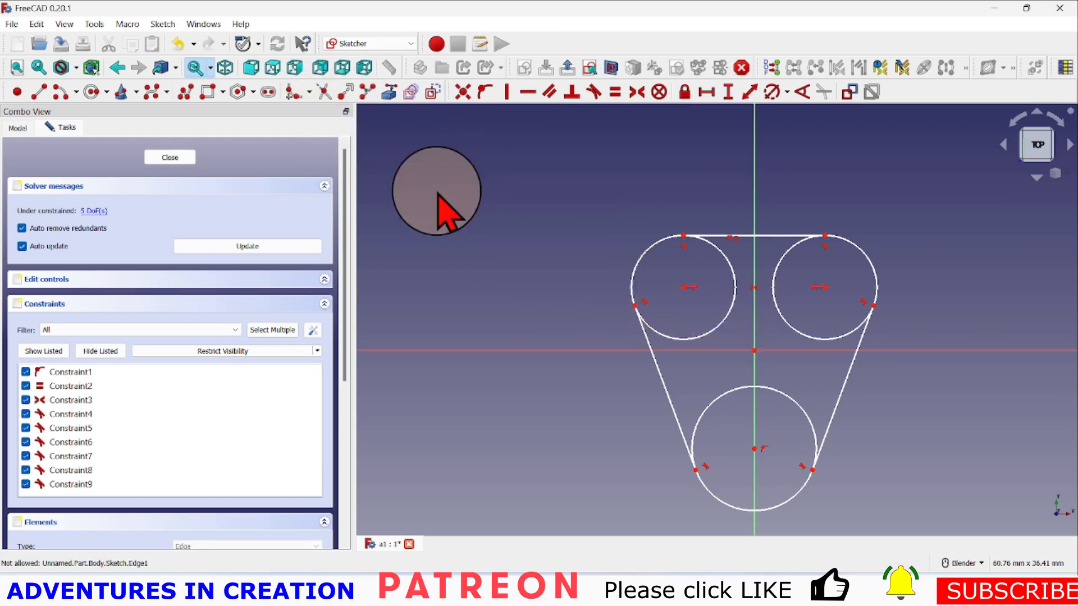
pyautogui.click(324, 93)
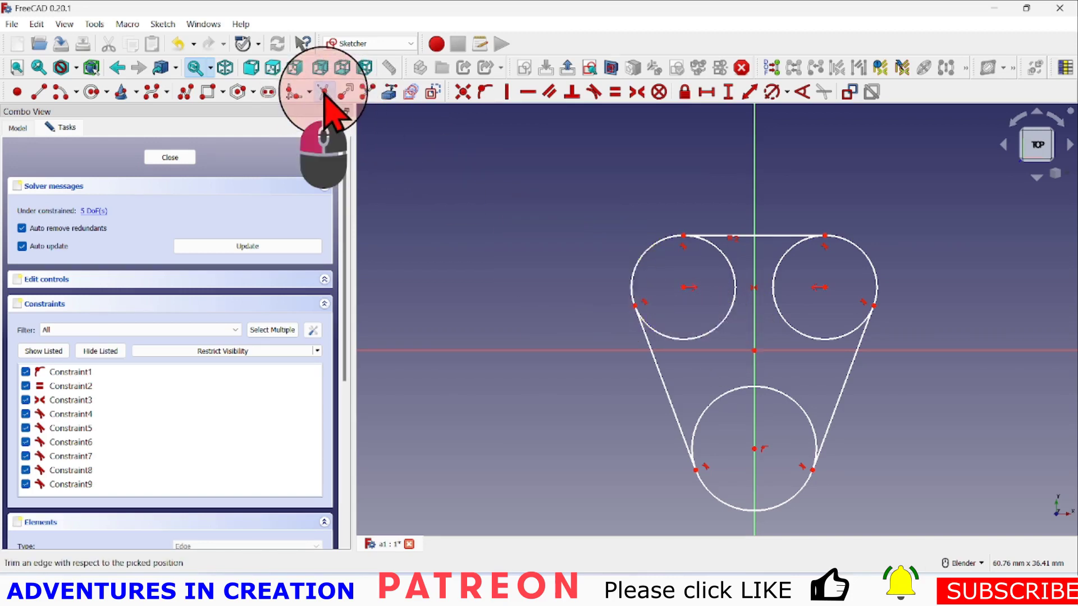
pyautogui.click(700, 337)
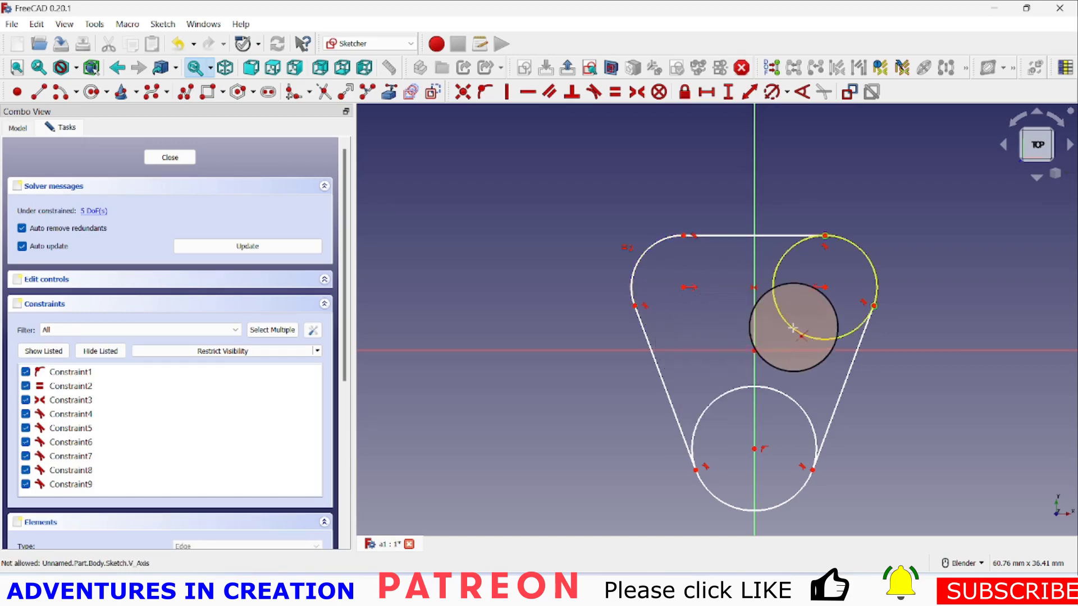
pyautogui.click(803, 334)
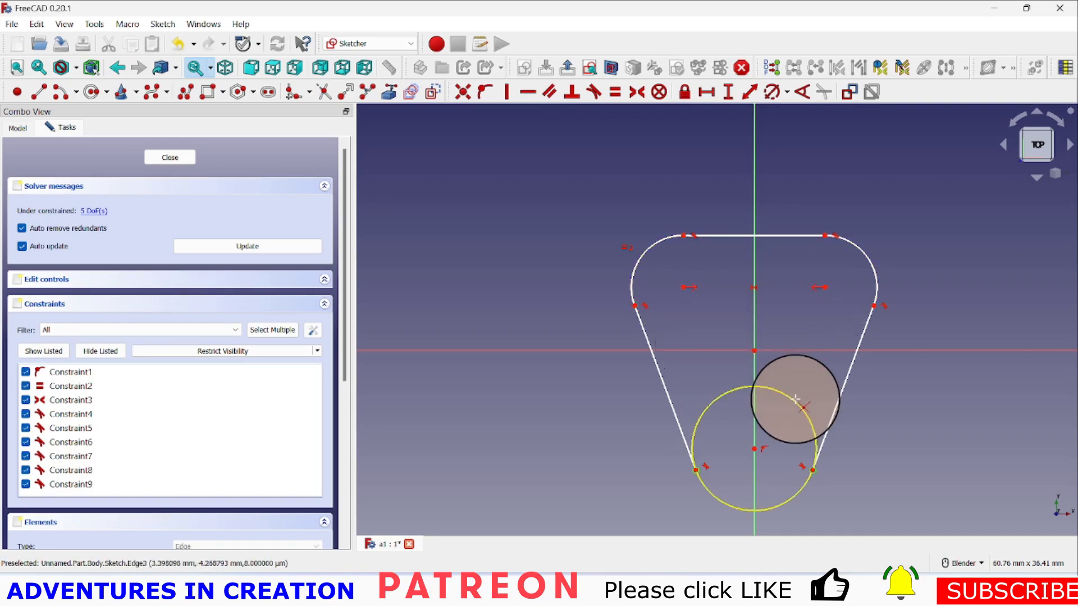
pyautogui.click(794, 401)
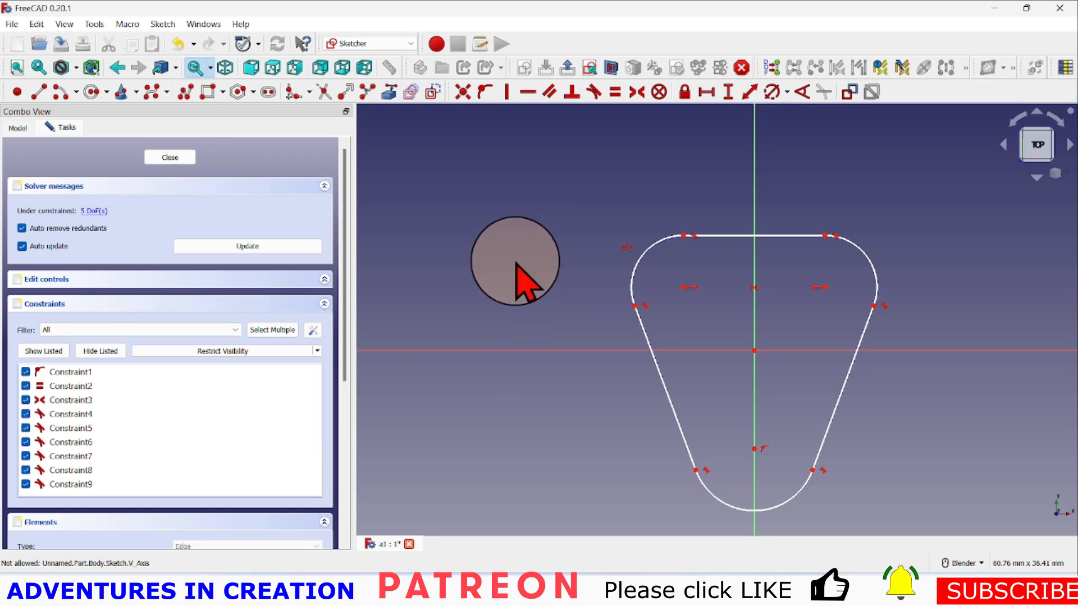
# - Constrain the top-right arc radius to 4.38 mm and the bottom arc radius to 5.24 mm
pyautogui.click(773, 92)
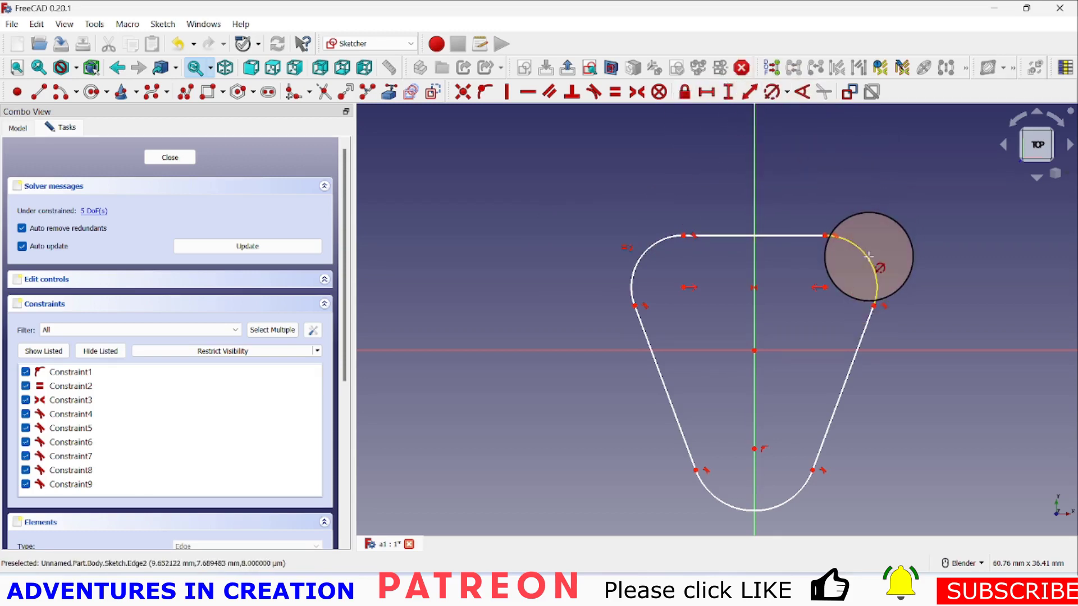
pyautogui.click(869, 256)
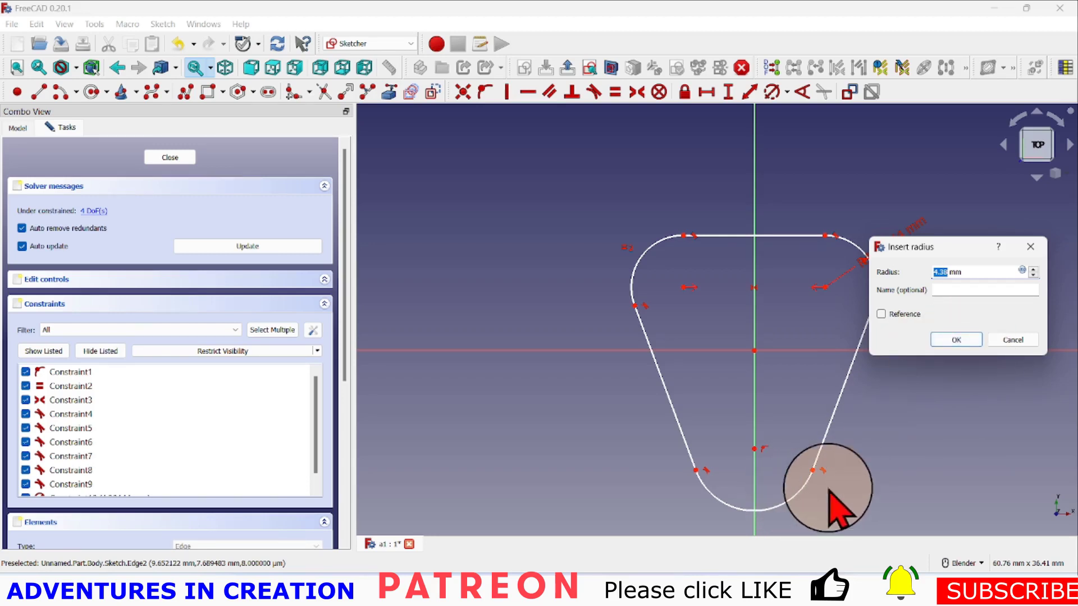
pyautogui.click(956, 341)
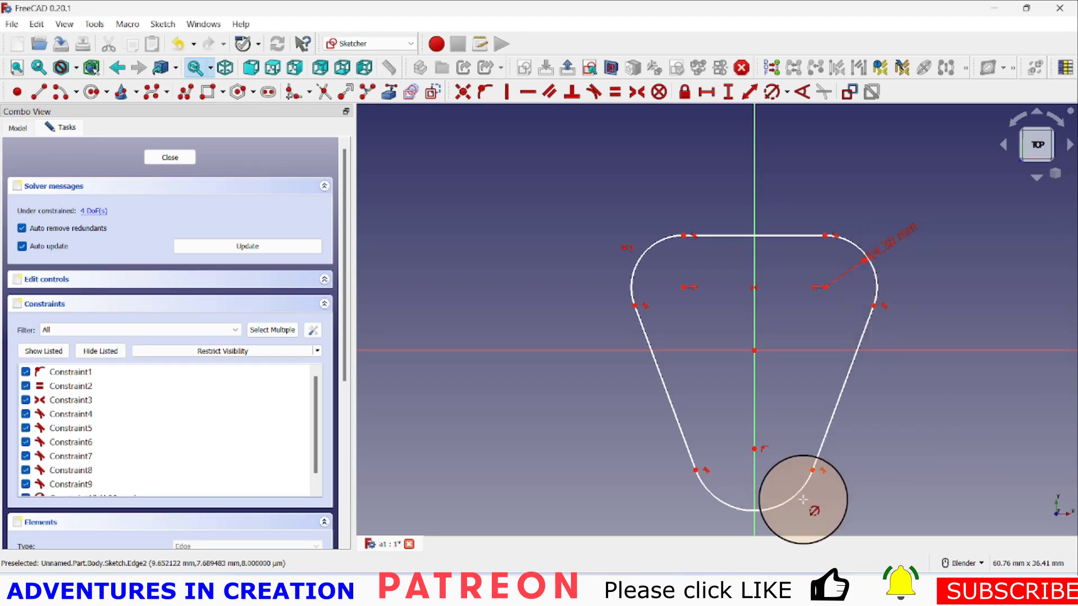
pyautogui.click(794, 496)
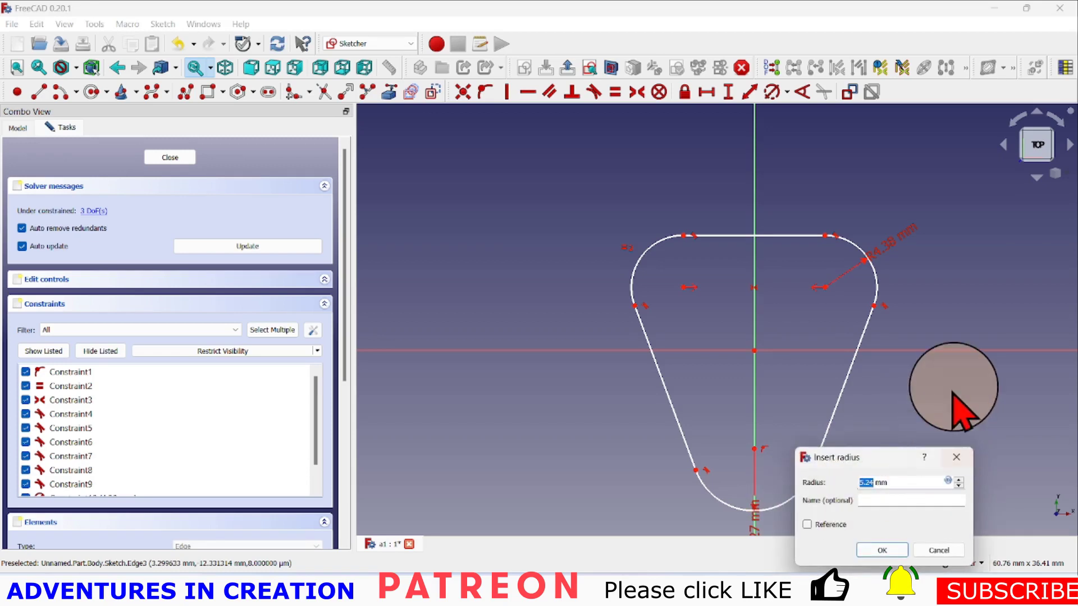
pyautogui.click(882, 550)
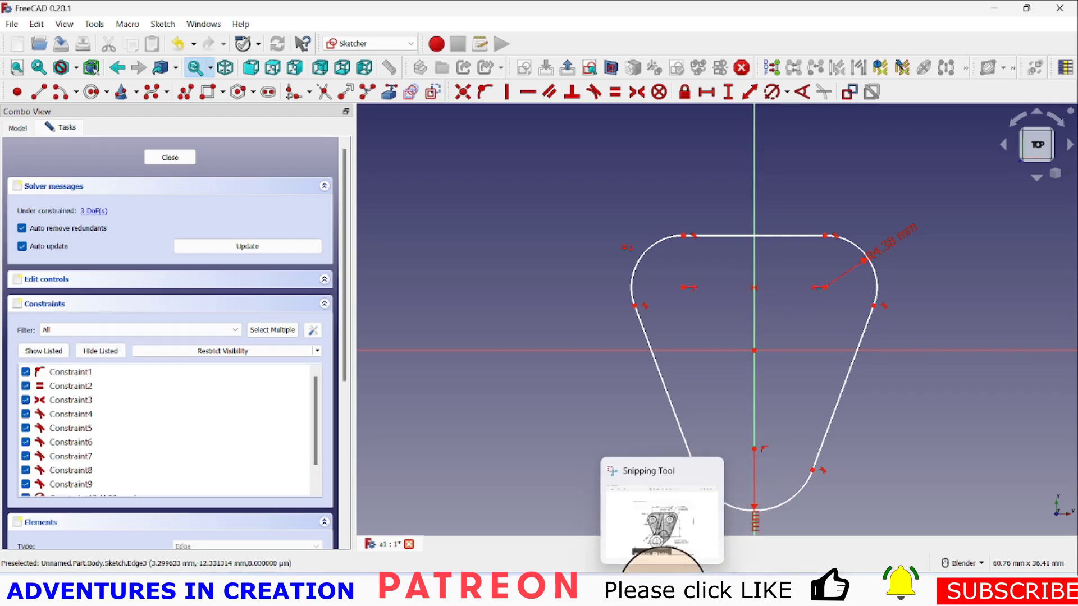
pyautogui.click(663, 572)
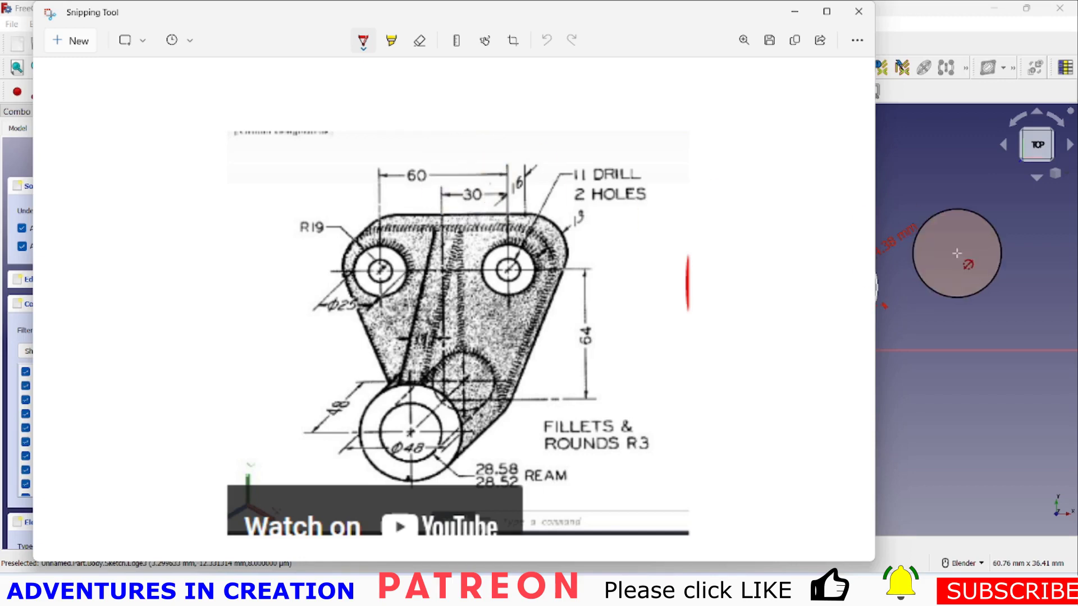
pyautogui.click(988, 284)
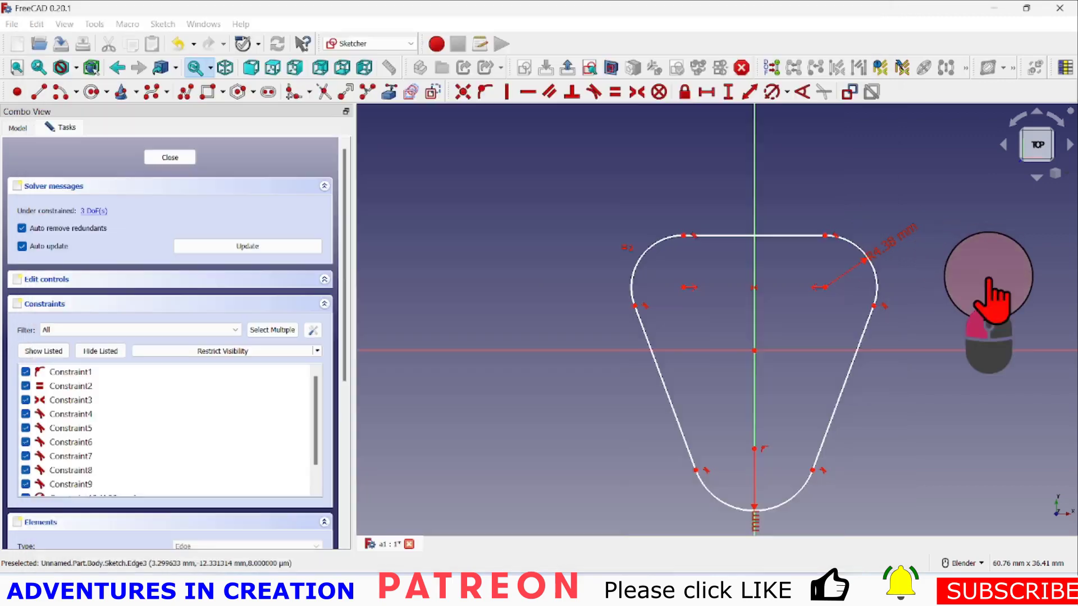
# - Set a 64 mm vertical distance between the bottom and upper-right arc centres
pyautogui.click(728, 93)
pyautogui.click(755, 449)
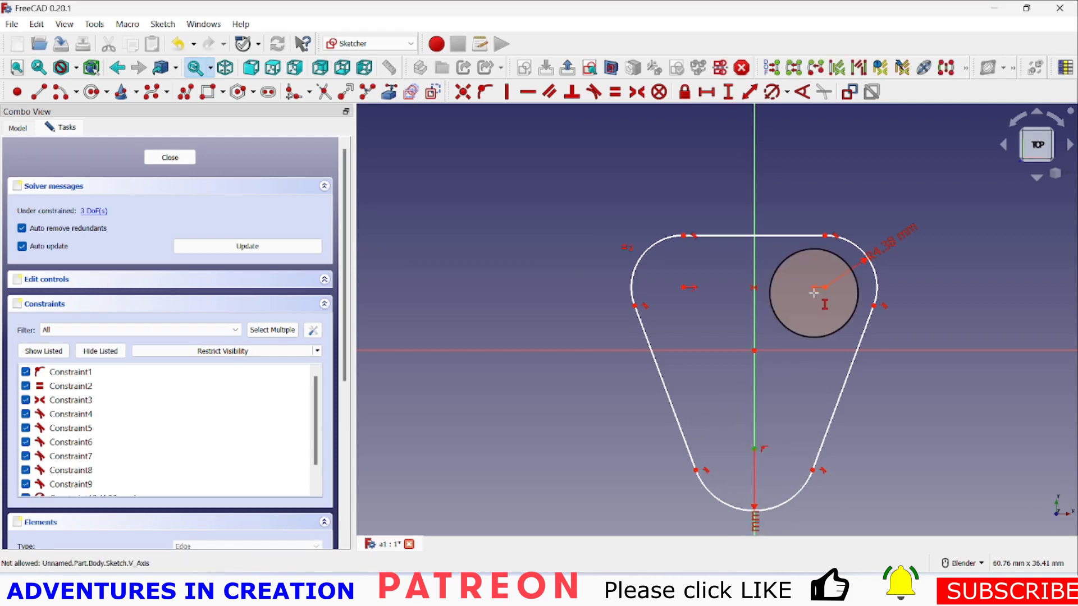
pyautogui.click(825, 288)
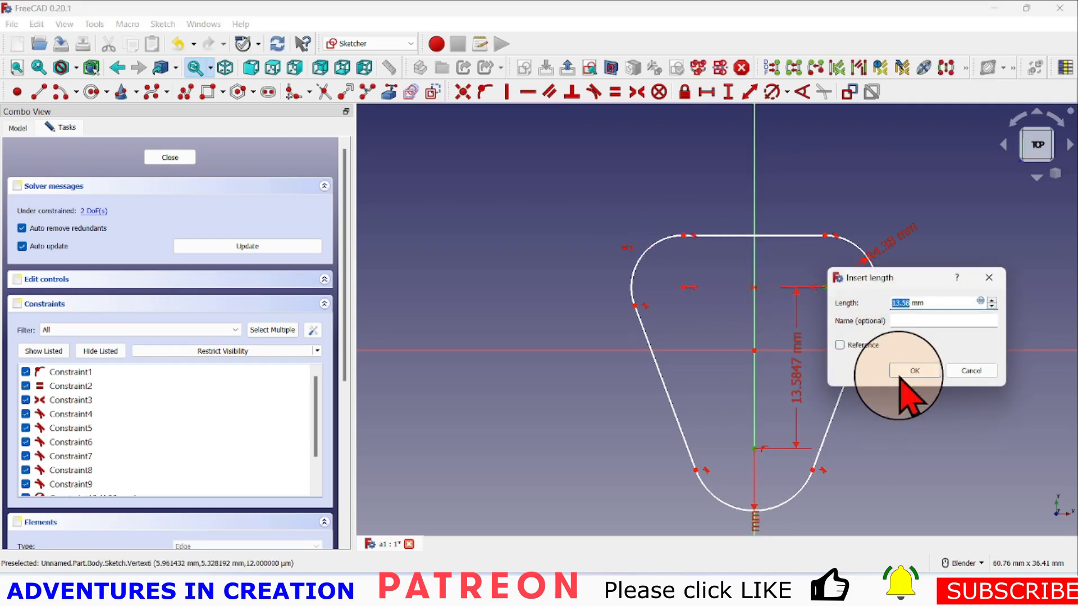
pyautogui.write('64')
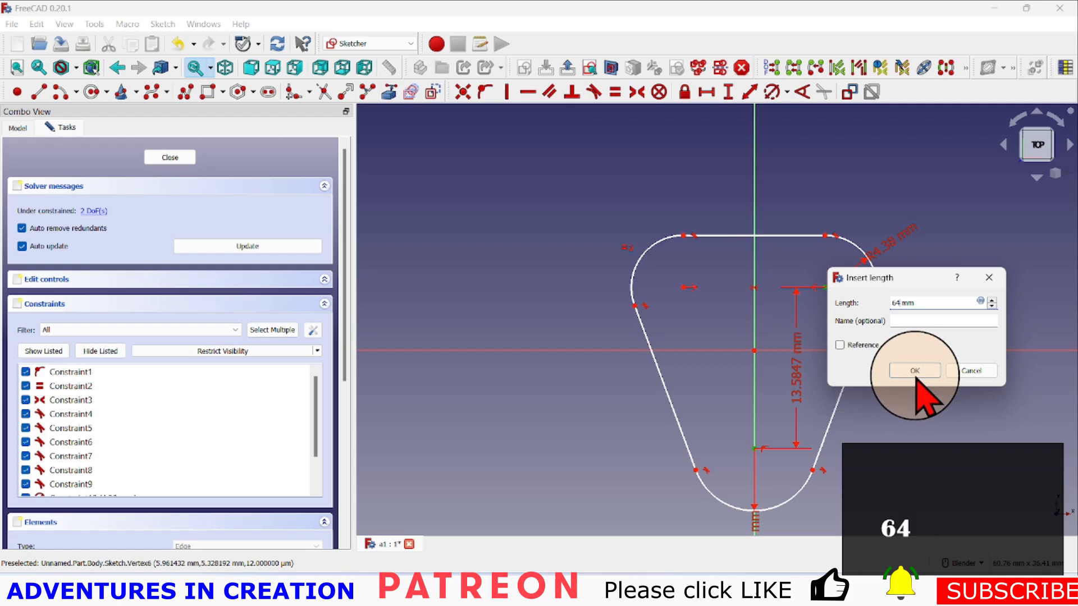
pyautogui.click(915, 372)
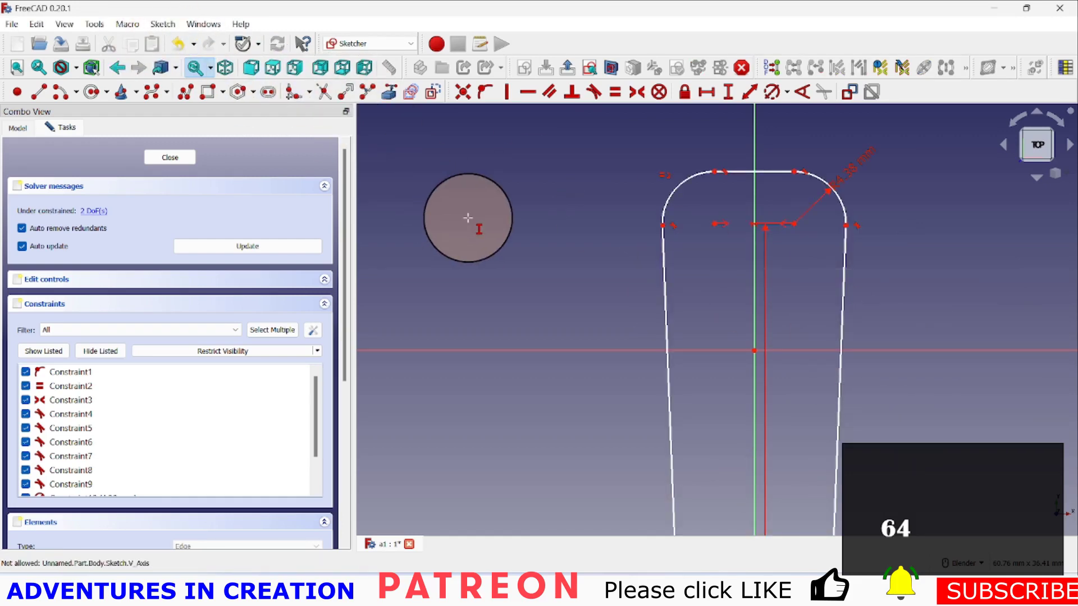
# - Space the two upper arc centres 60 mm apart horizontally and fit the sketch in view
pyautogui.click(706, 92)
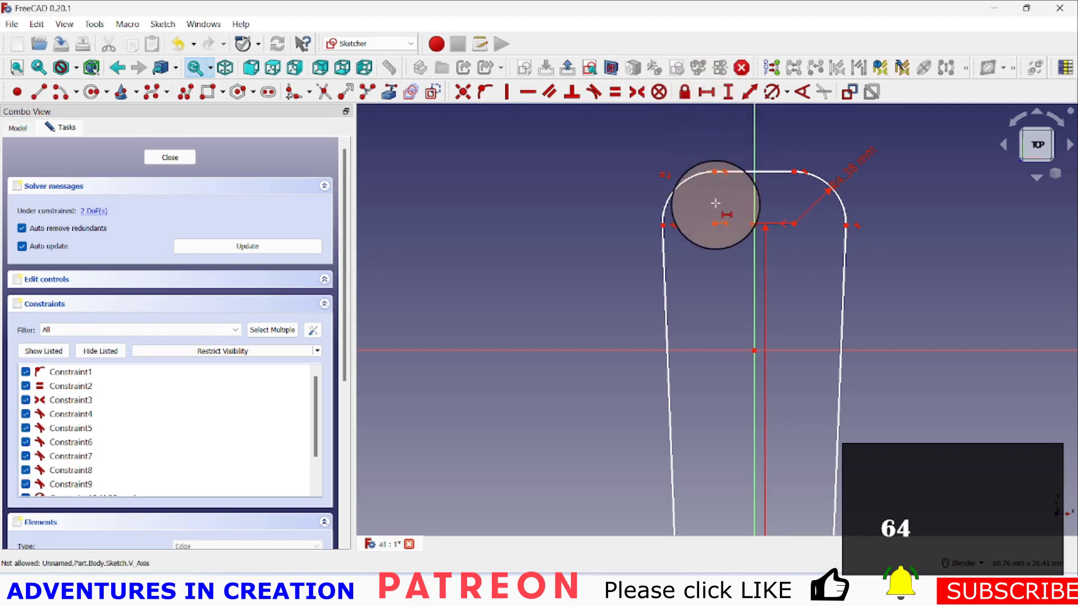
pyautogui.moveTo(715, 203)
pyautogui.mouseDown()
pyautogui.moveTo(716, 225)
pyautogui.moveTo(783, 225)
pyautogui.moveTo(713, 225)
pyautogui.moveTo(797, 232)
pyautogui.mouseUp()
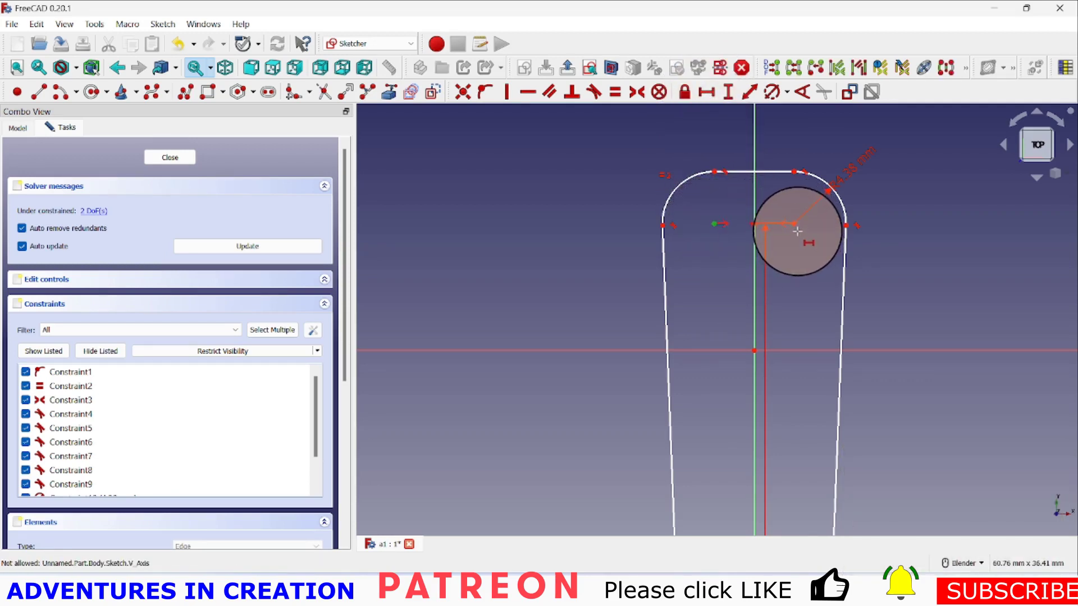
pyautogui.click(795, 225)
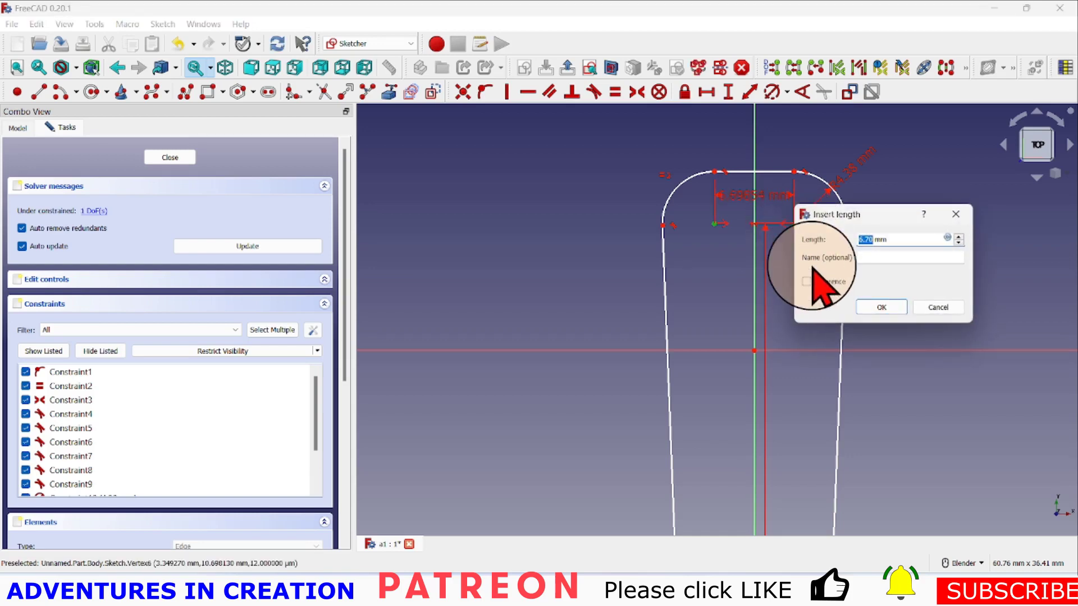
pyautogui.write('60')
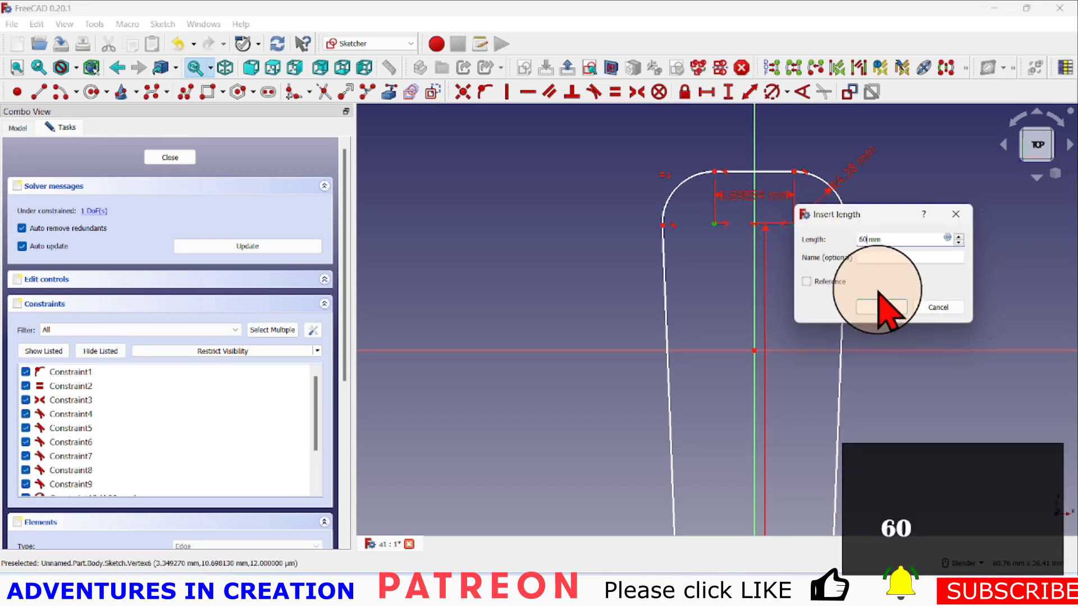
pyautogui.click(881, 307)
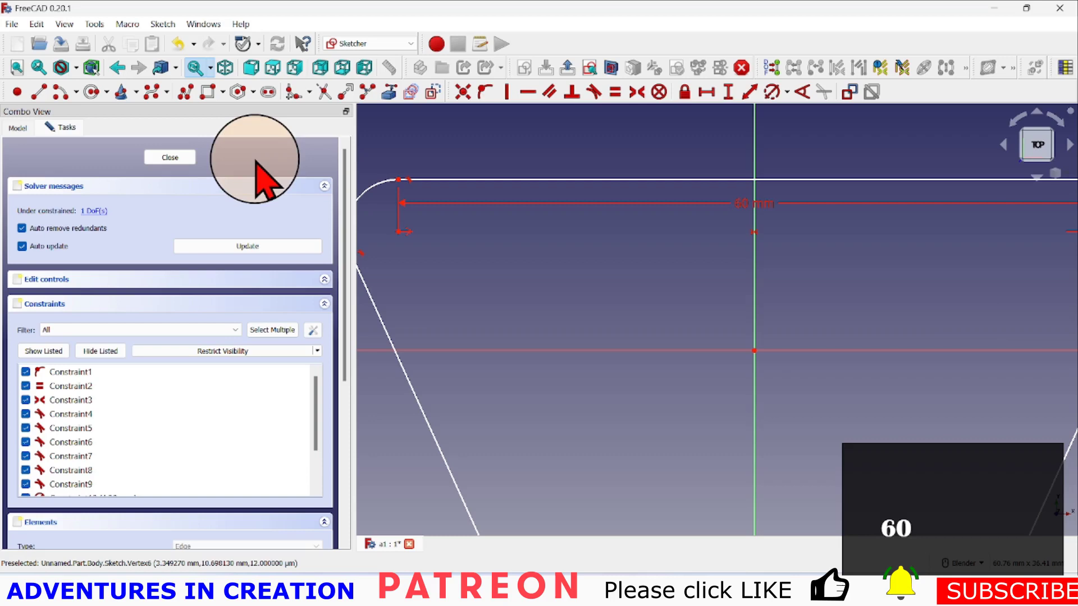
pyautogui.click(16, 66)
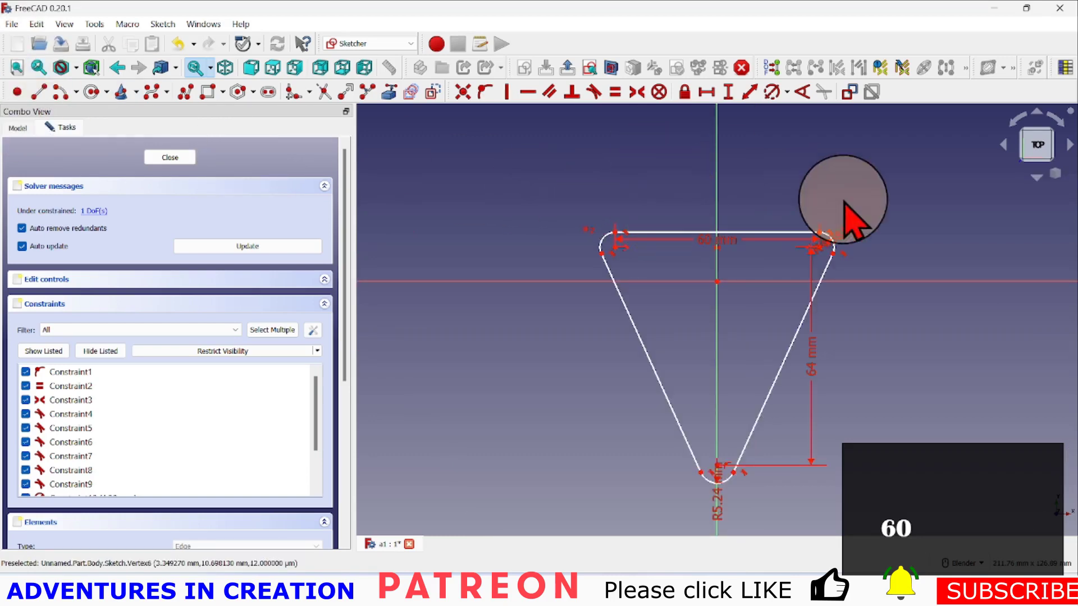
pyautogui.moveTo(851, 230); pyautogui.dragTo(898, 209)
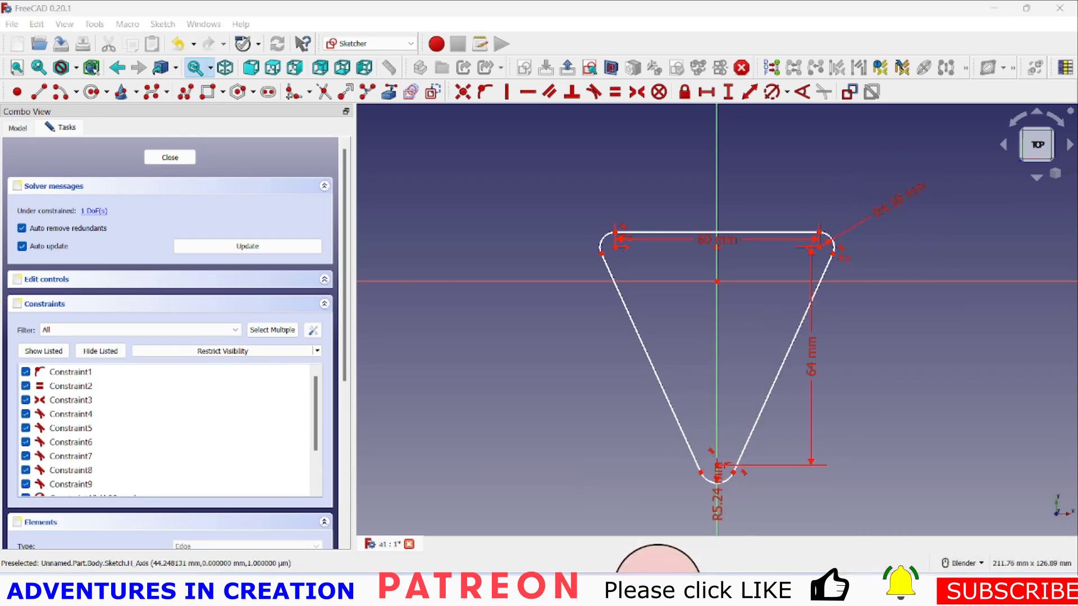
# - Check the reference drawing again, then return to the FreeCAD sketch
pyautogui.click(657, 592)
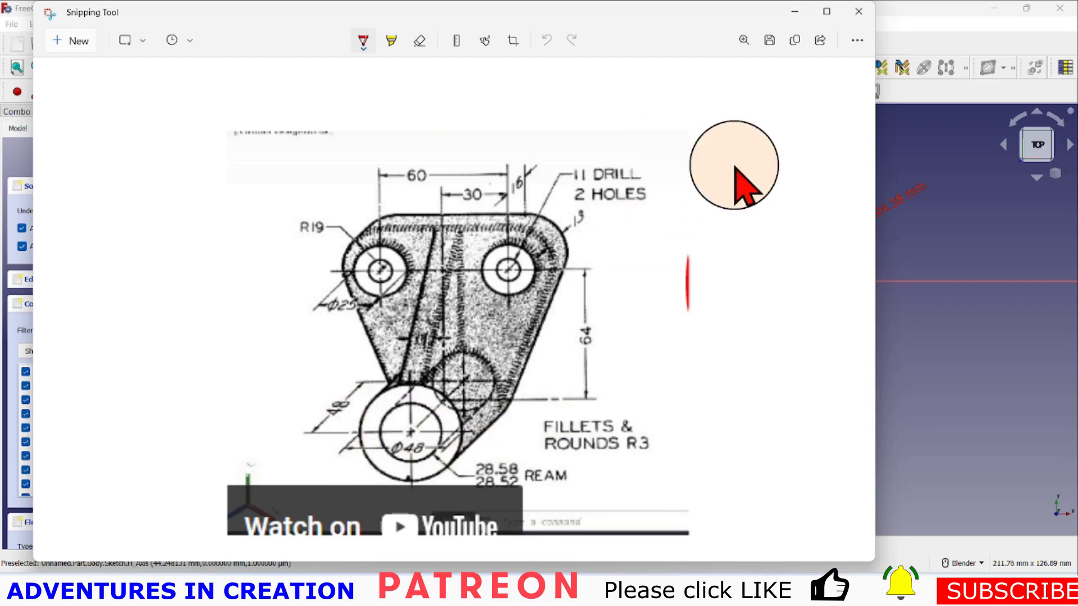
pyautogui.click(933, 236)
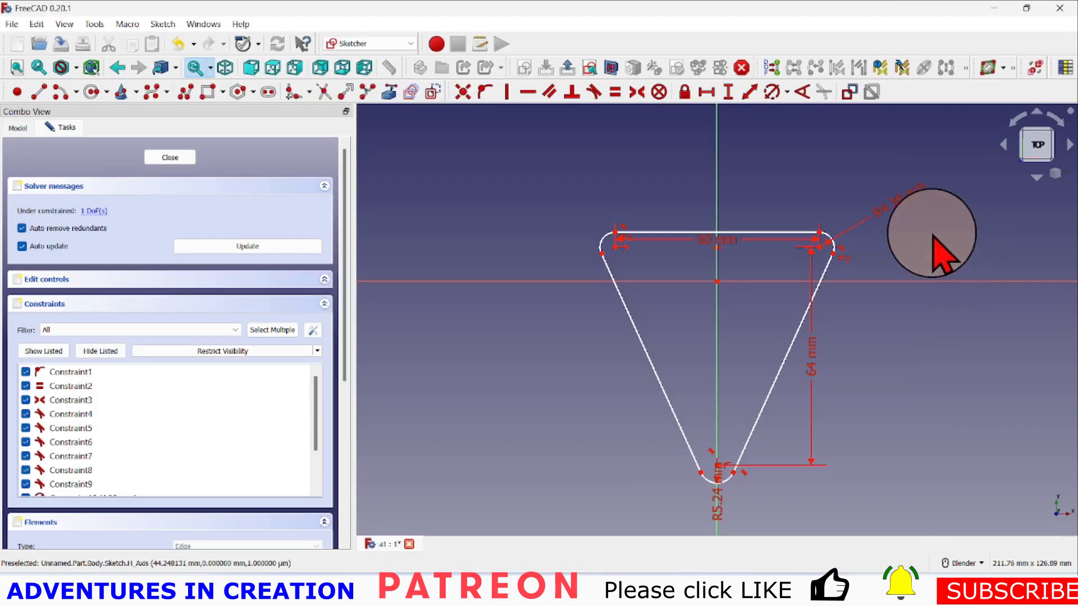
# - Change the top corner radius to 19 mm and the bottom arc radius to 24 mm
pyautogui.doubleClick(890, 206)
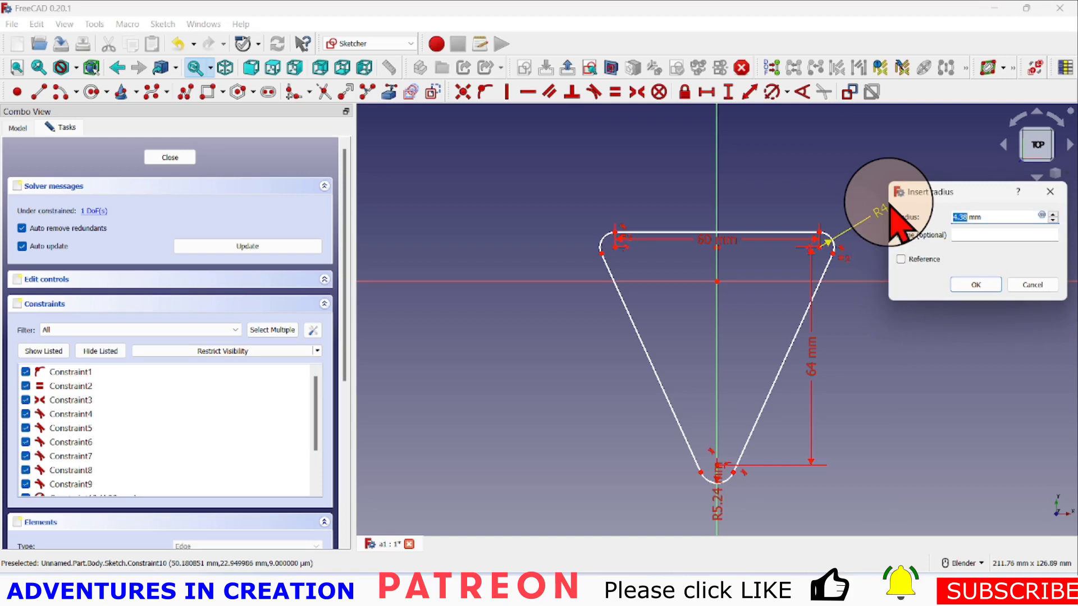
pyautogui.write('19')
pyautogui.click(977, 284)
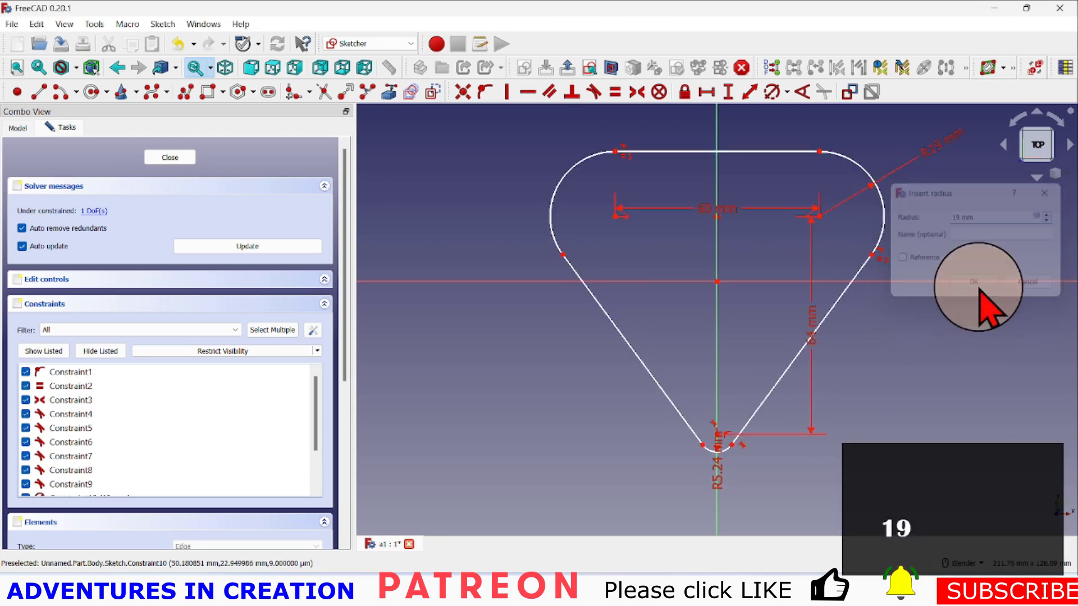
pyautogui.doubleClick(718, 479)
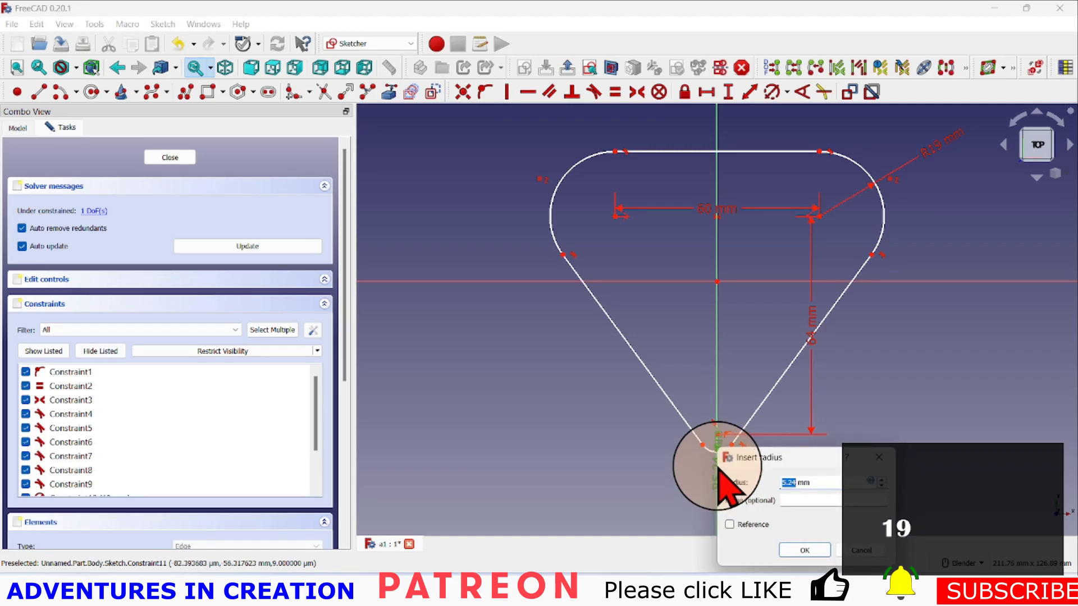
pyautogui.click(804, 552)
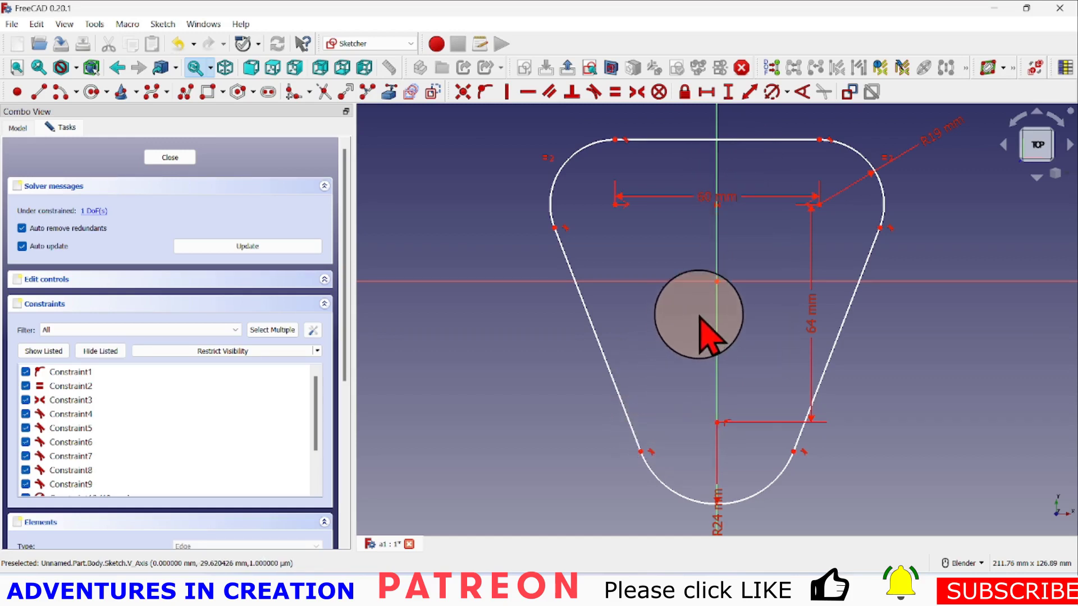
# - Place the bottom arc centre 40 mm vertically below the sketch origin
pyautogui.click(717, 282)
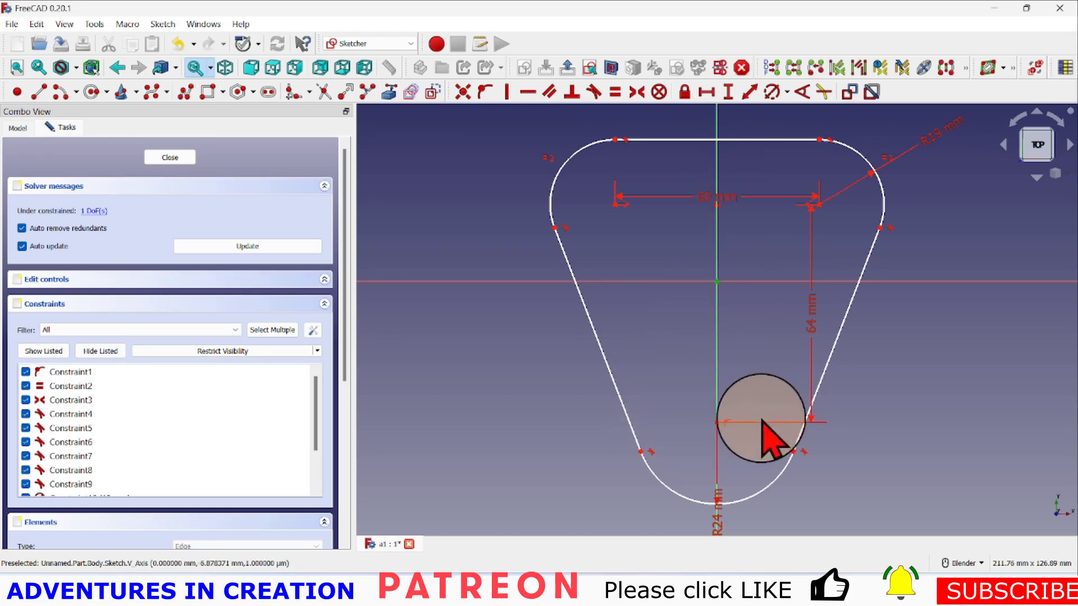
pyautogui.click(718, 421)
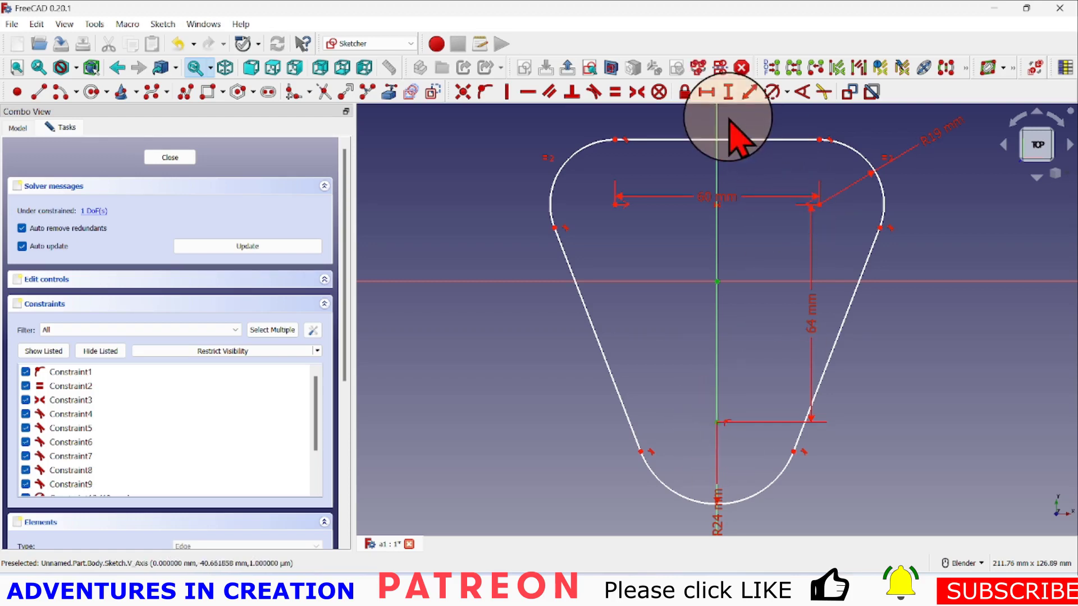
pyautogui.click(729, 99)
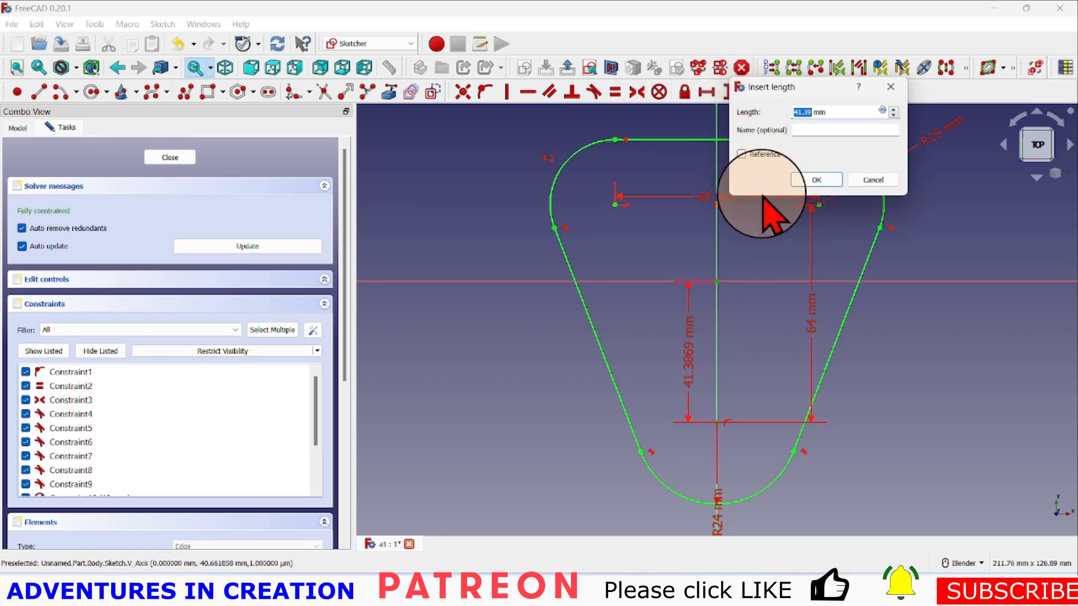
pyautogui.write('40')
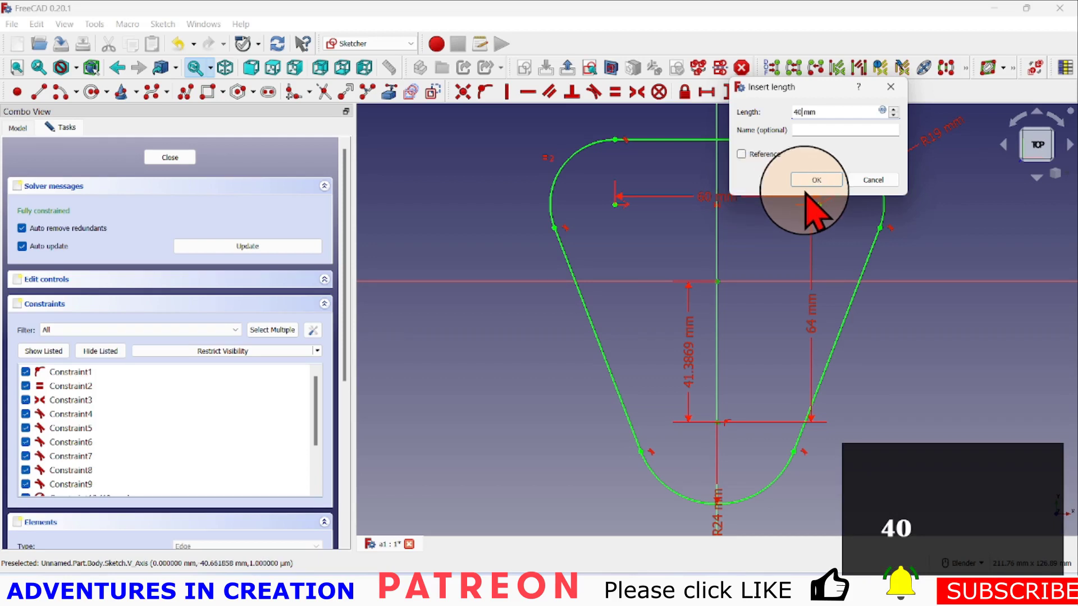
pyautogui.click(814, 180)
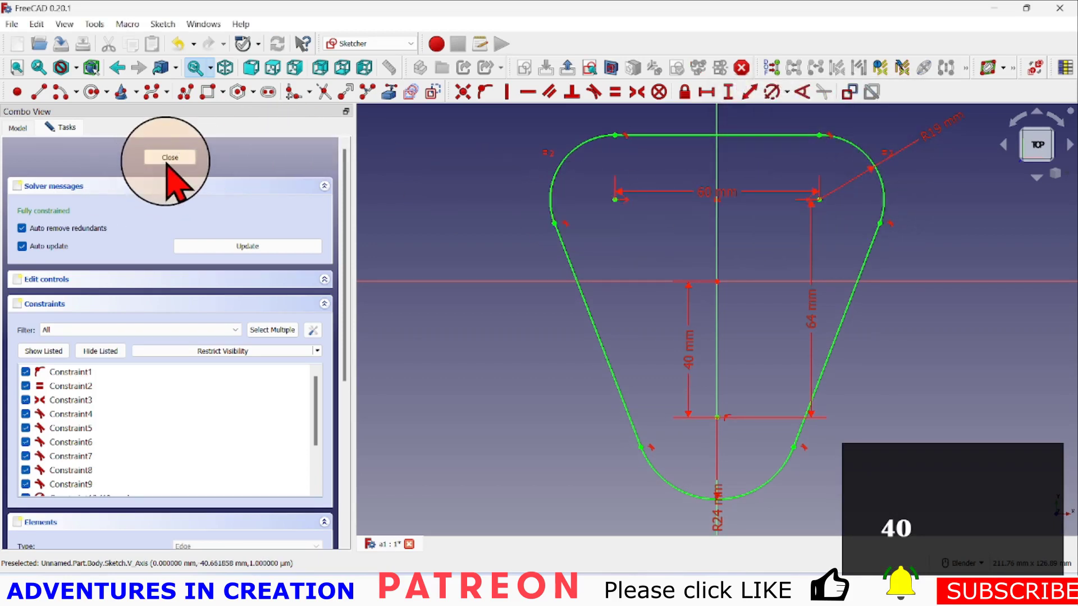
# - Close the sketch and pad it 13 mm into a solid plate
pyautogui.click(170, 159)
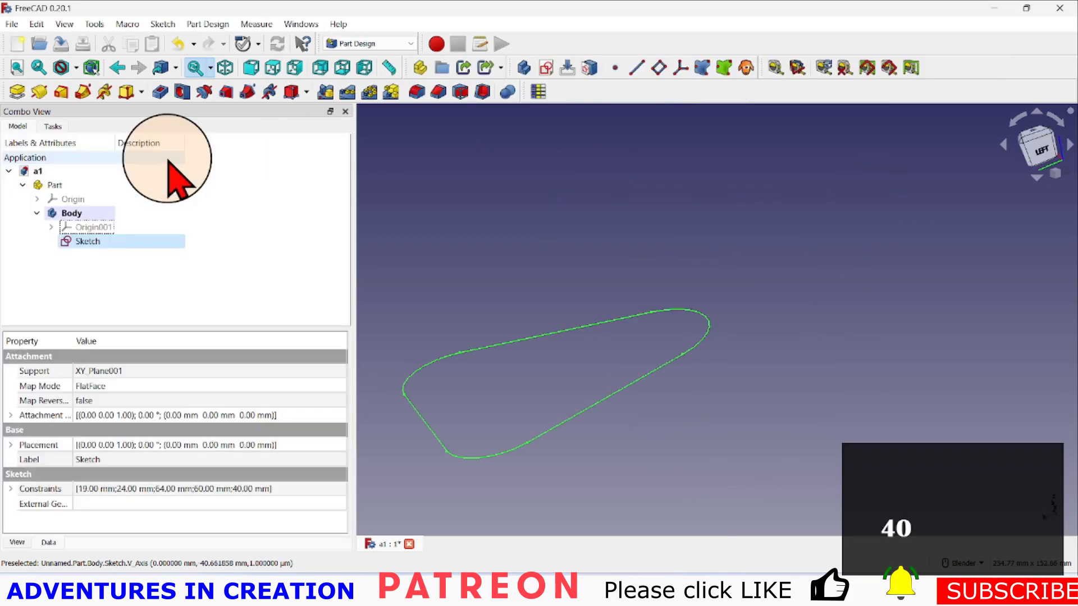
pyautogui.click(16, 92)
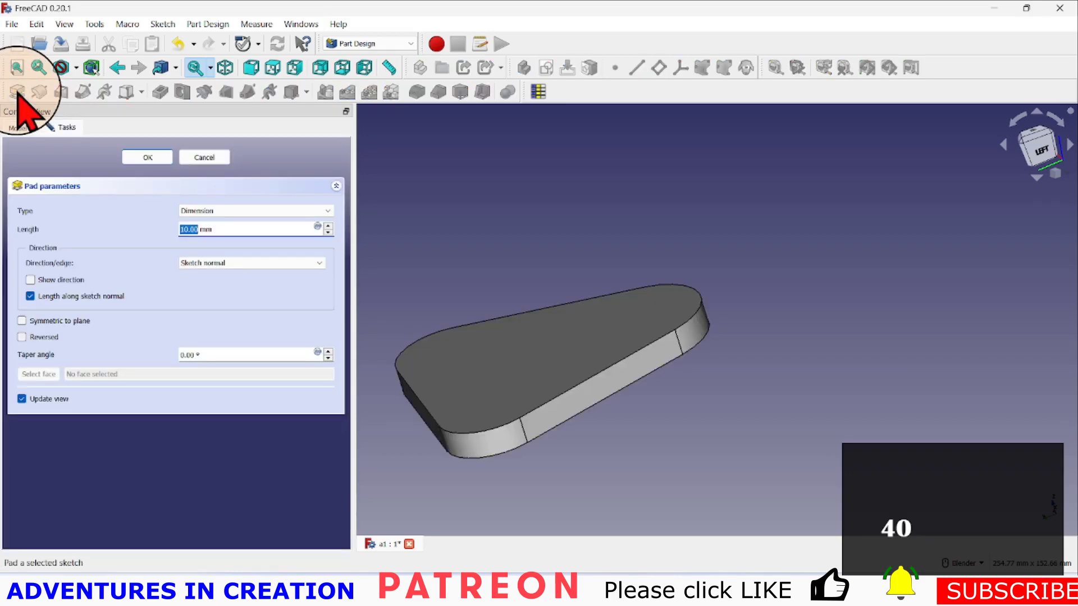
pyautogui.write('13')
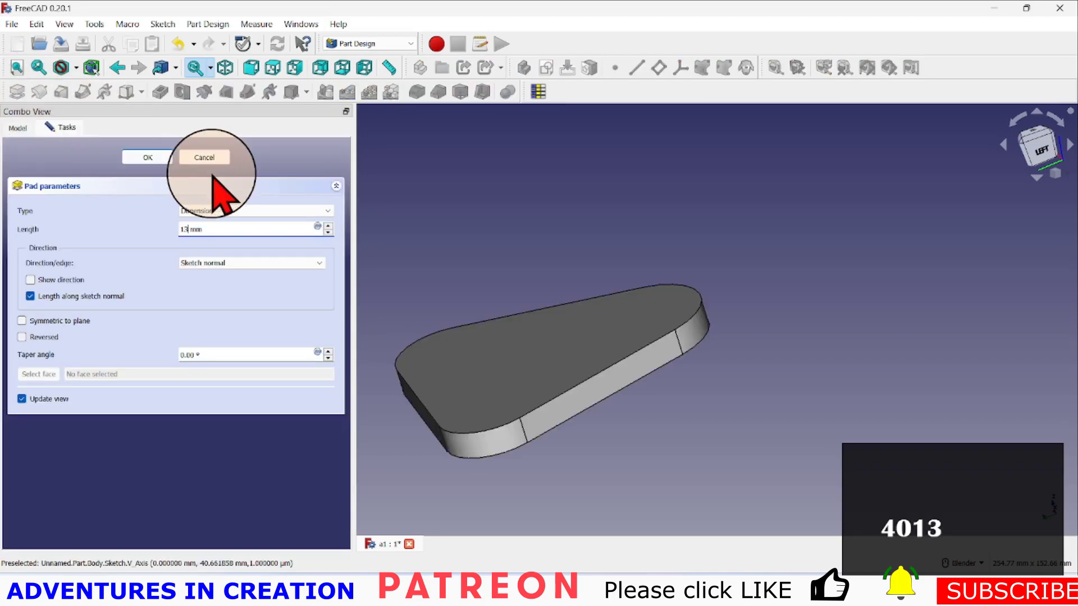
pyautogui.click(153, 159)
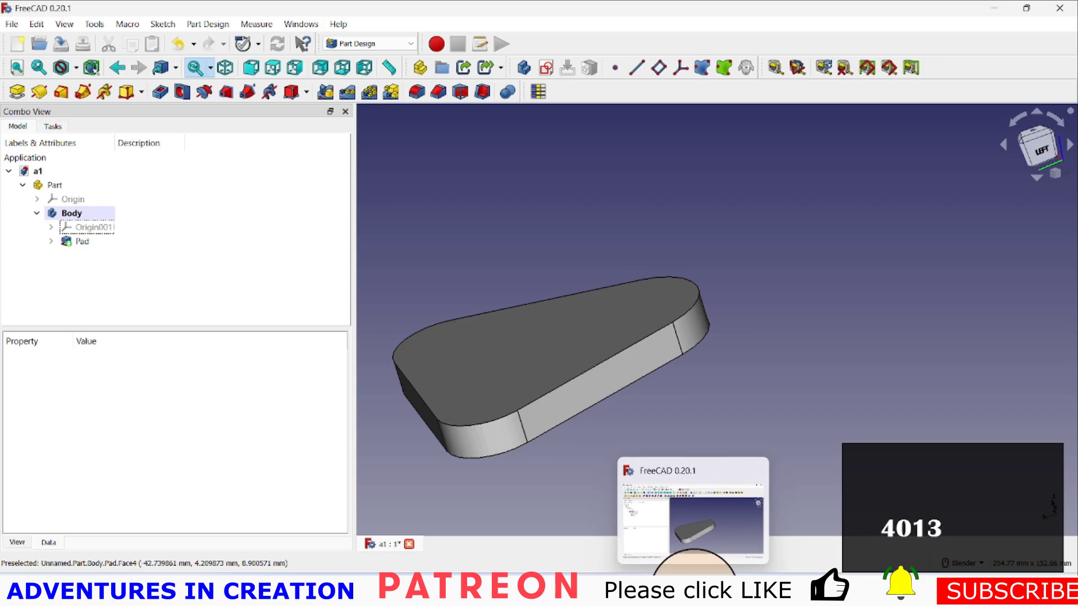
pyautogui.click(662, 587)
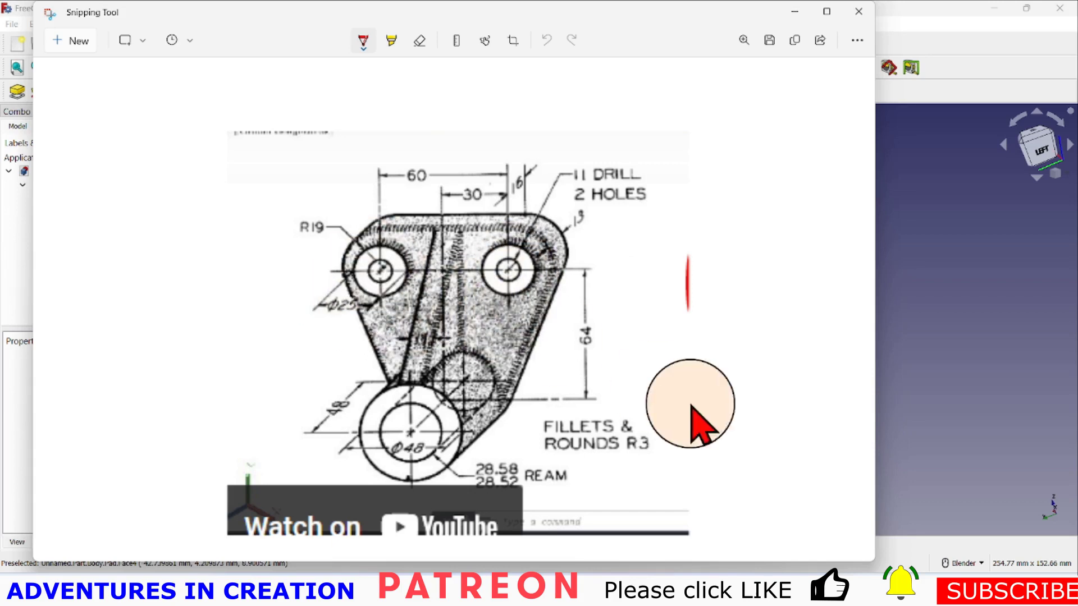
pyautogui.click(688, 583)
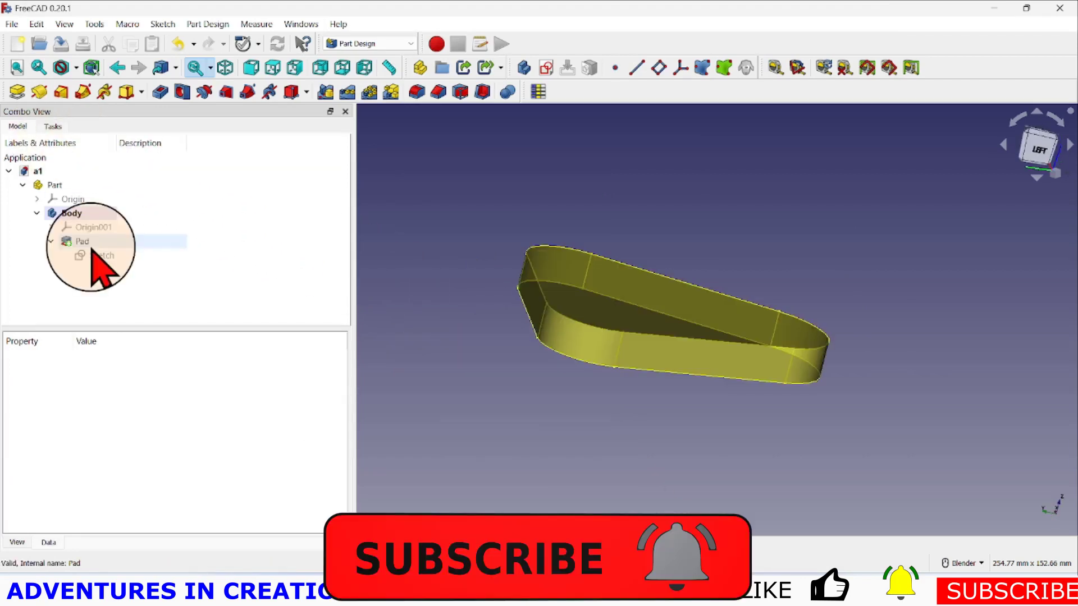
# - Create a new sketch on XY_Plane001 and reference the top-left and top-right corner arcs
pyautogui.click(545, 68)
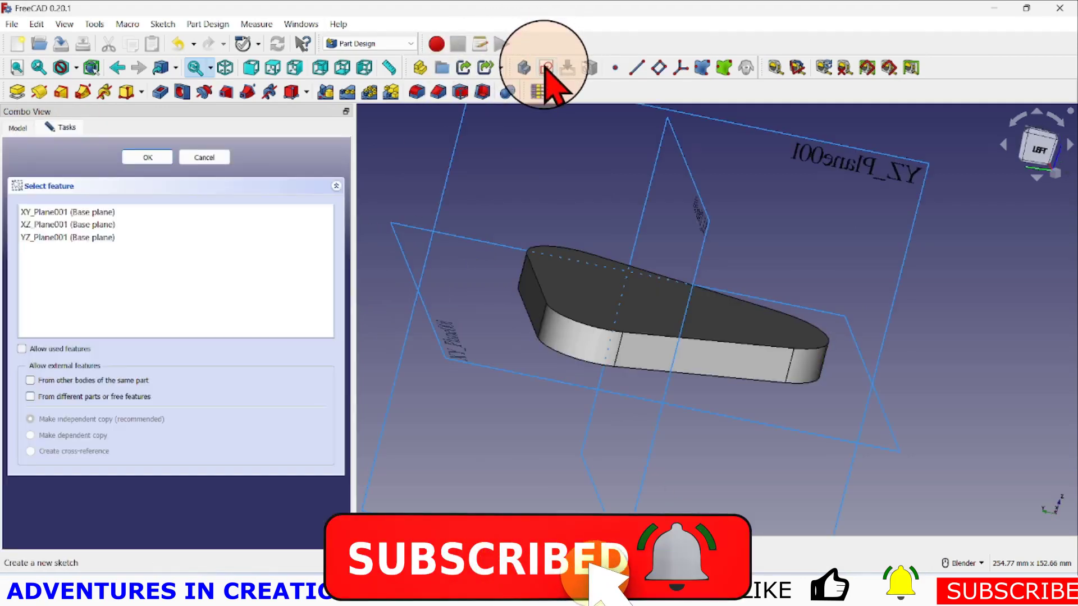
pyautogui.click(63, 213)
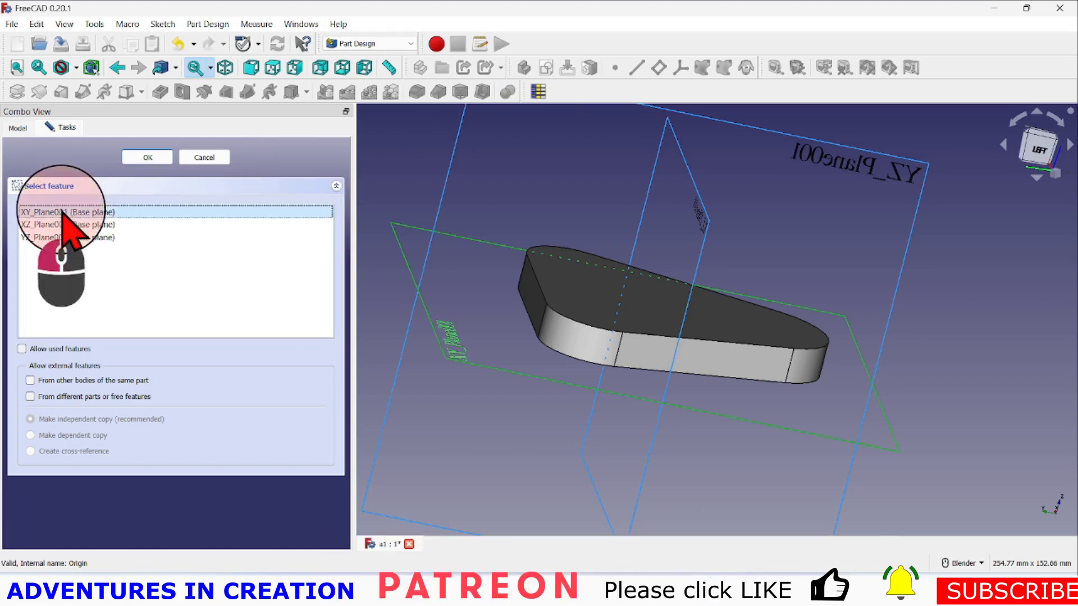
pyautogui.click(150, 159)
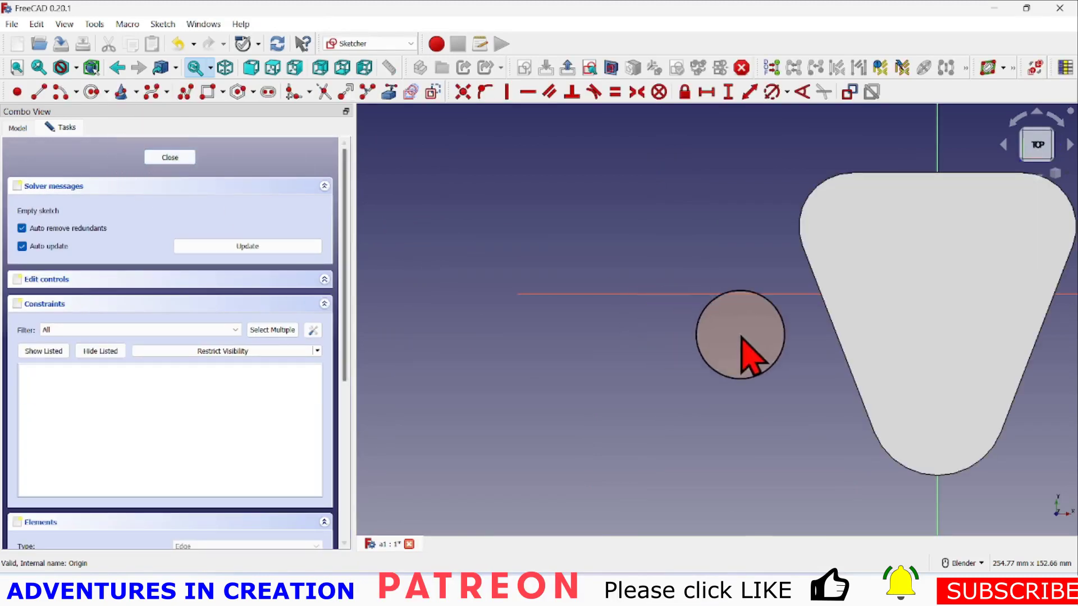
pyautogui.click(18, 67)
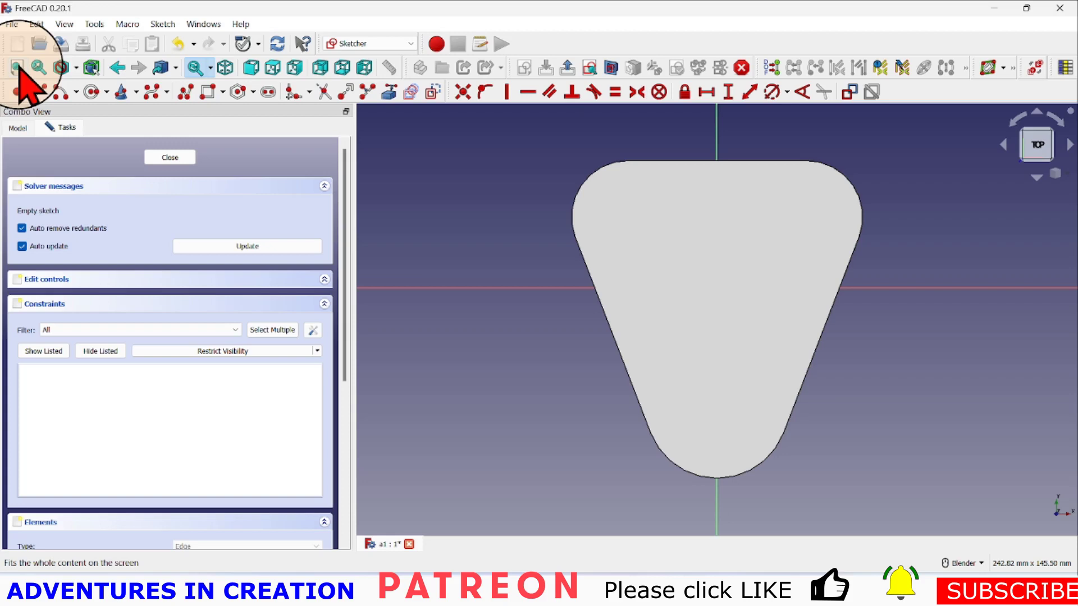
pyautogui.click(406, 95)
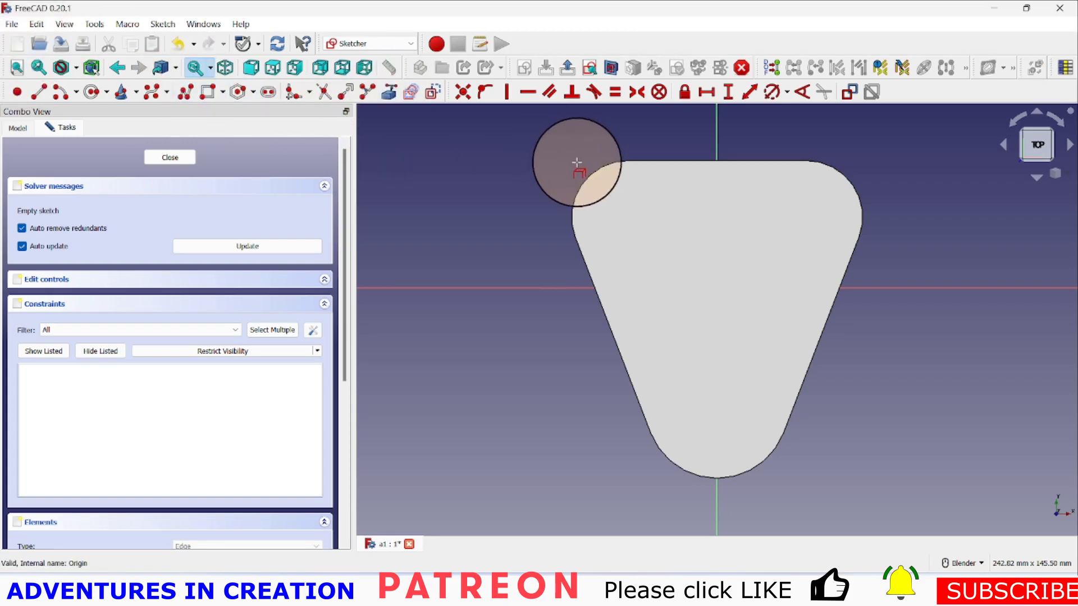
pyautogui.click(591, 171)
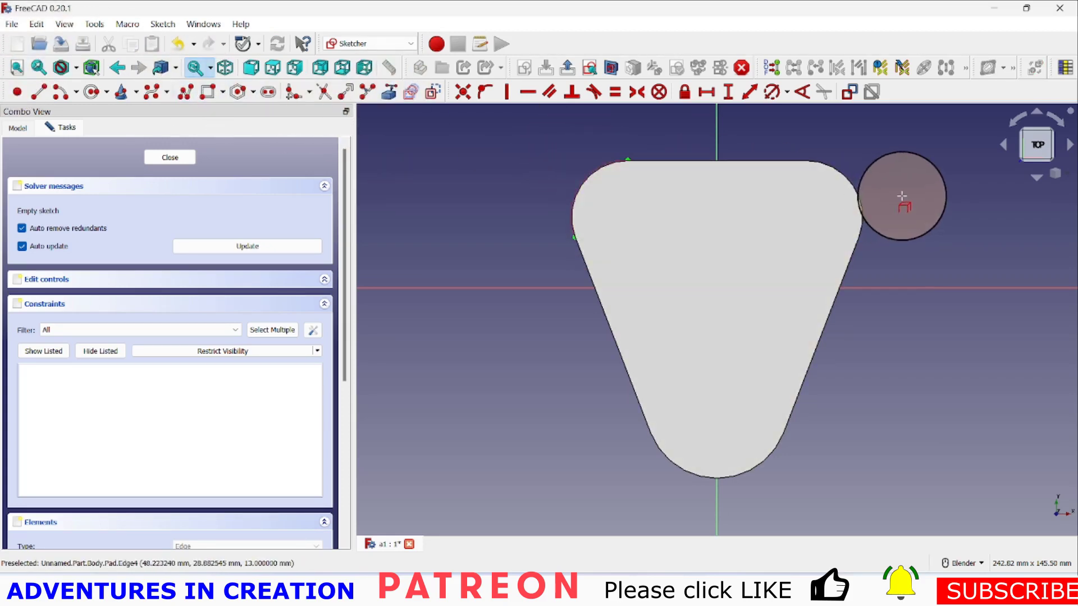
pyautogui.click(853, 187)
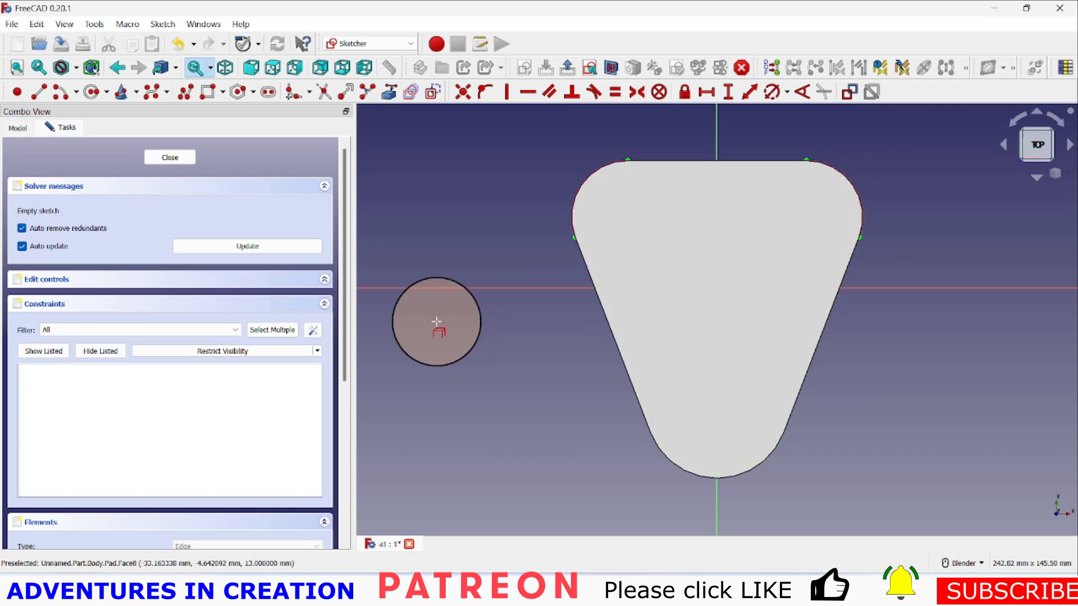
# - Hide the Pad solid so only the referenced corner arcs remain visible
pyautogui.click(18, 133)
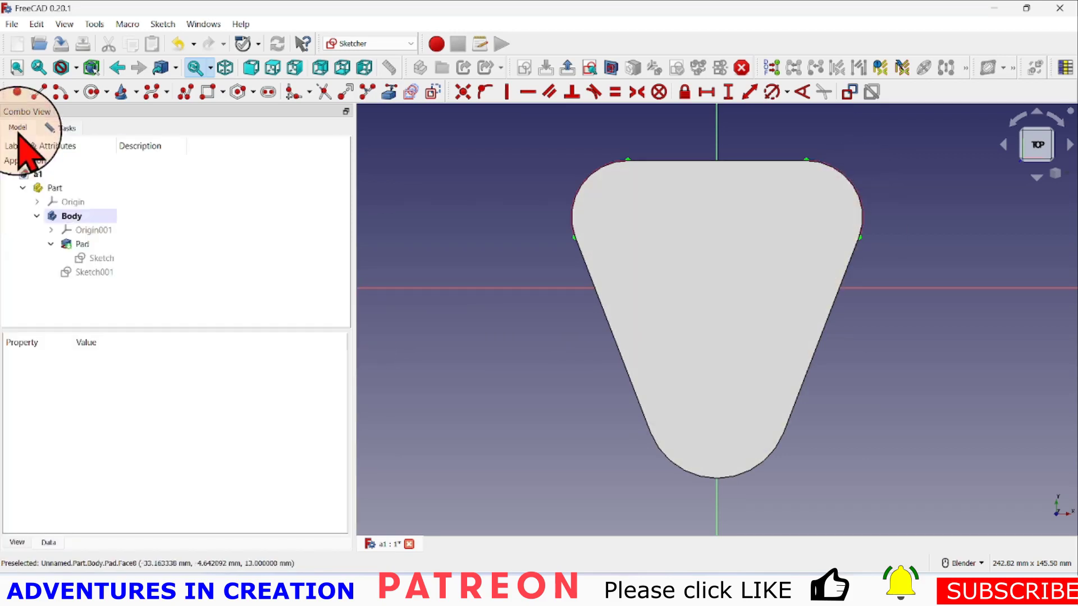
pyautogui.press('space')
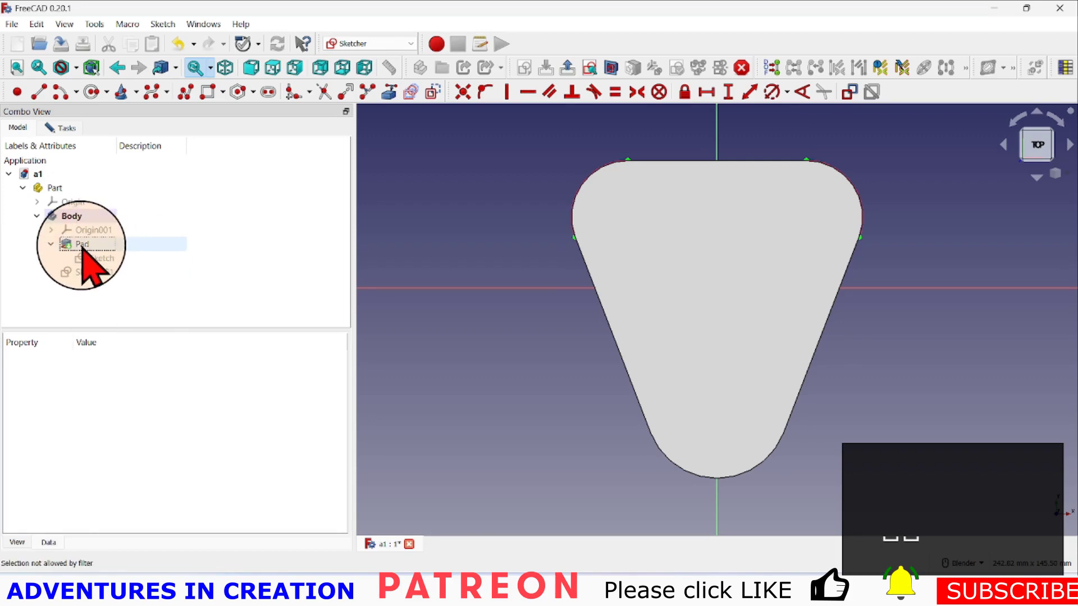
pyautogui.click(528, 317)
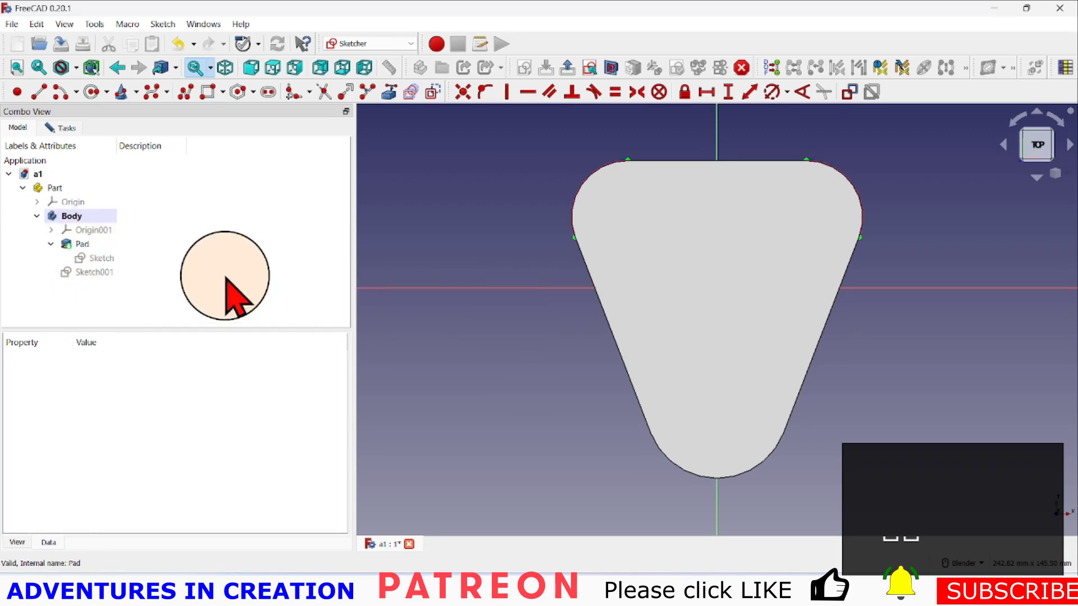
pyautogui.click(82, 243)
pyautogui.press('space')
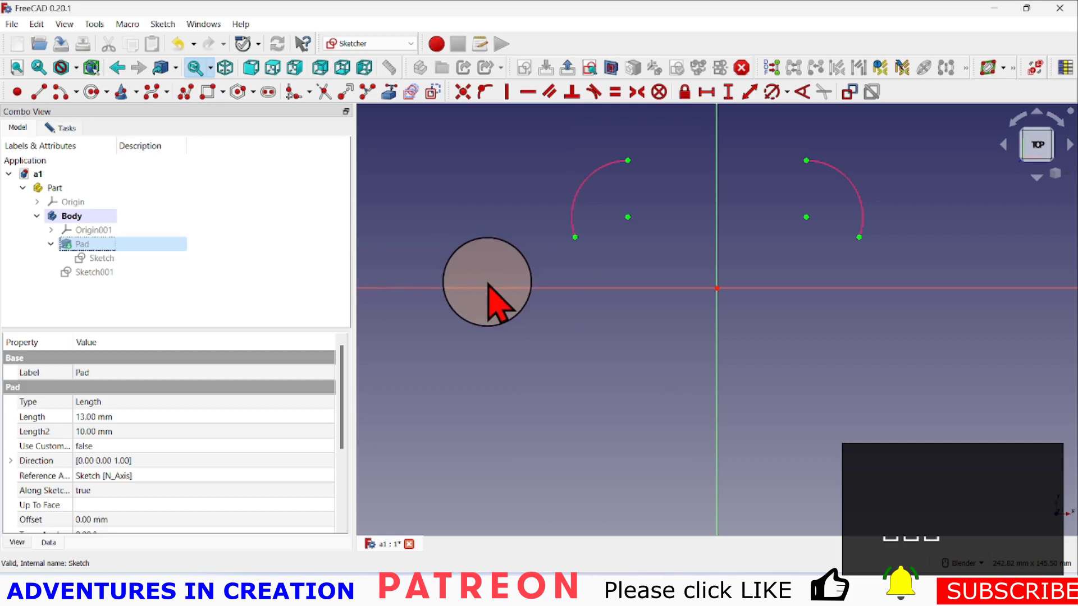
pyautogui.click(91, 92)
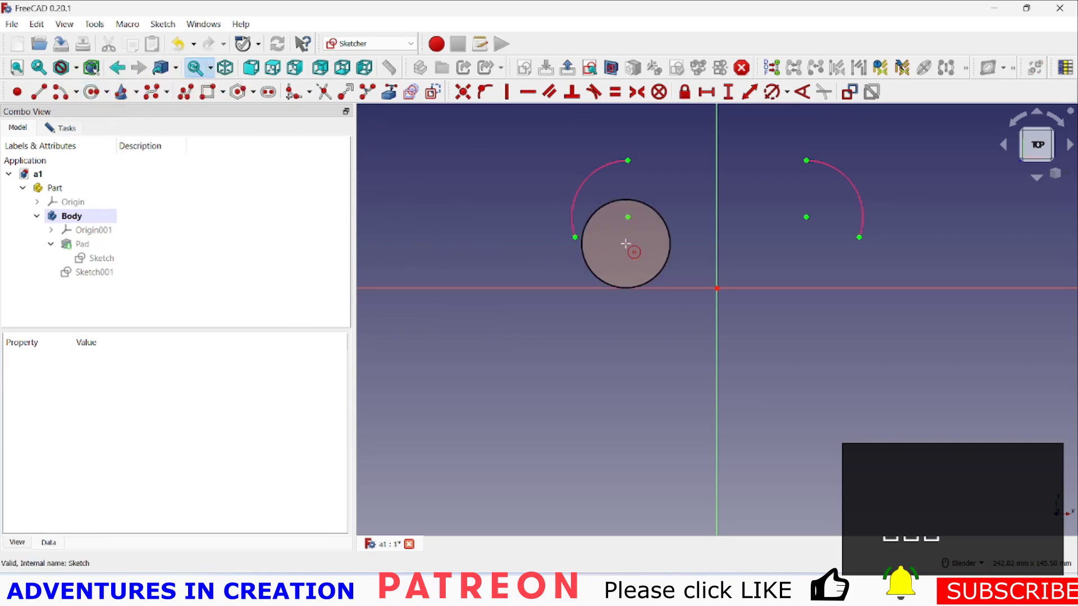
# - Draw two circles centred on the top corner arcs and give them a 25 mm diameter
pyautogui.click(628, 218)
pyautogui.click(645, 242)
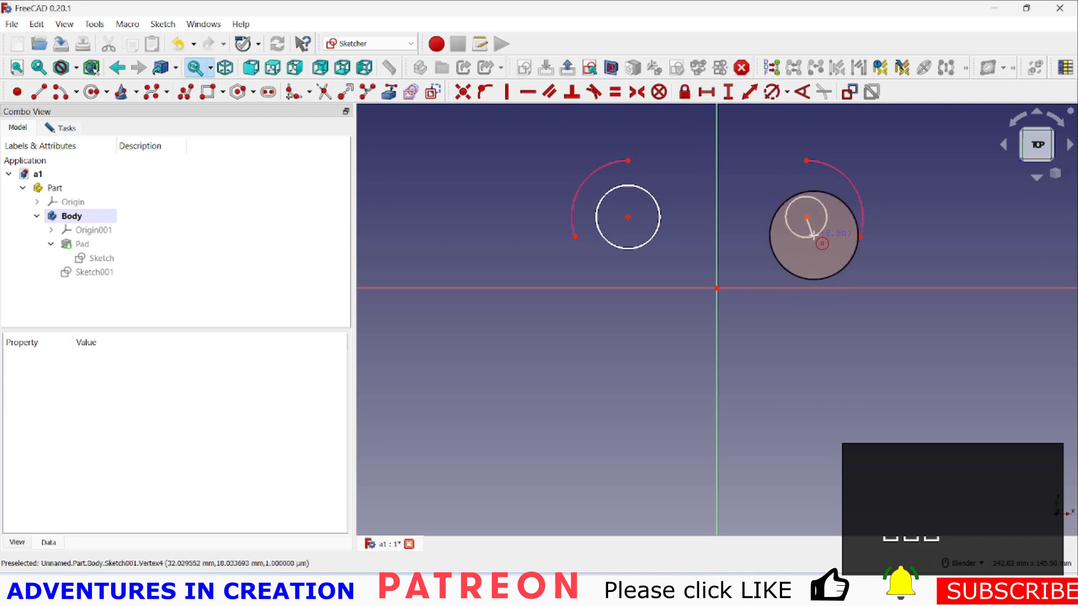
pyautogui.click(818, 241)
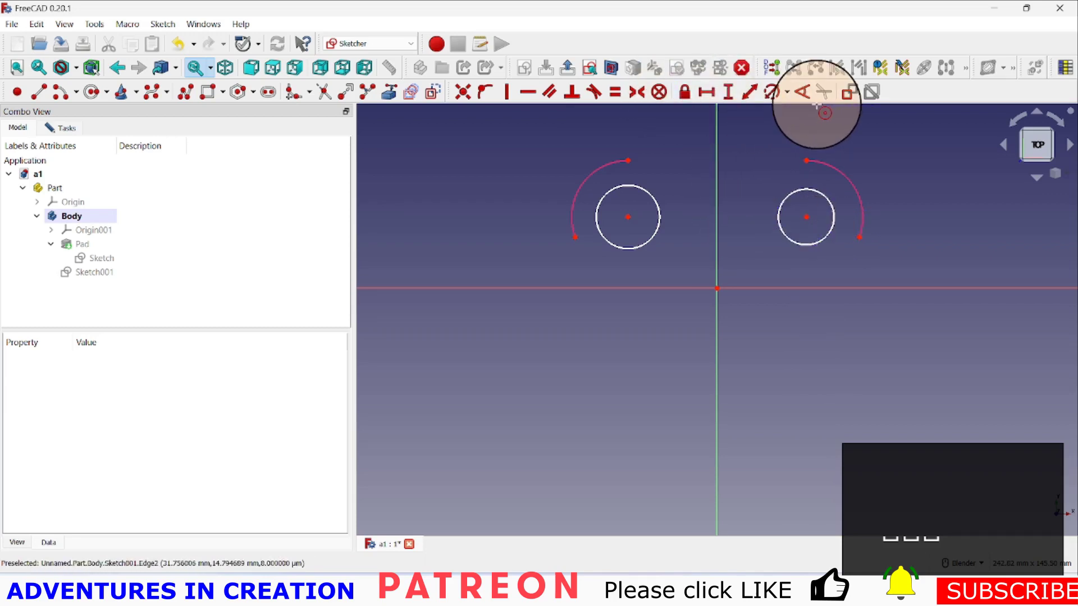
pyautogui.click(779, 98)
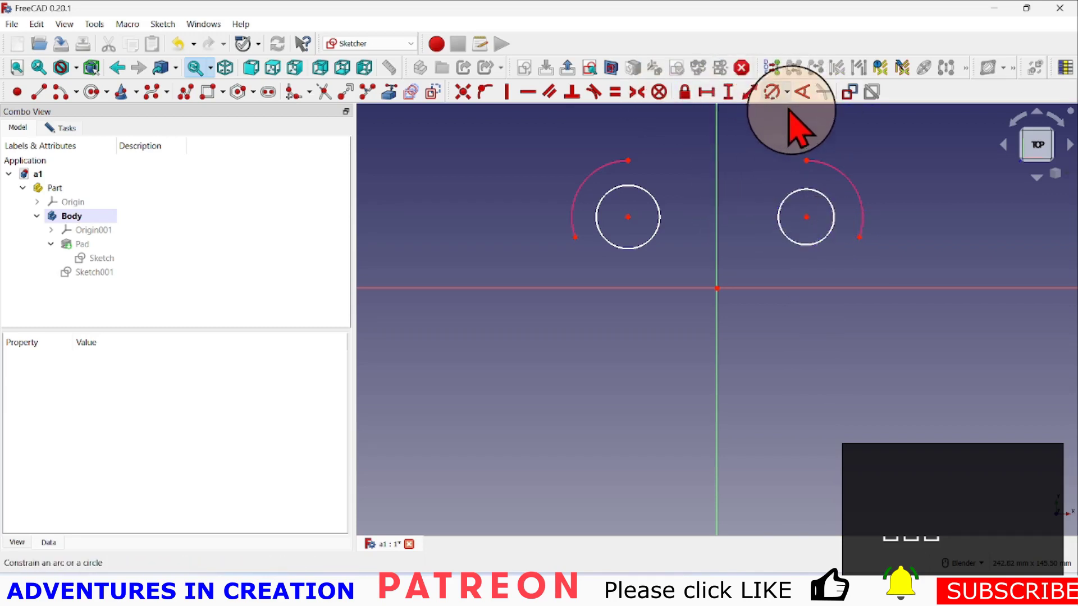
pyautogui.click(822, 190)
pyautogui.write('25')
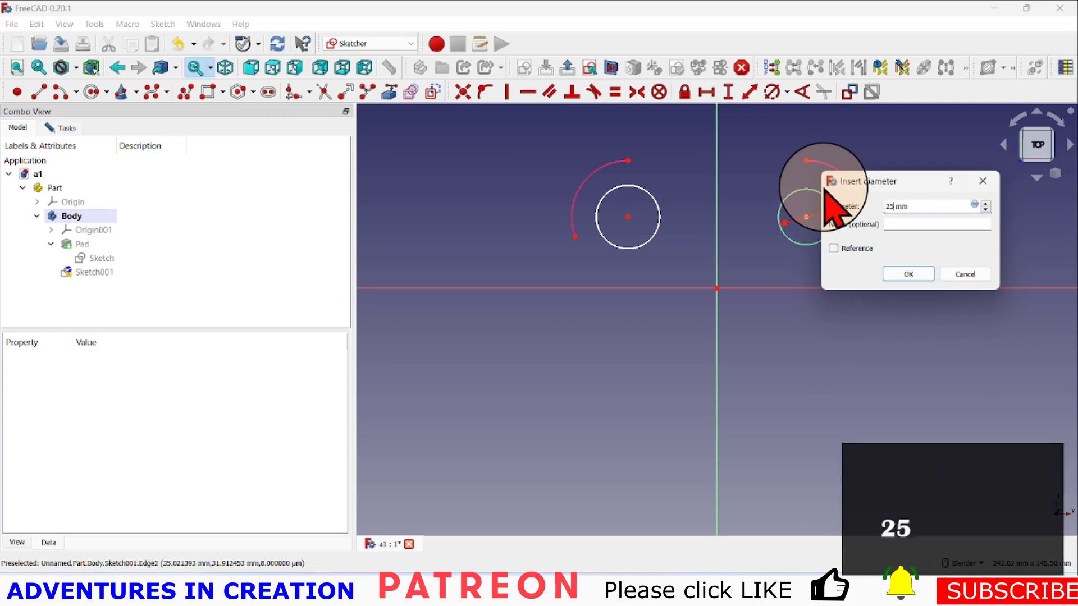
pyautogui.click(908, 274)
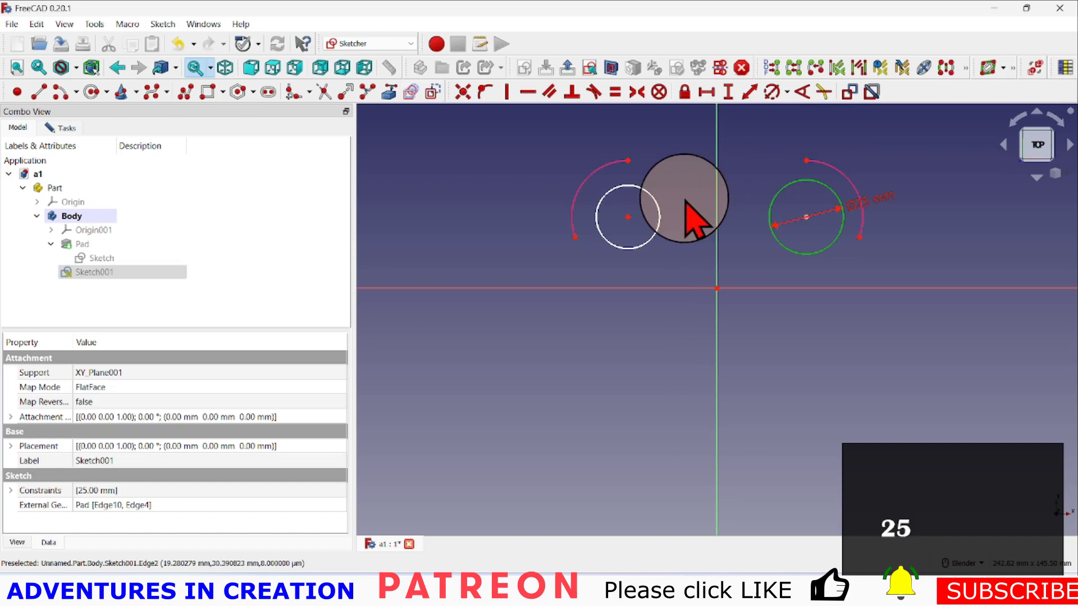
pyautogui.click(660, 213)
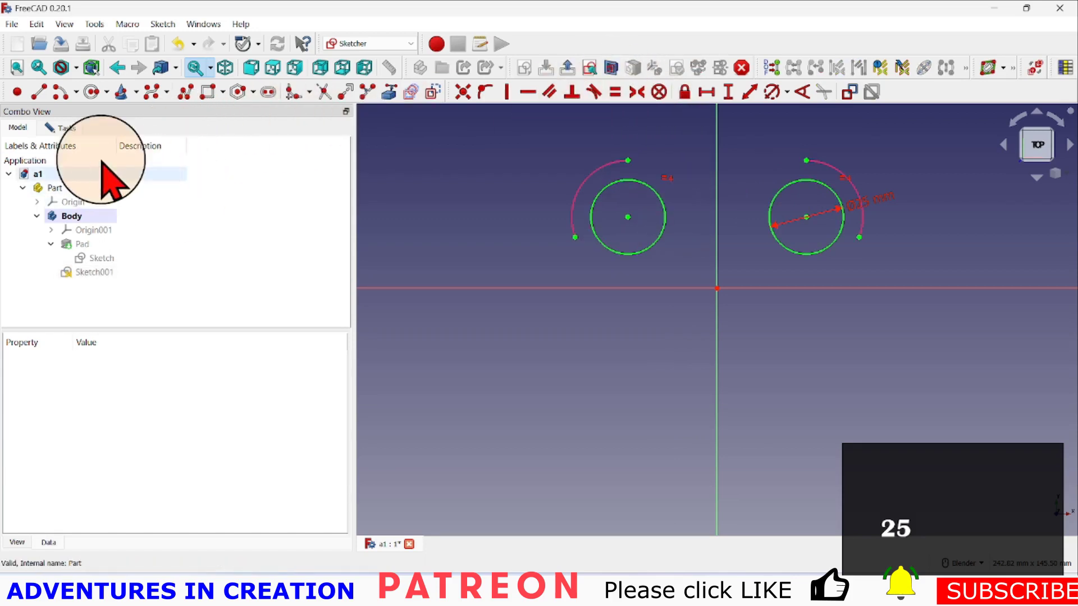
pyautogui.click(66, 129)
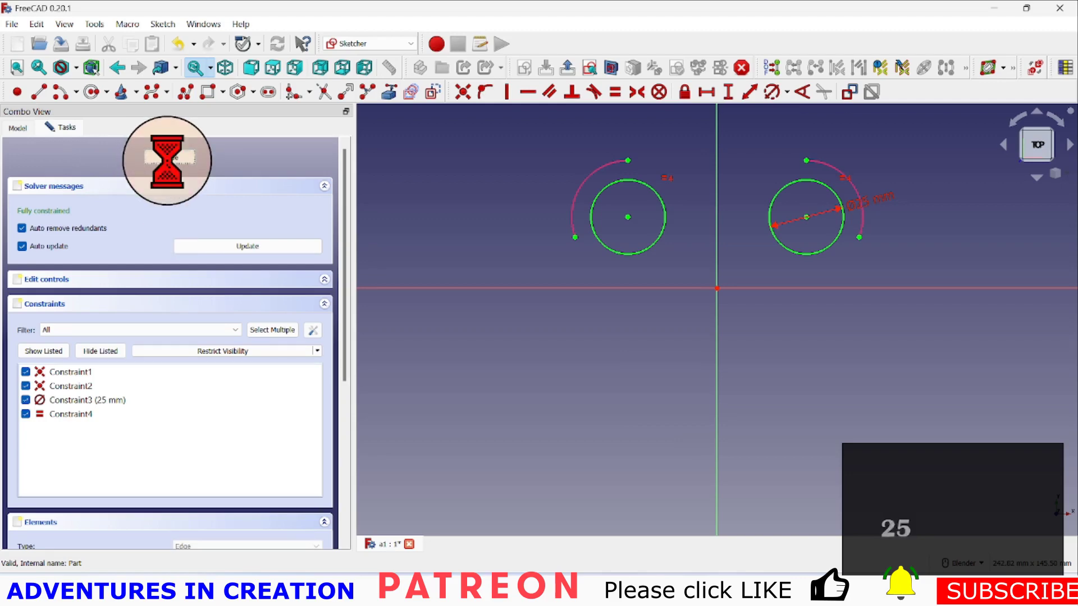
# - Pad the boss circle sketch 16 mm high as Pad001
pyautogui.click(17, 92)
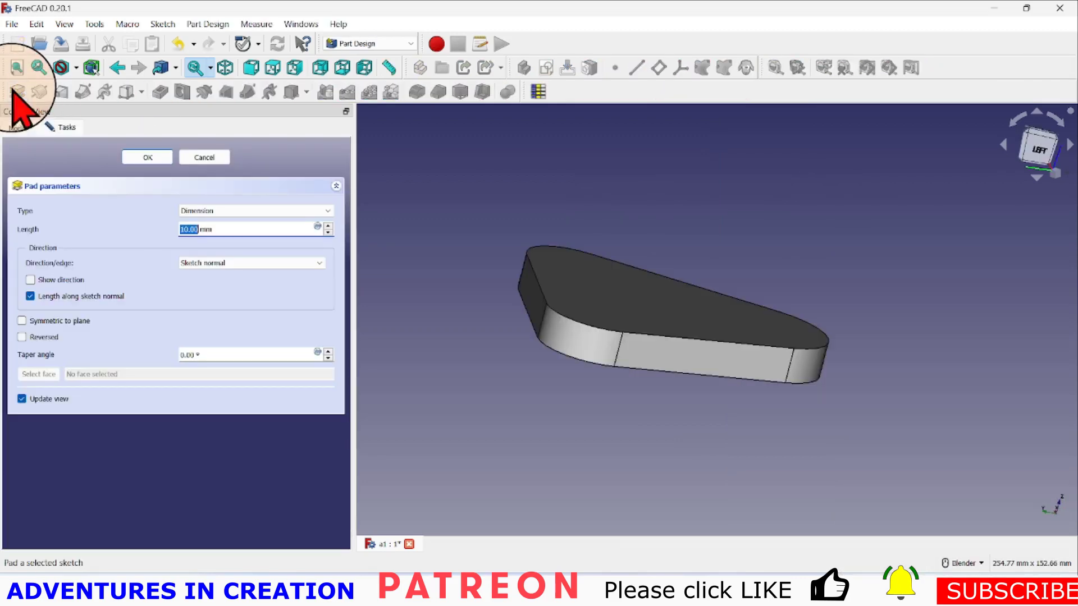
pyautogui.write('1')
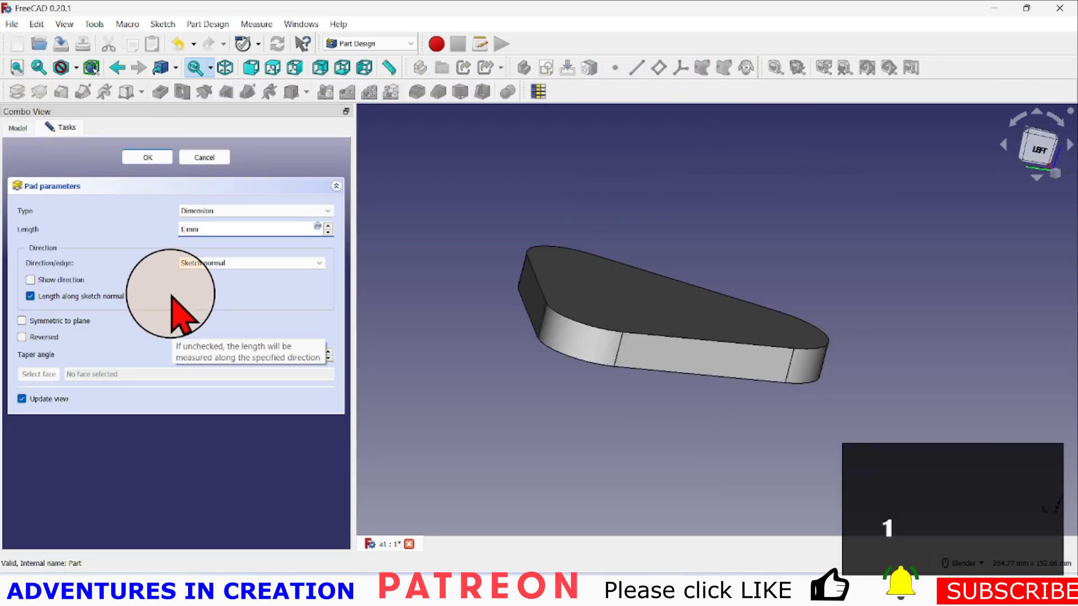
pyautogui.click(149, 156)
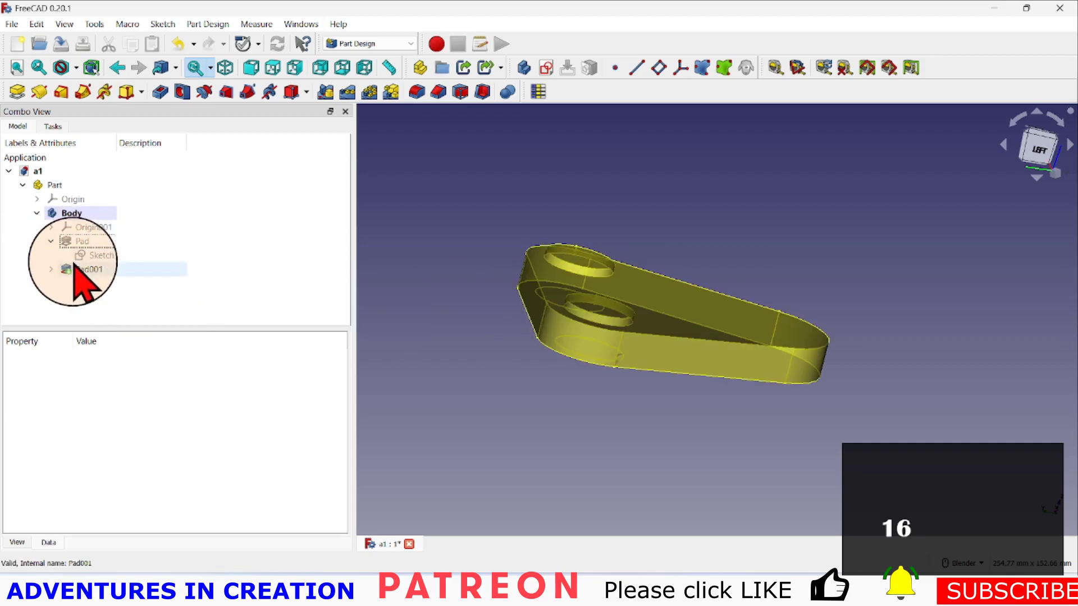
# - Open Sketch002 on XY_Plane001 and reference both boss circle edges, showing then hiding Pad001
pyautogui.click(548, 67)
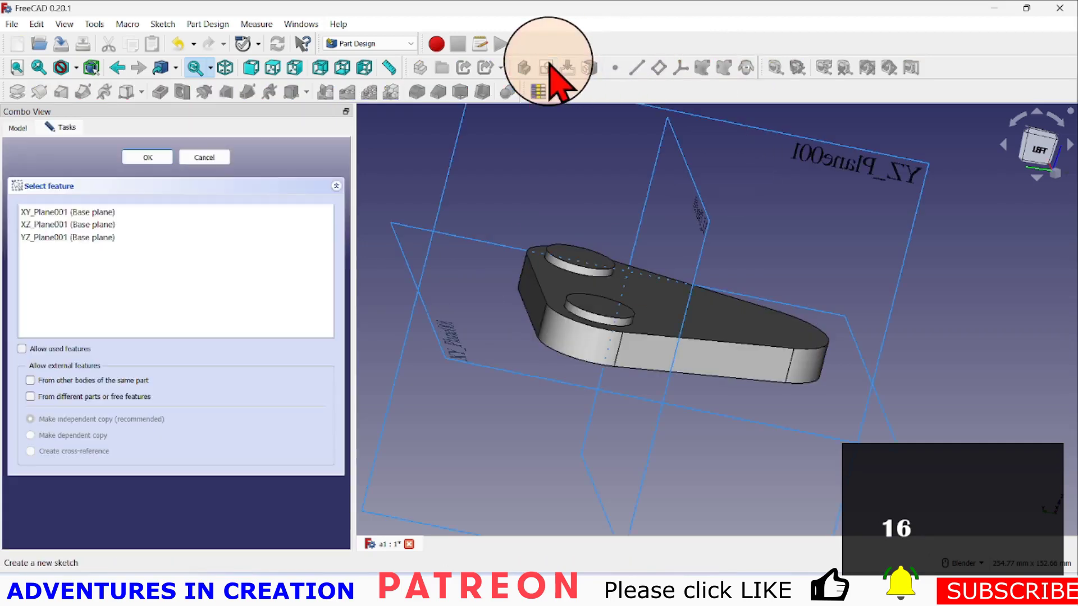
pyautogui.click(115, 212)
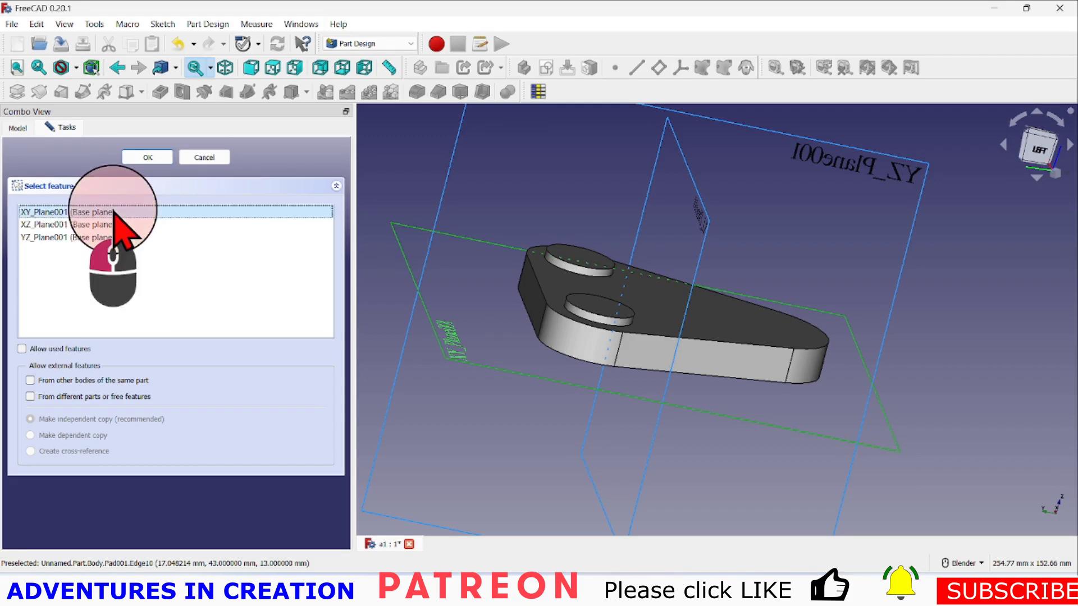
pyautogui.click(151, 157)
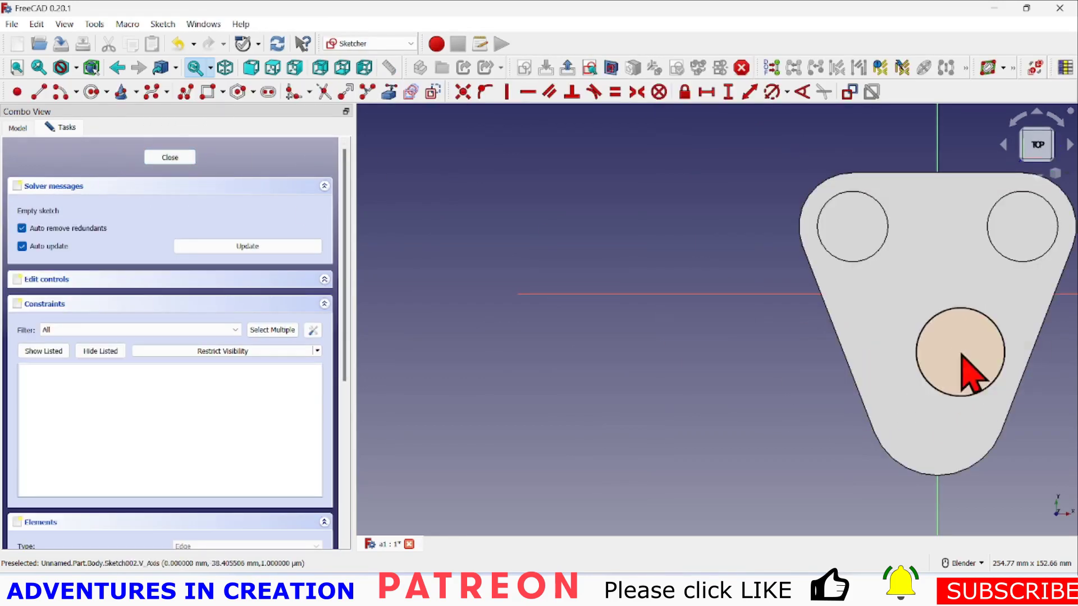
pyautogui.click(18, 128)
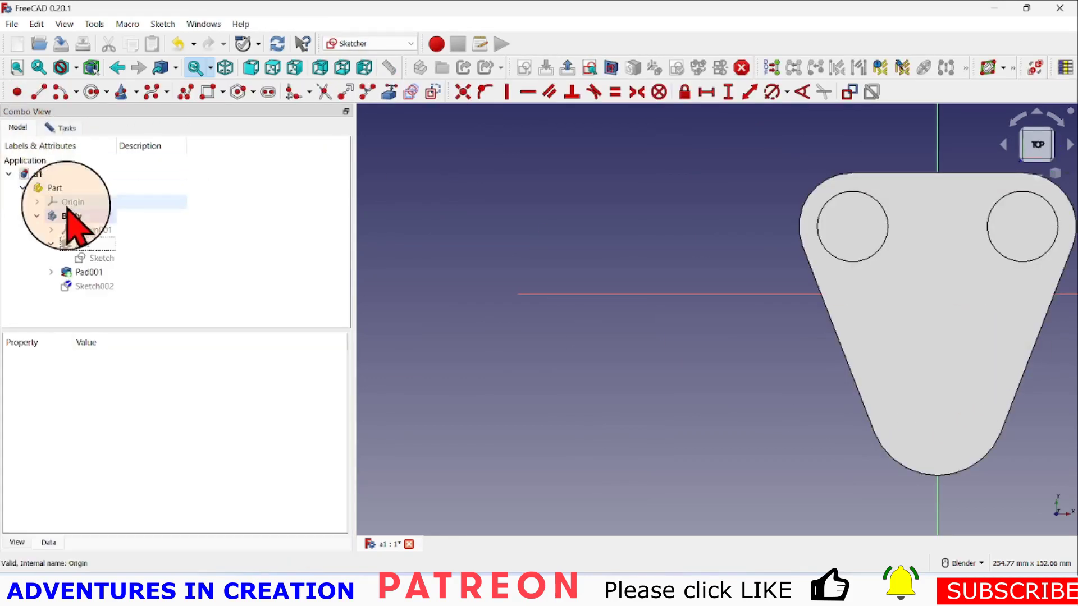
pyautogui.click(85, 272)
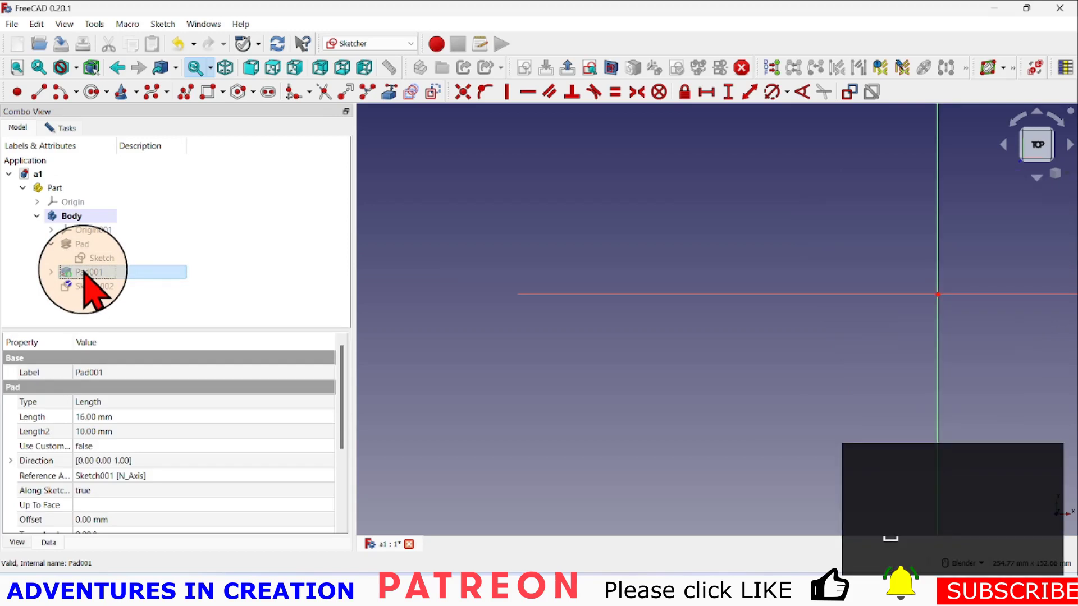
pyautogui.press('space')
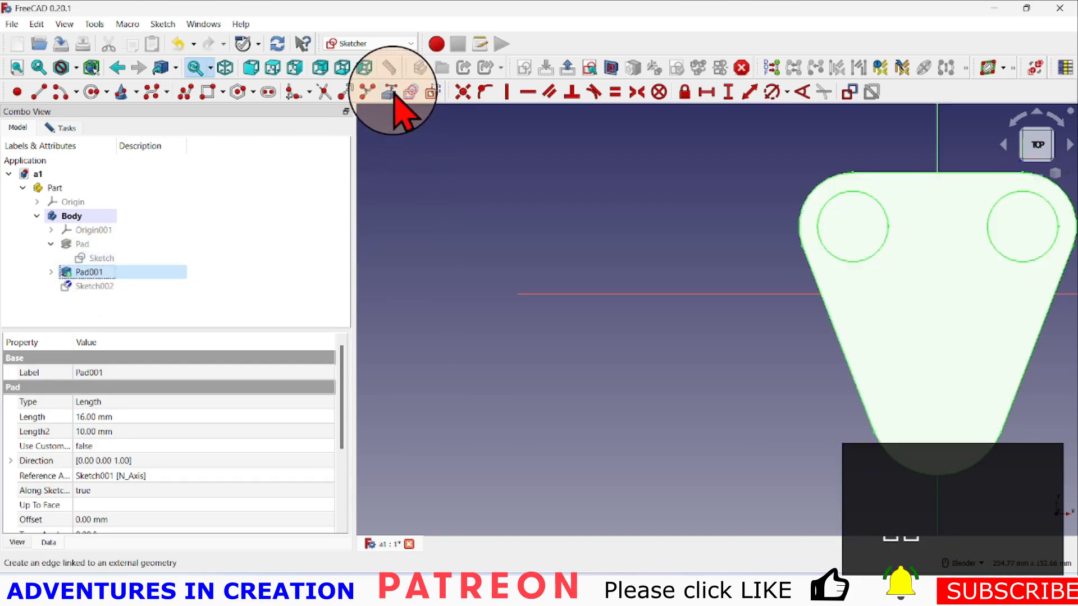
pyautogui.click(646, 203)
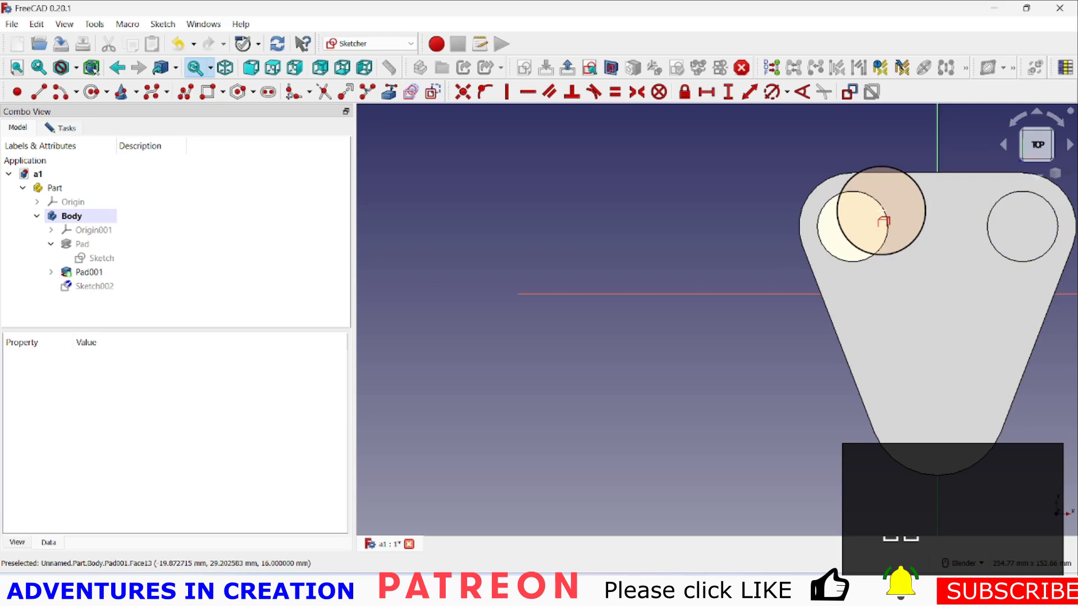
pyautogui.moveTo(884, 213); pyautogui.dragTo(1016, 225)
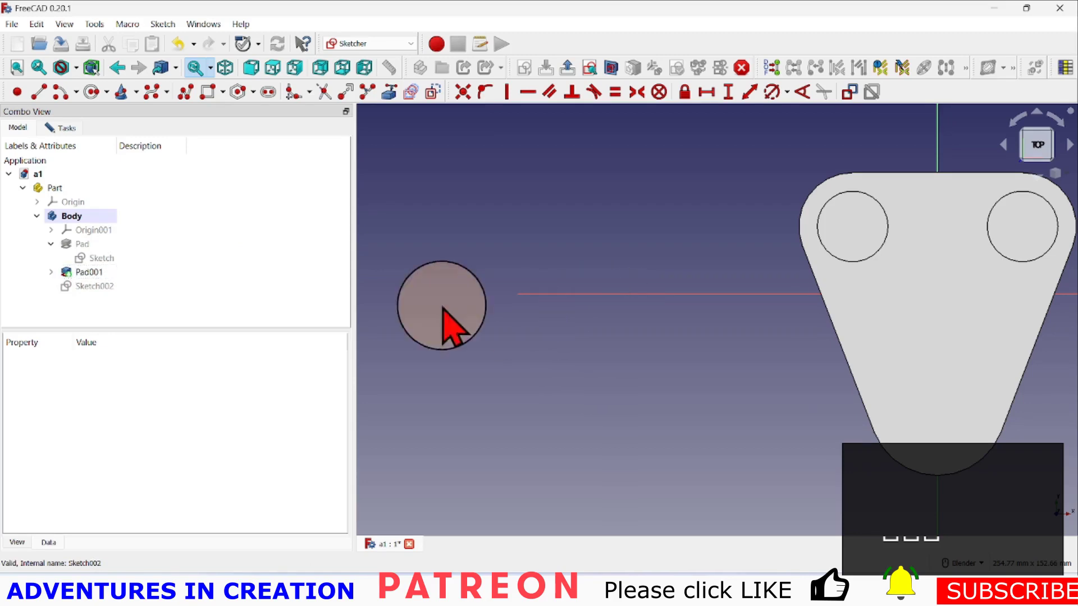
pyautogui.click(92, 274)
pyautogui.press('space')
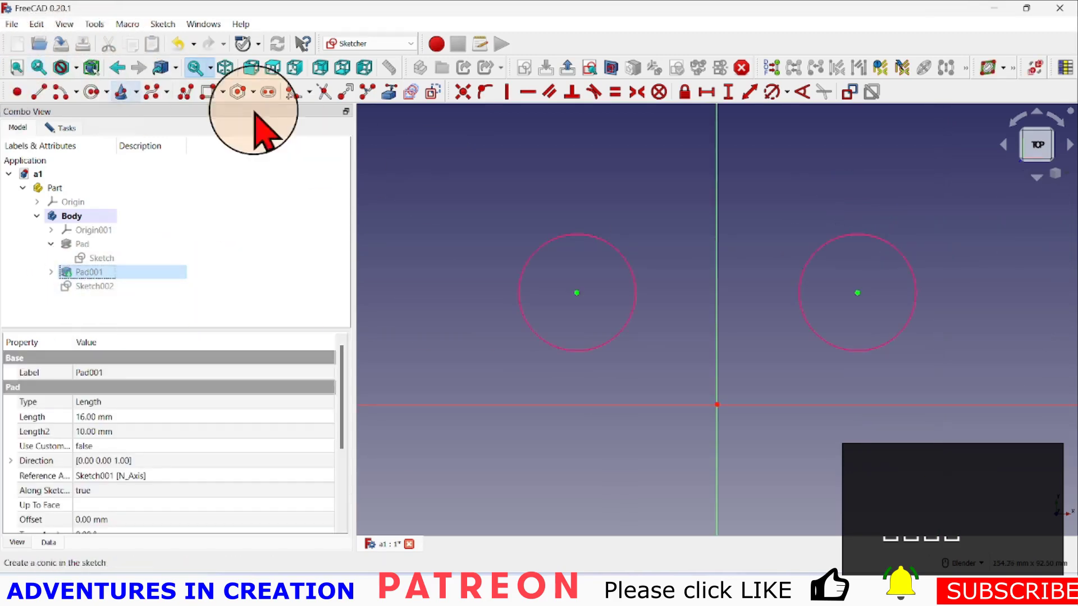
# - Draw a bore circle centred on each boss
pyautogui.click(92, 91)
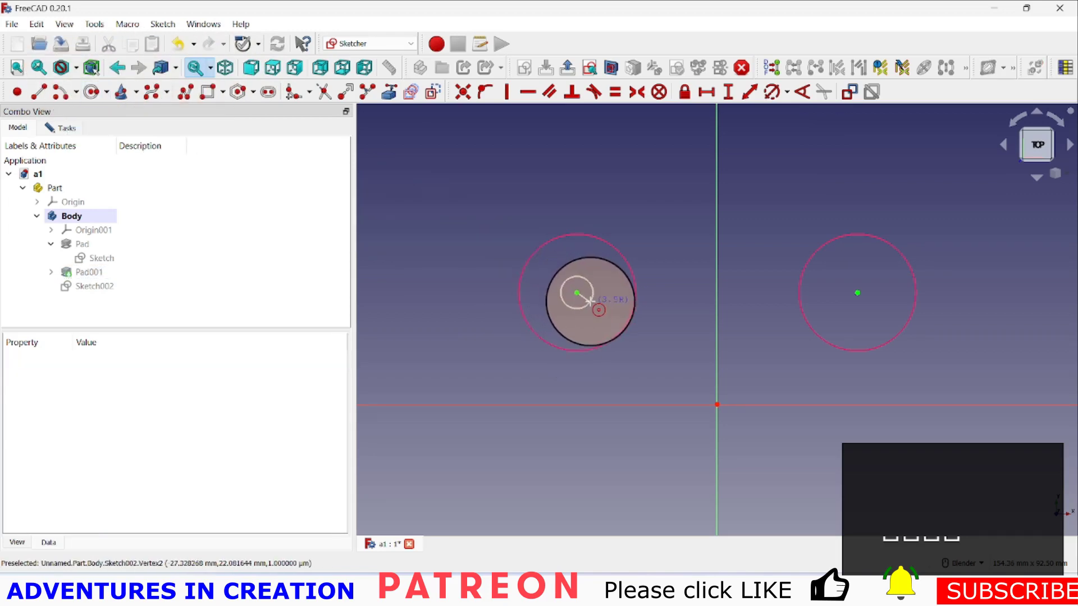
pyautogui.click(591, 304)
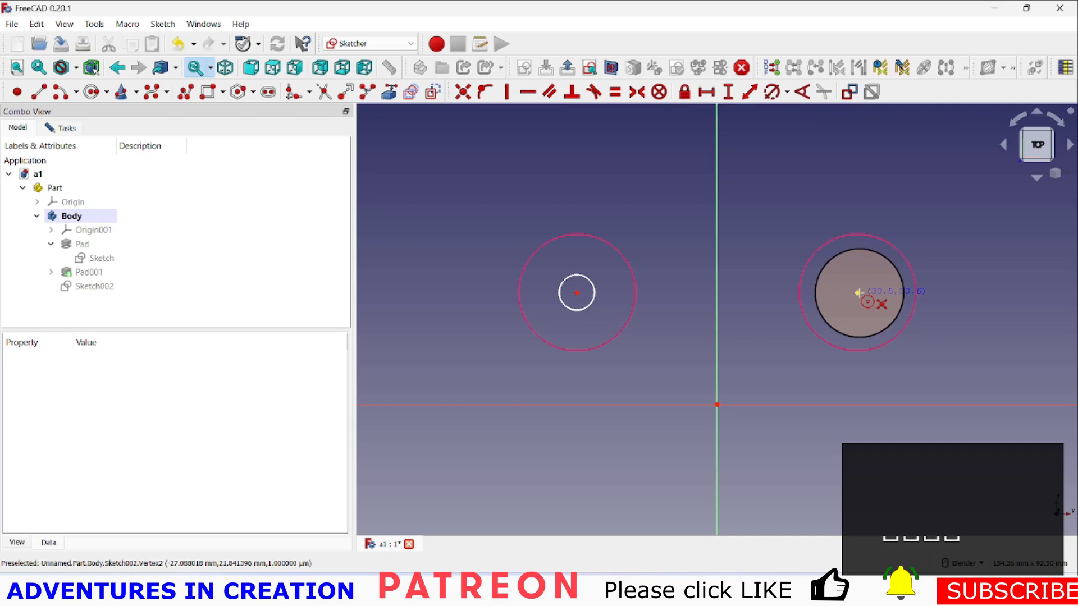
pyautogui.click(859, 293)
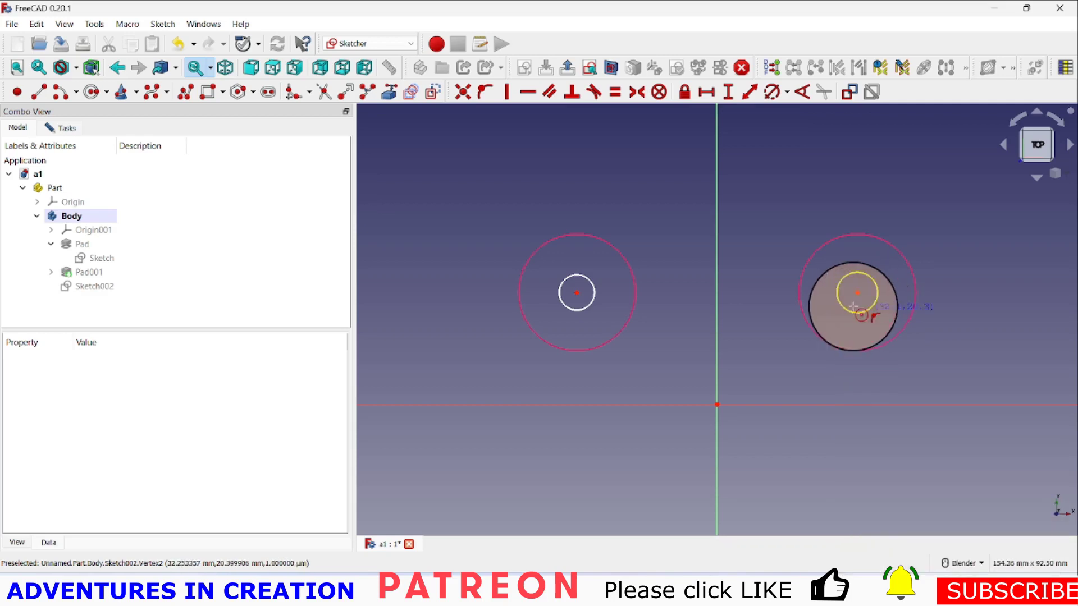
pyautogui.click(853, 306)
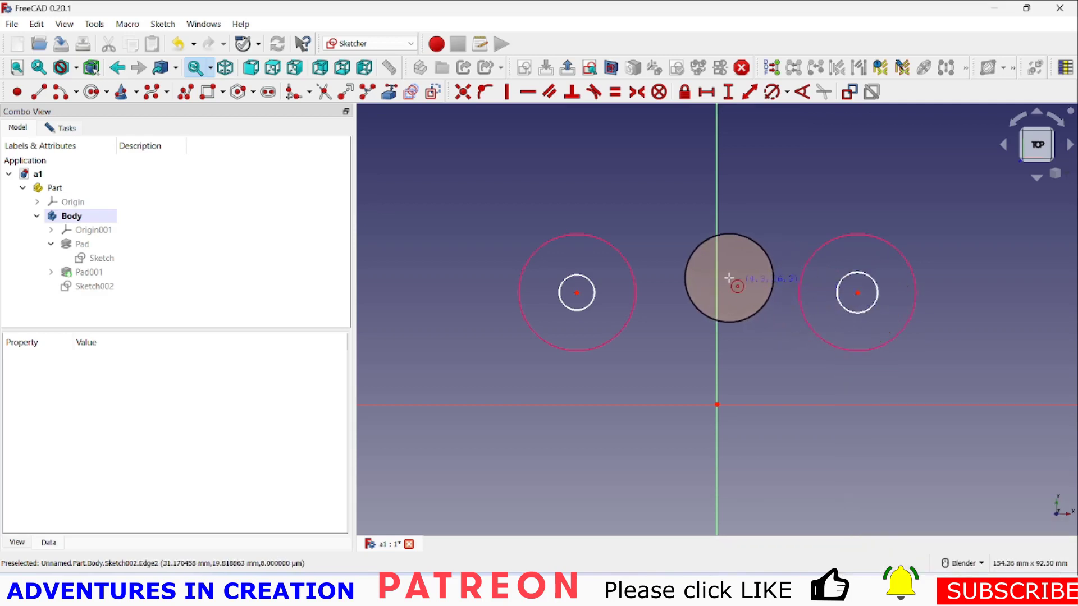
# - Make the two bore circles equal at 11 mm diameter and close the sketch
pyautogui.click(855, 273)
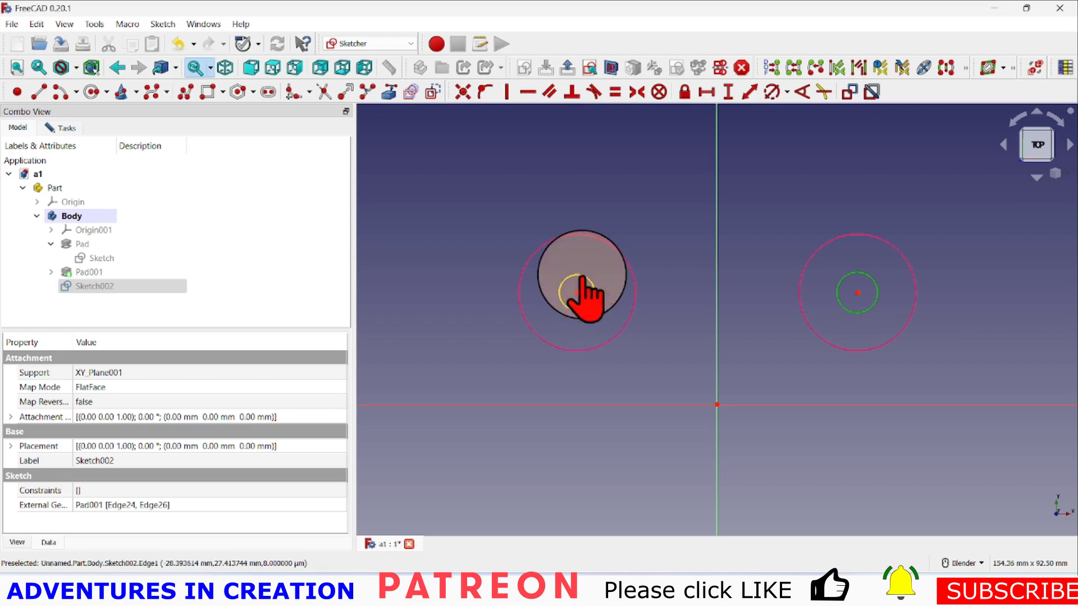
pyautogui.click(582, 278)
pyautogui.click(616, 92)
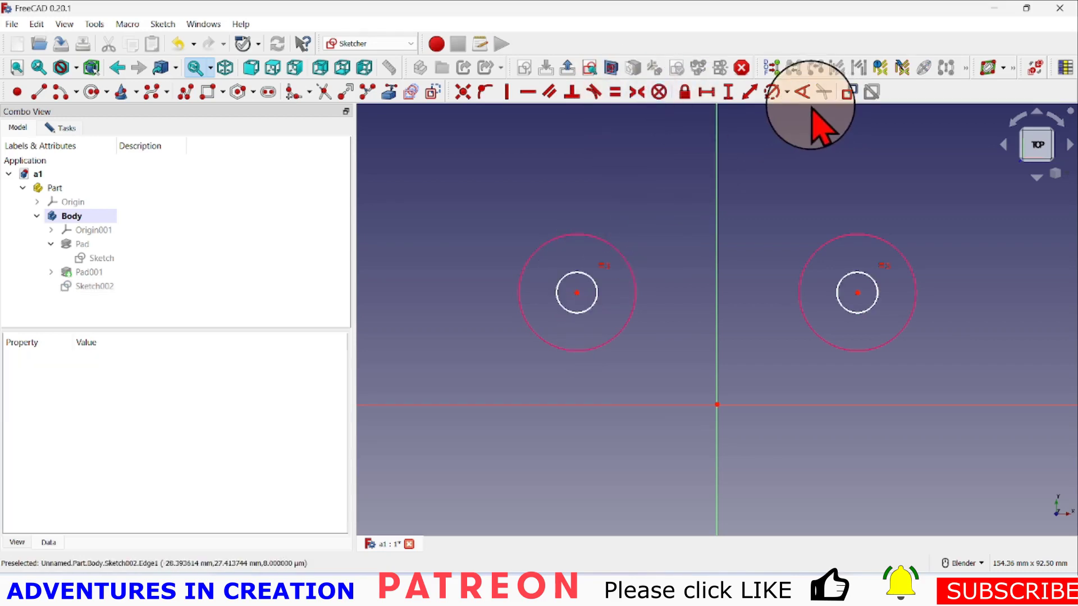
pyautogui.click(773, 93)
pyautogui.click(867, 276)
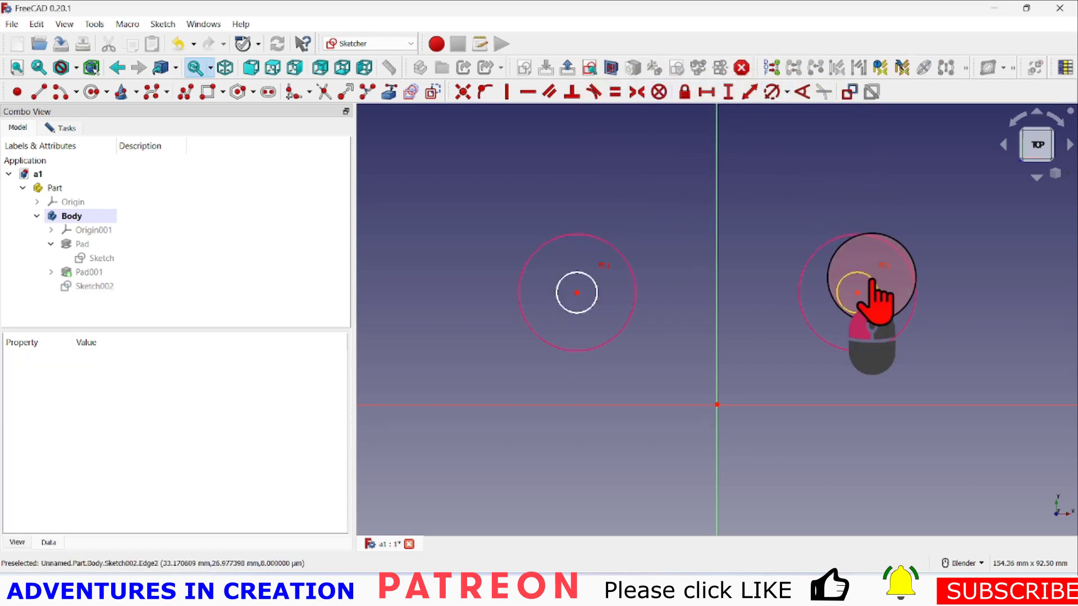
pyautogui.write('11')
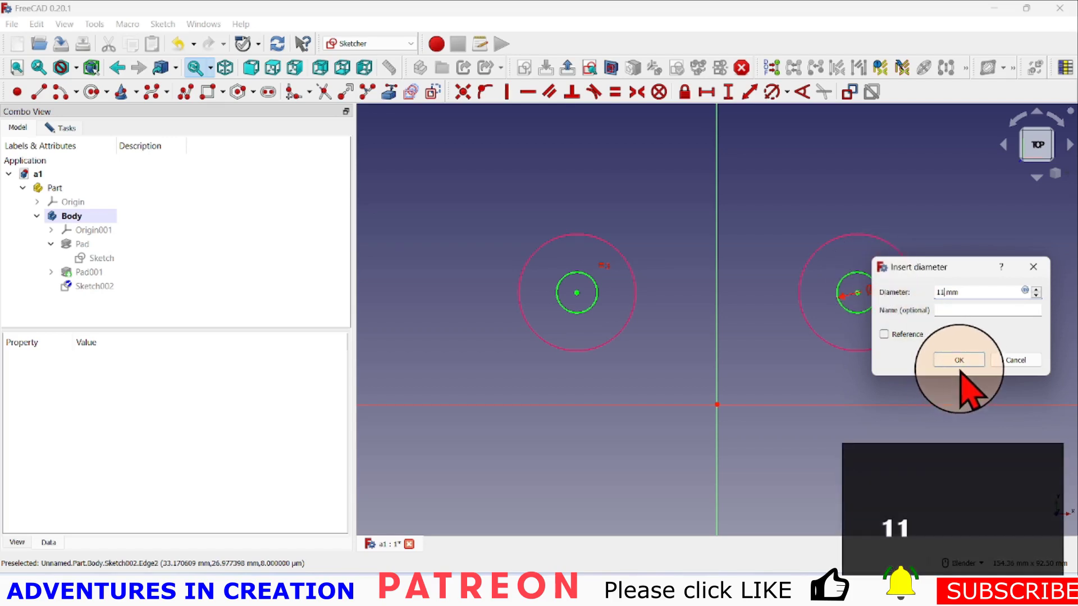
pyautogui.click(971, 360)
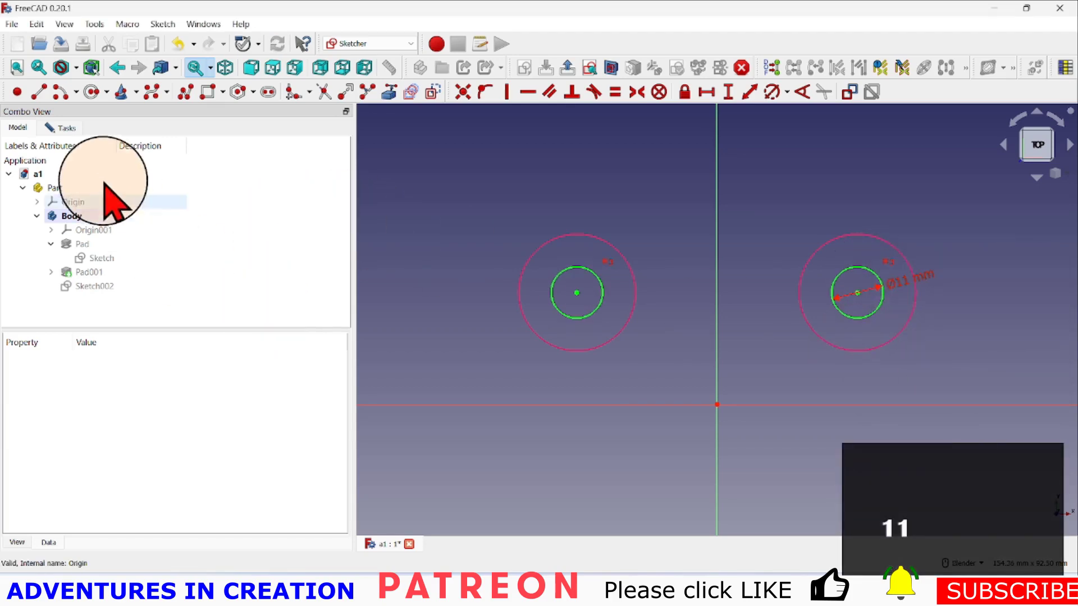
pyautogui.click(66, 128)
pyautogui.click(170, 158)
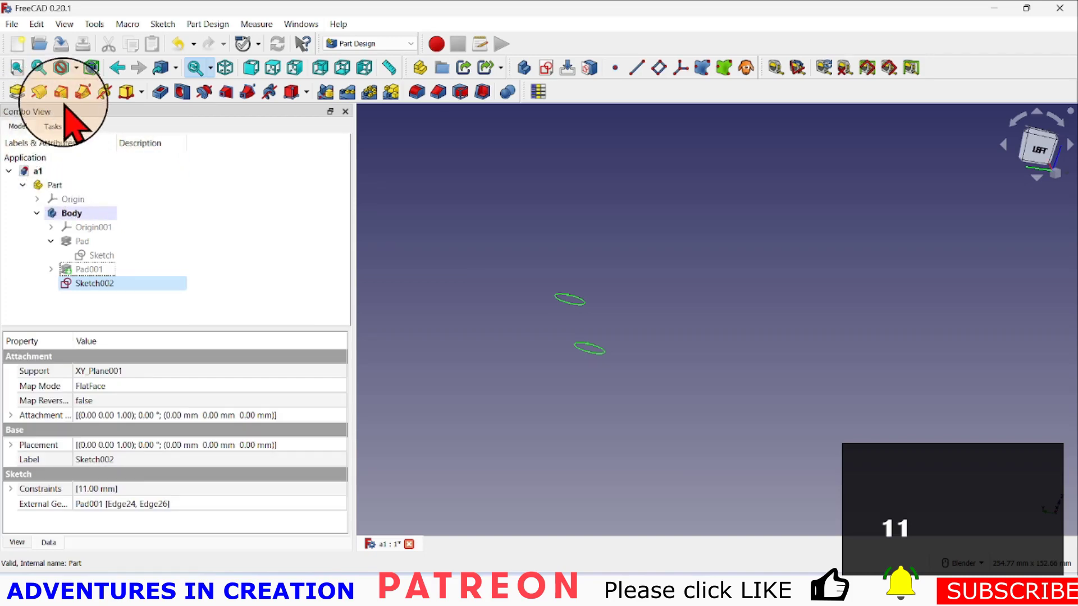
# - Pocket Sketch002 with Type Through all and Reversed into the bosses
pyautogui.click(161, 94)
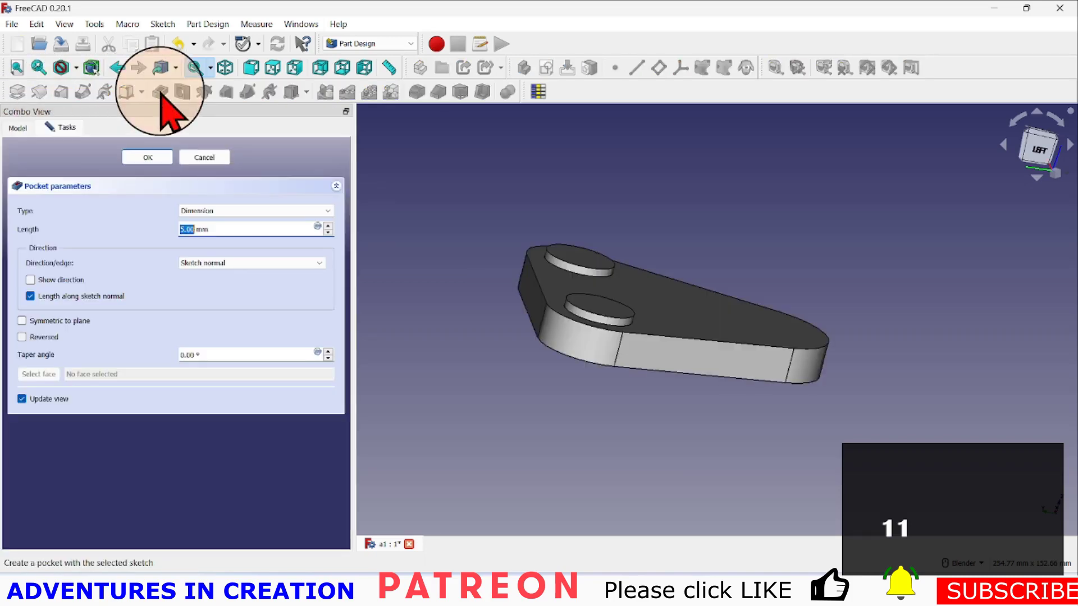
pyautogui.click(272, 211)
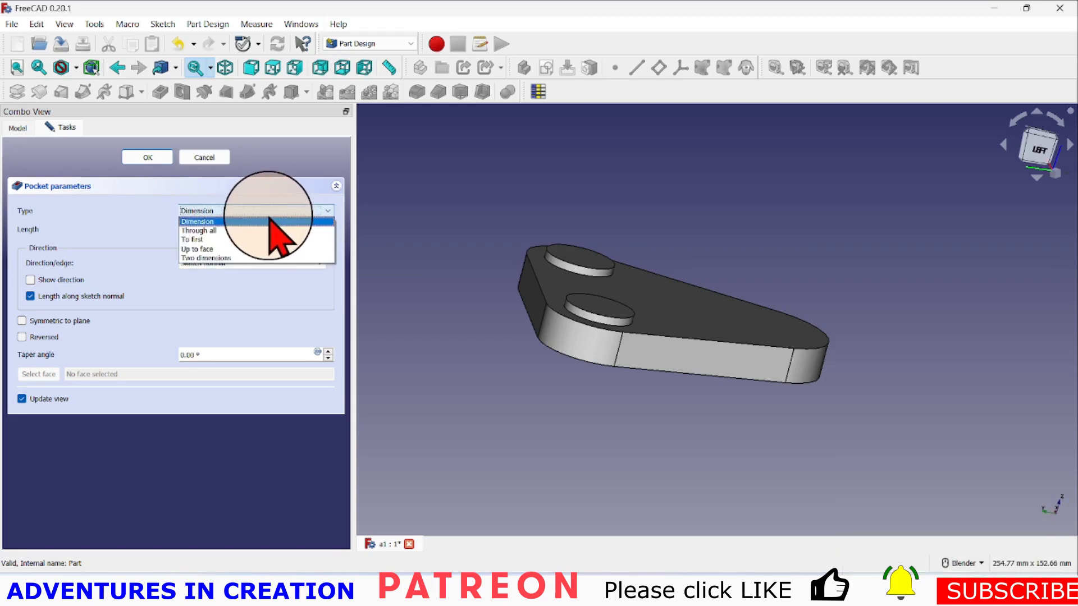
pyautogui.click(267, 231)
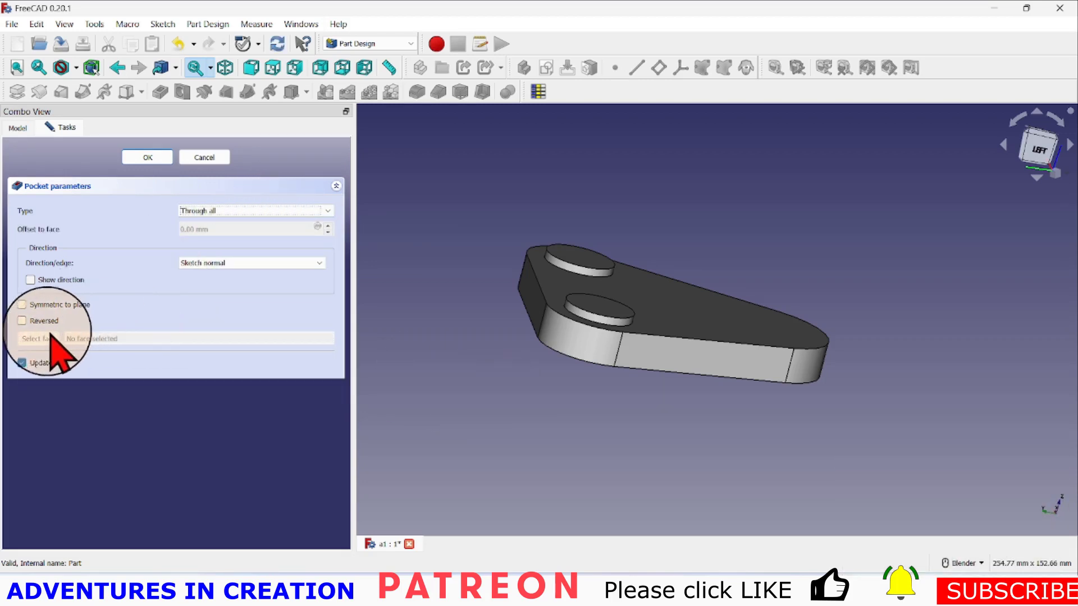
pyautogui.click(22, 321)
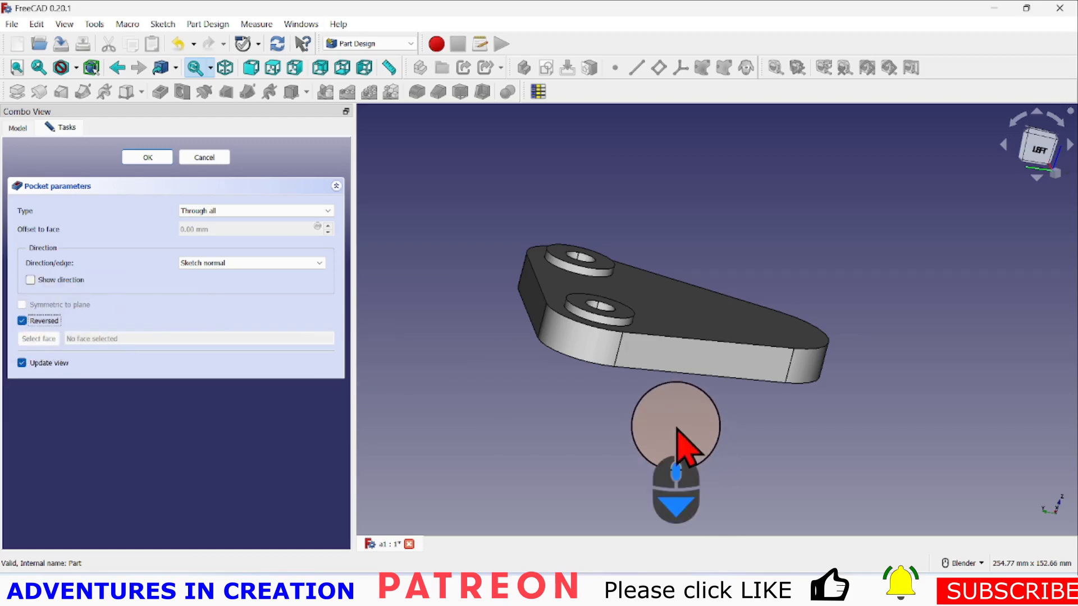
pyautogui.moveTo(680, 446)
pyautogui.mouseDown(button='middle')
pyautogui.moveTo(616, 511)
pyautogui.moveTo(664, 435)
pyautogui.mouseUp(button='middle')
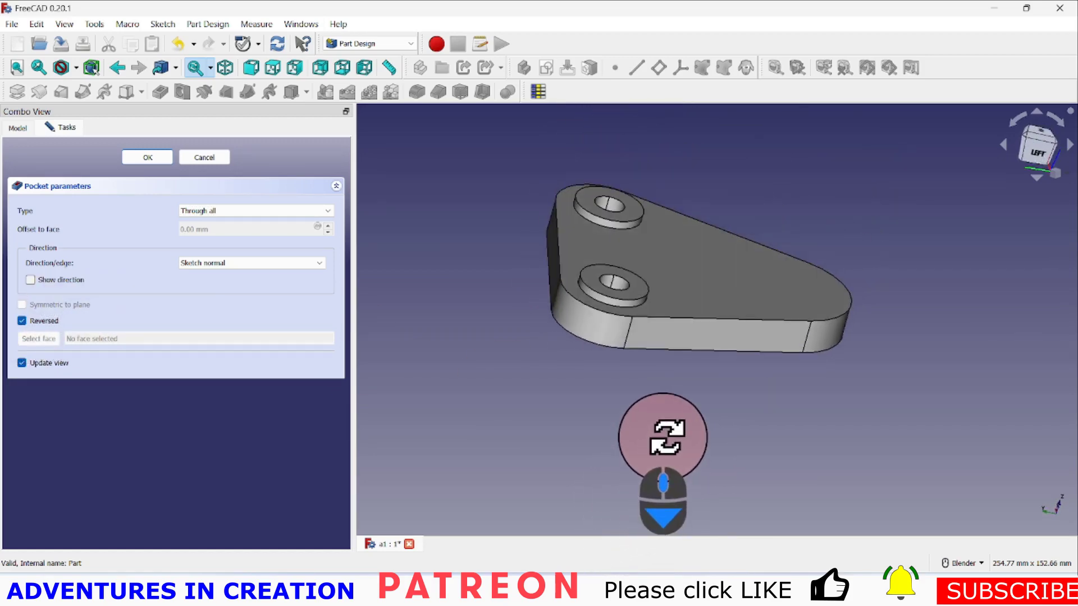
# - Confirm the bore pocket, then glance at the reference drawing and minimize it
pyautogui.click(164, 159)
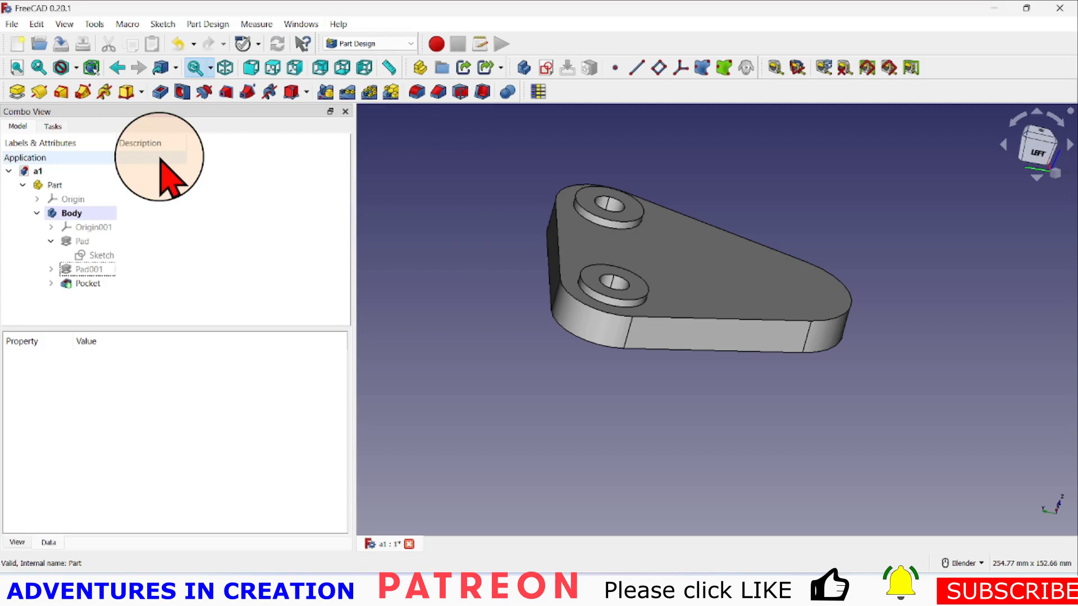
pyautogui.scroll(2, 614, 368)
pyautogui.scroll(-4, 722, 320)
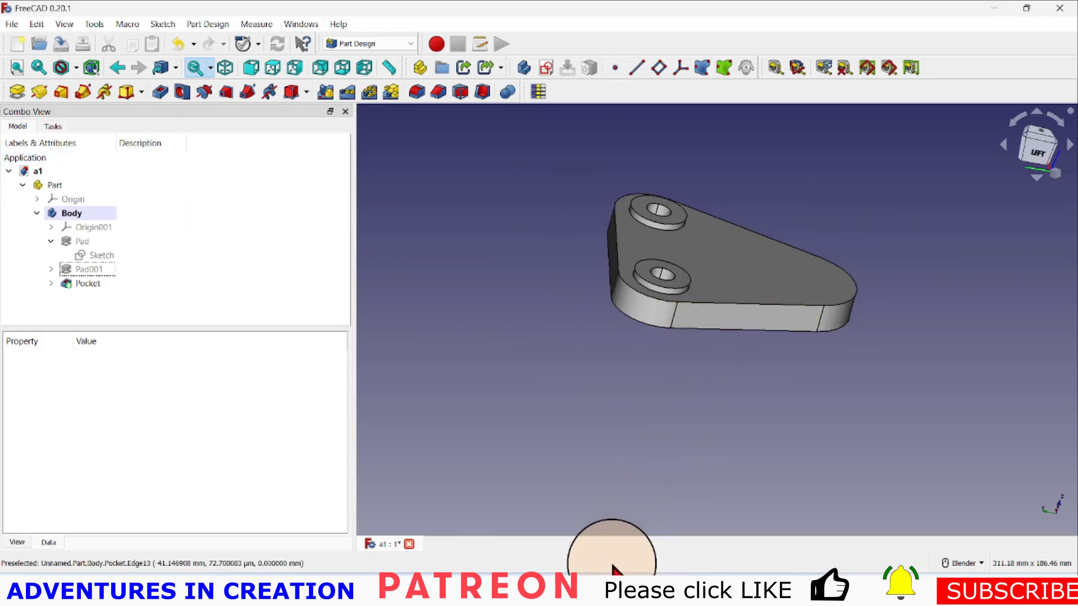
pyautogui.click(663, 578)
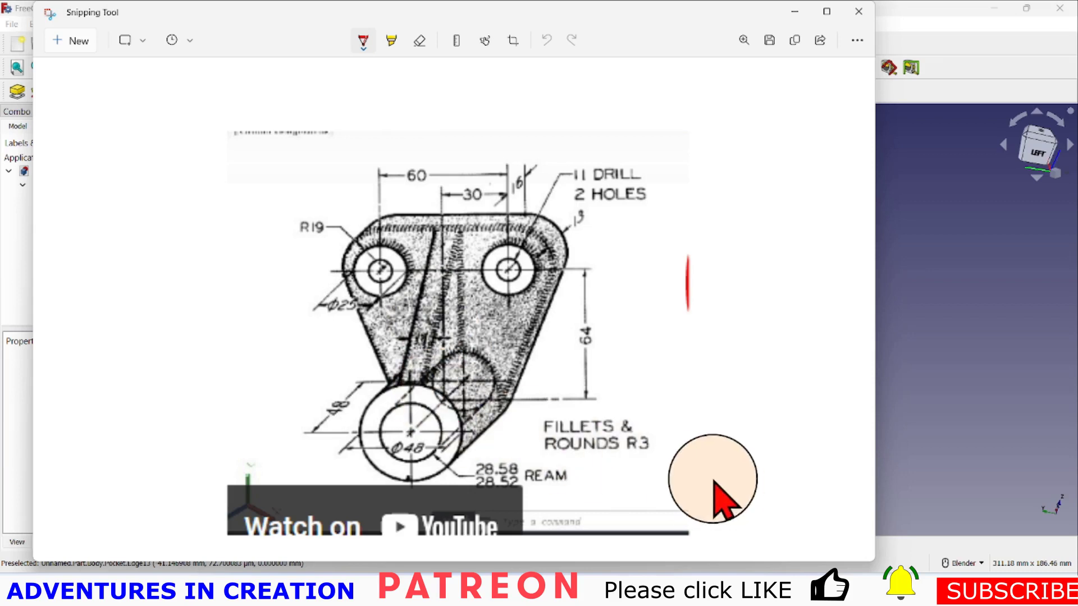
pyautogui.click(794, 14)
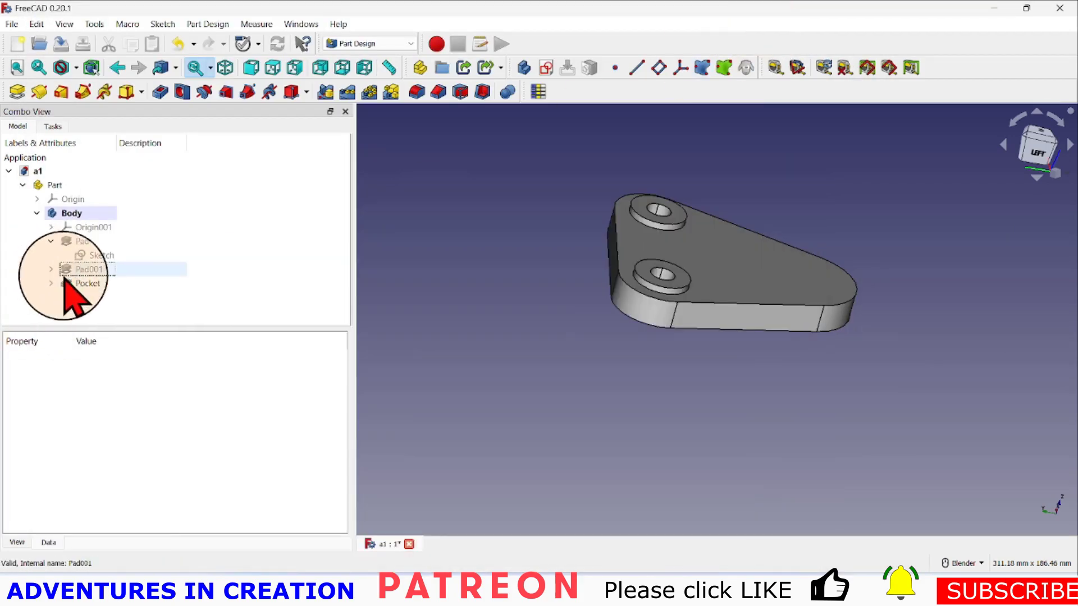
# - Open a new sketch on XY_Plane001 referencing the plate's lower arc, with the Pocket hidden
pyautogui.click(547, 68)
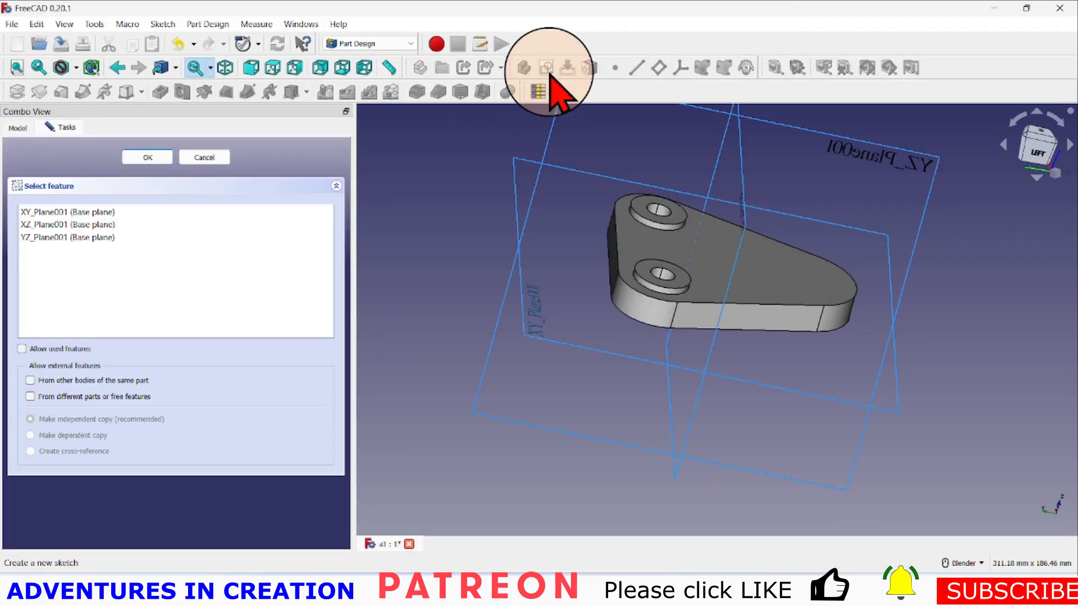
pyautogui.click(70, 212)
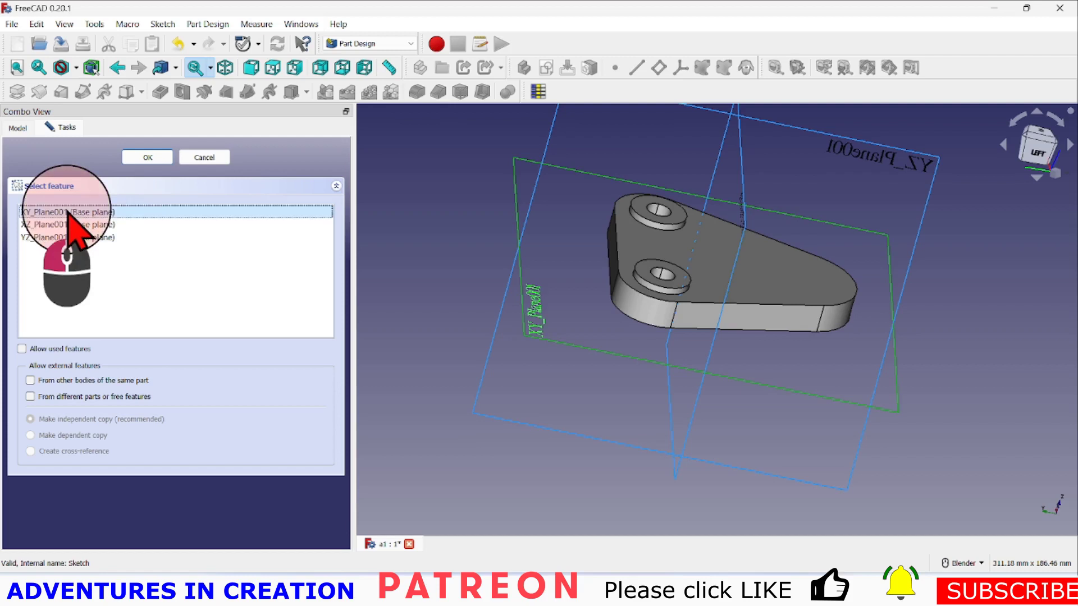
pyautogui.click(150, 159)
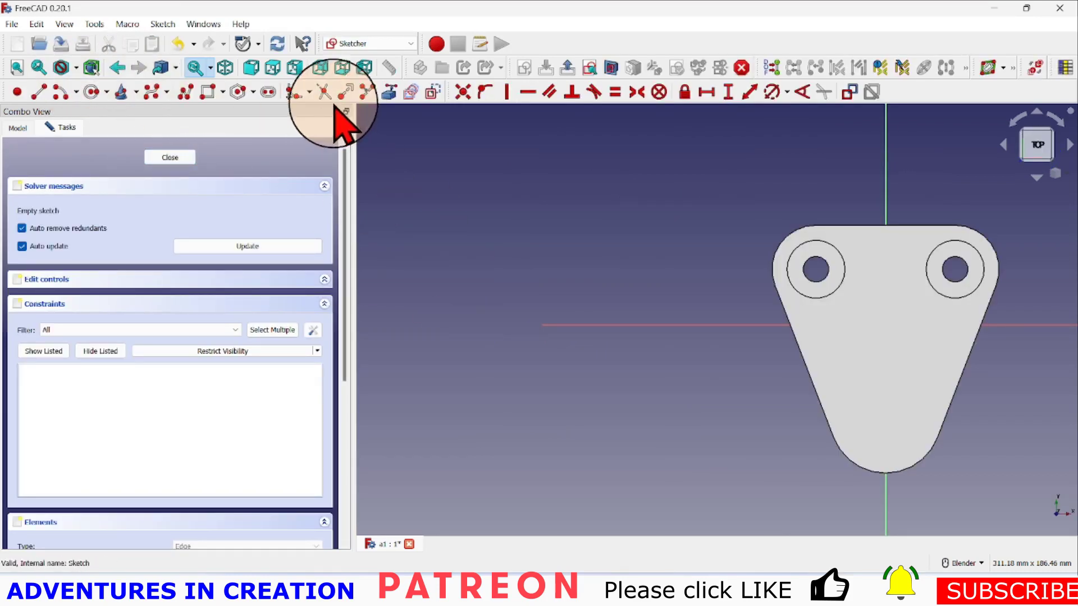
pyautogui.click(389, 91)
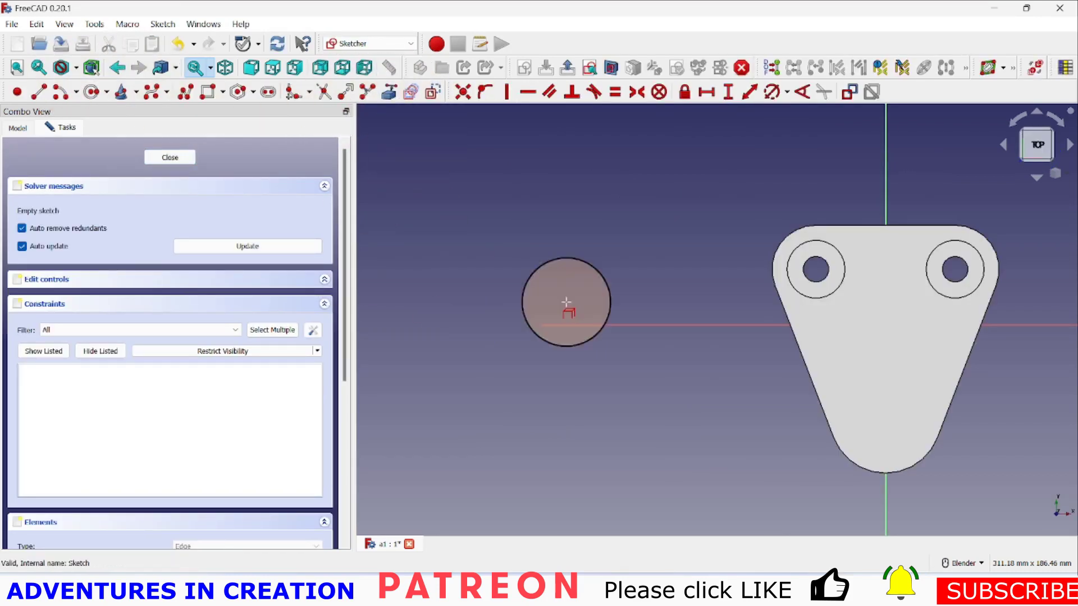
pyautogui.click(849, 462)
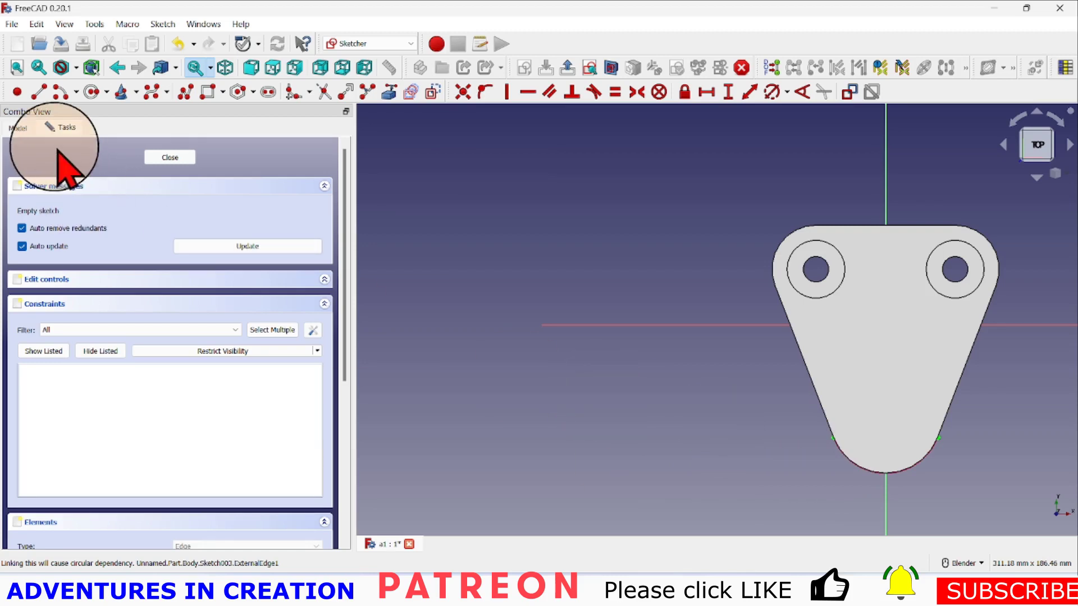
pyautogui.click(19, 128)
pyautogui.click(82, 287)
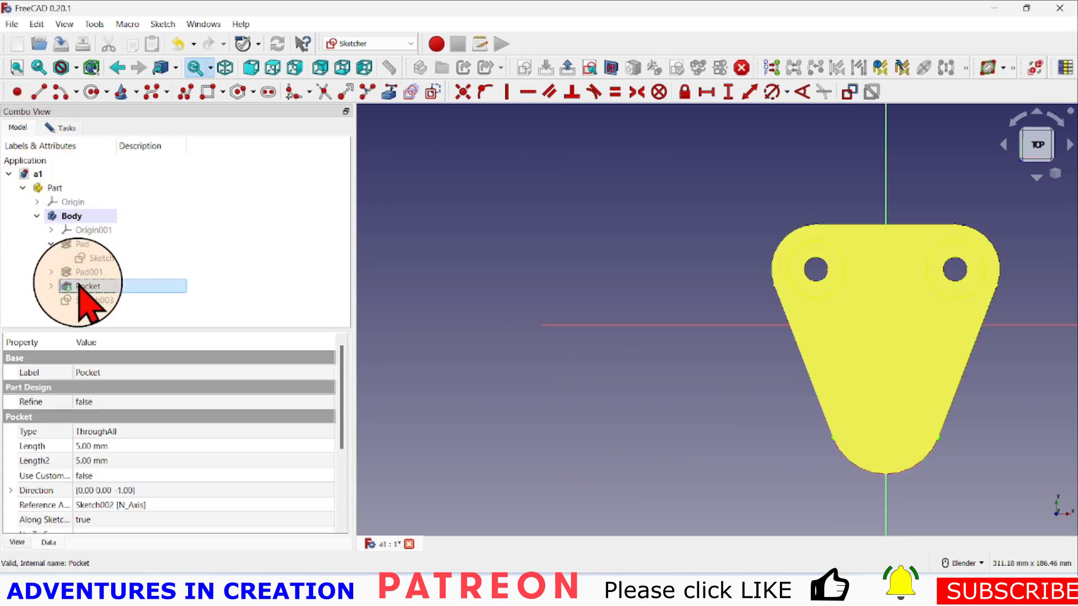
pyautogui.press('space')
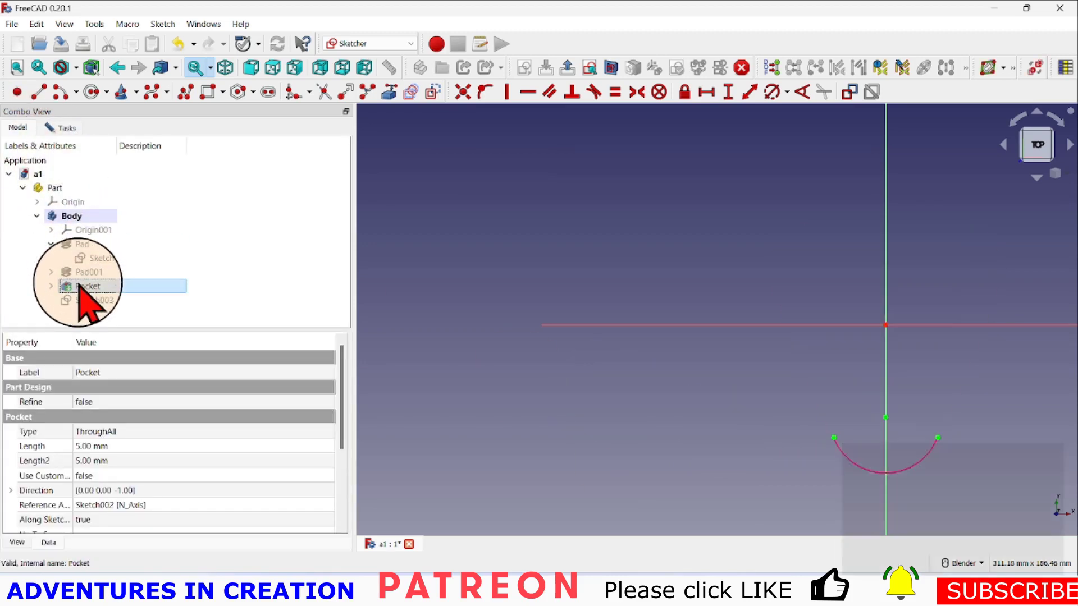
# - Draw a circle centred on the vertical axis and set its diameter to 48 mm
pyautogui.click(93, 91)
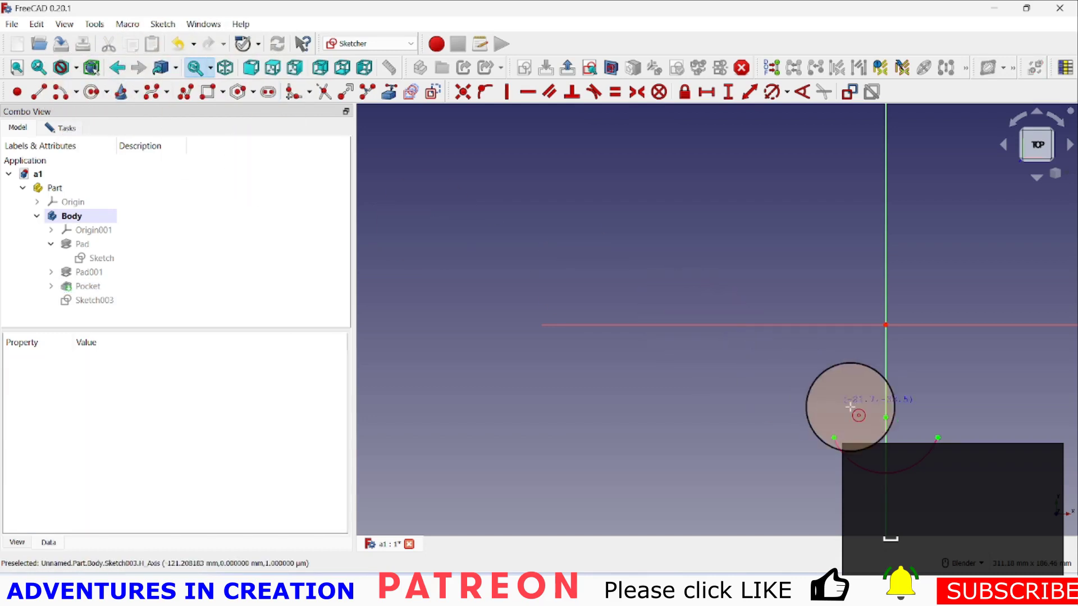
pyautogui.click(886, 417)
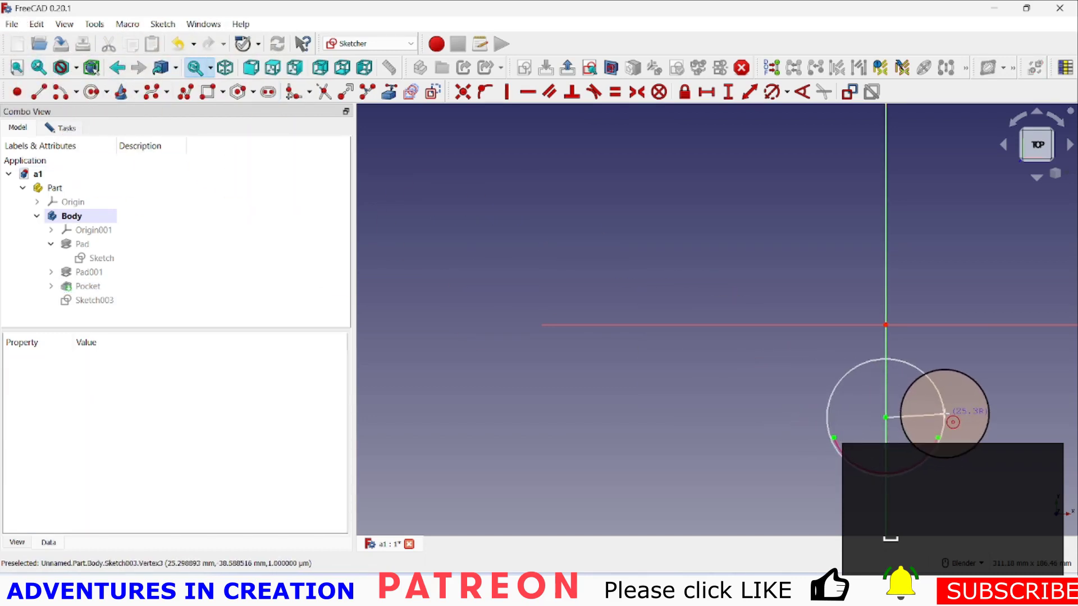
pyautogui.click(945, 414)
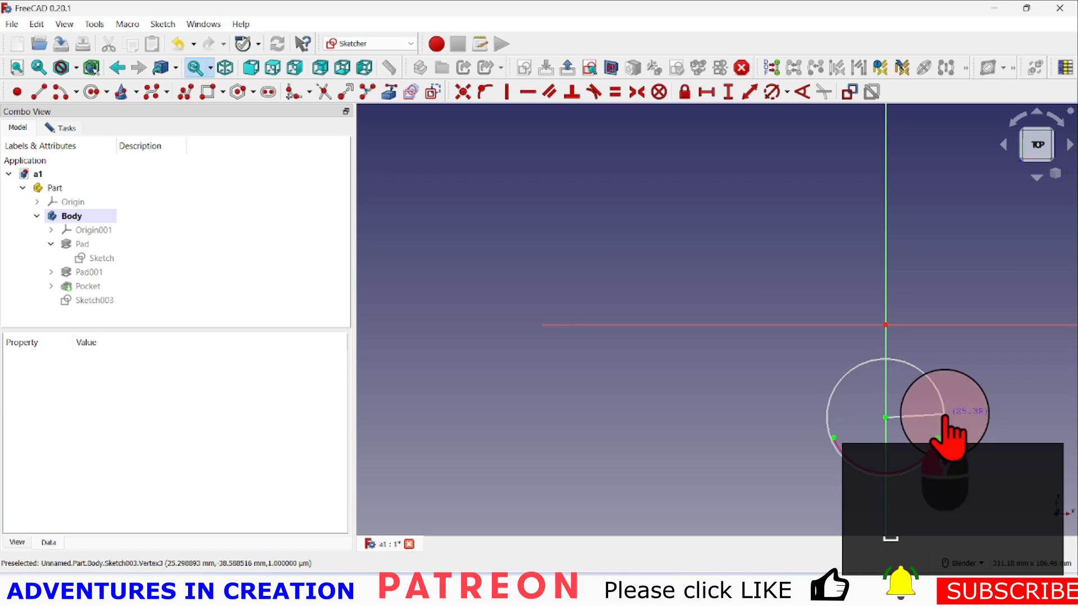
pyautogui.click(772, 92)
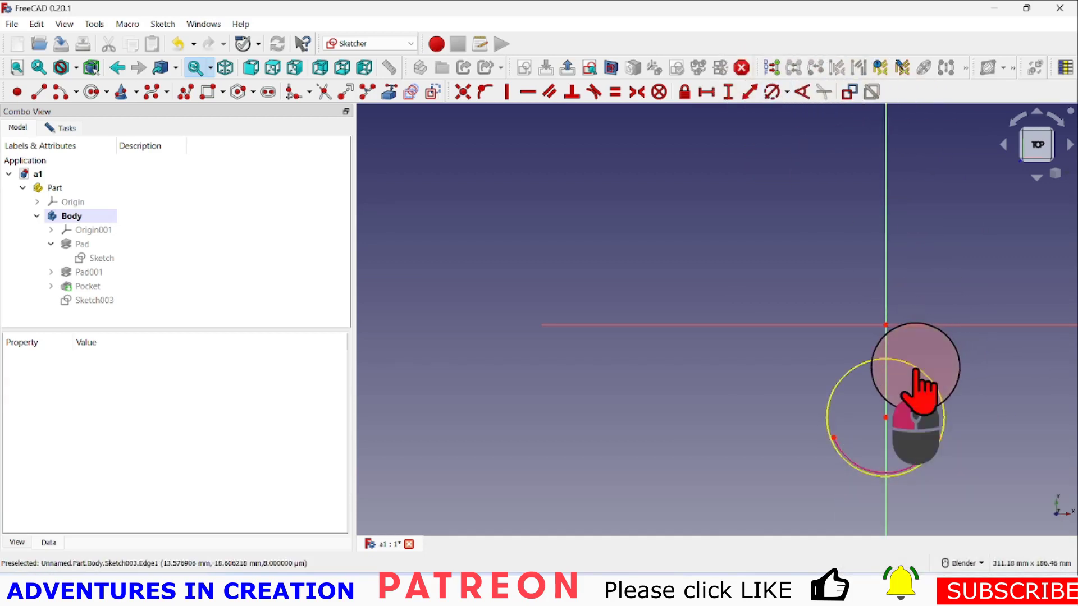
pyautogui.click(913, 371)
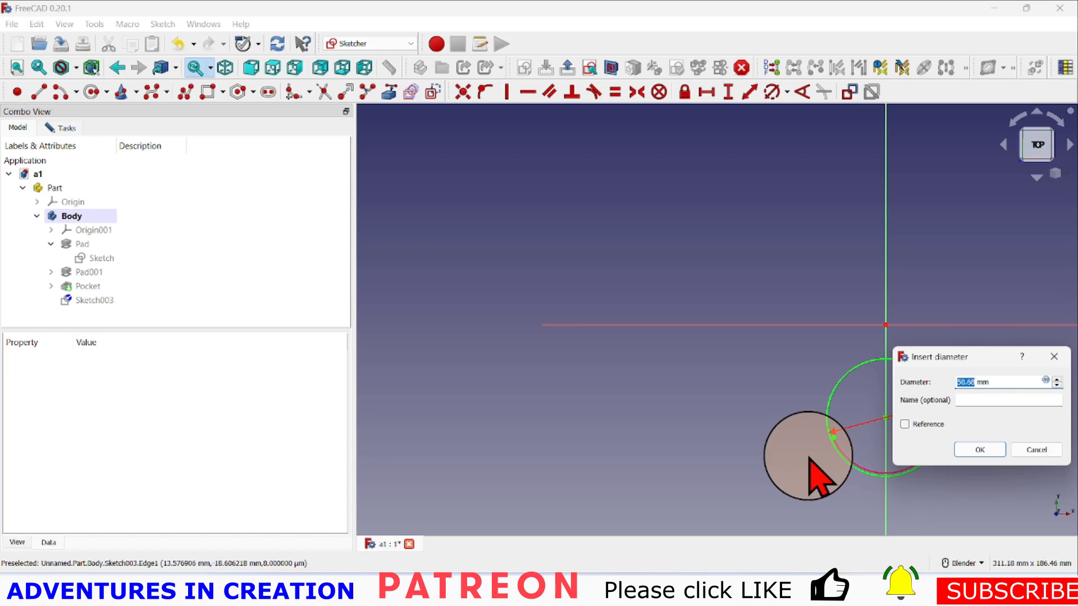
pyautogui.write('48')
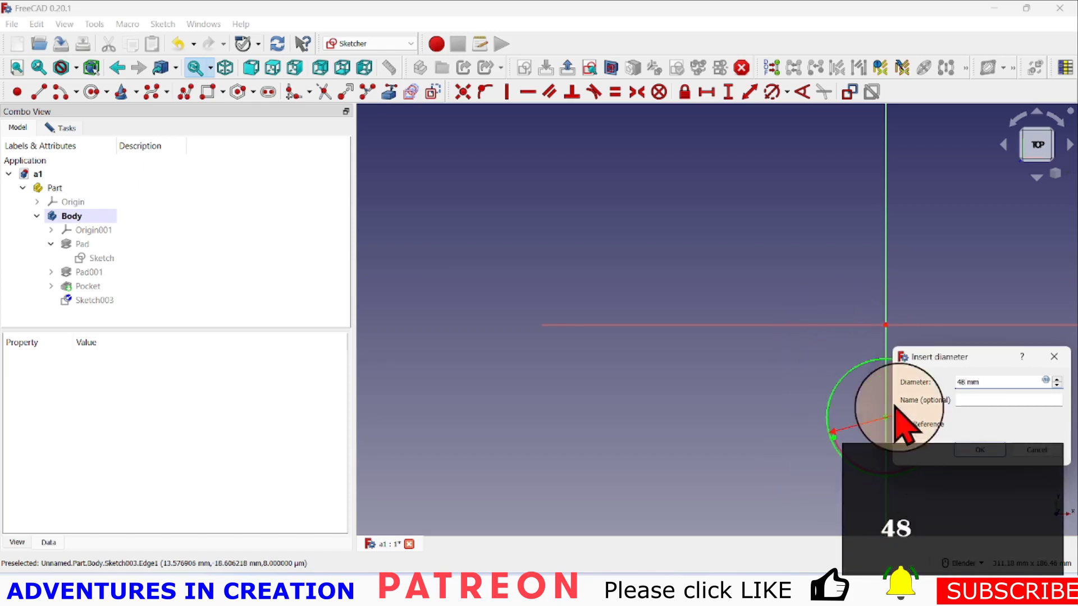
pyautogui.click(982, 452)
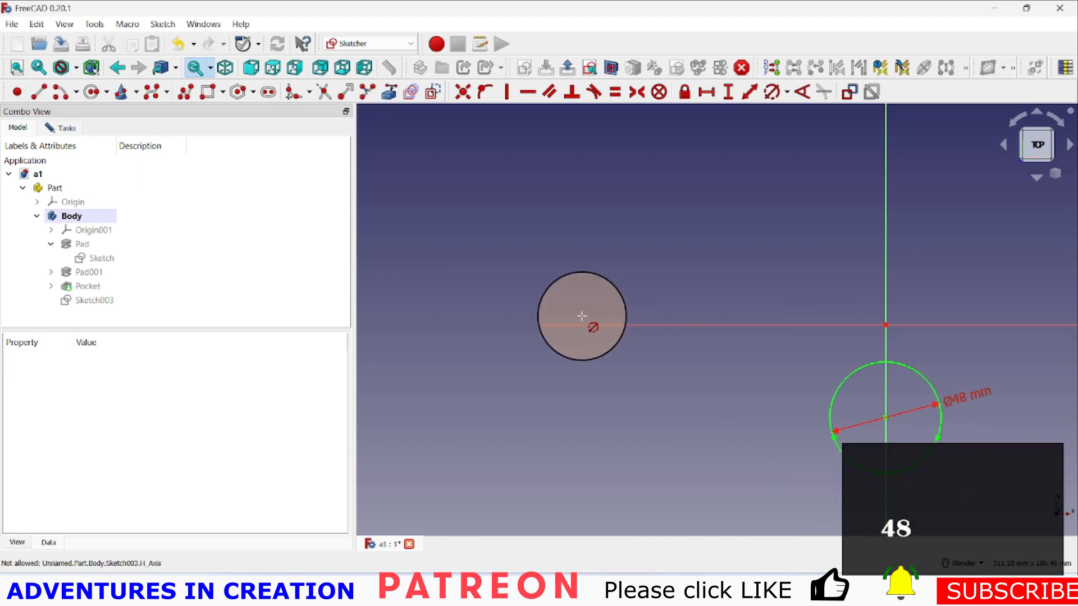
pyautogui.click(16, 66)
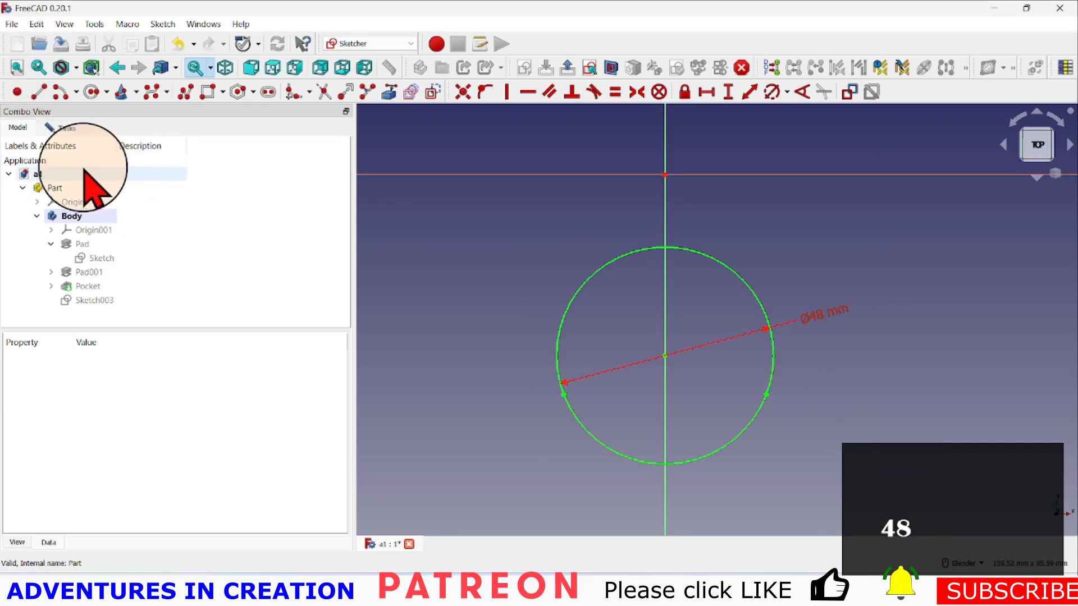
pyautogui.click(60, 128)
pyautogui.click(157, 157)
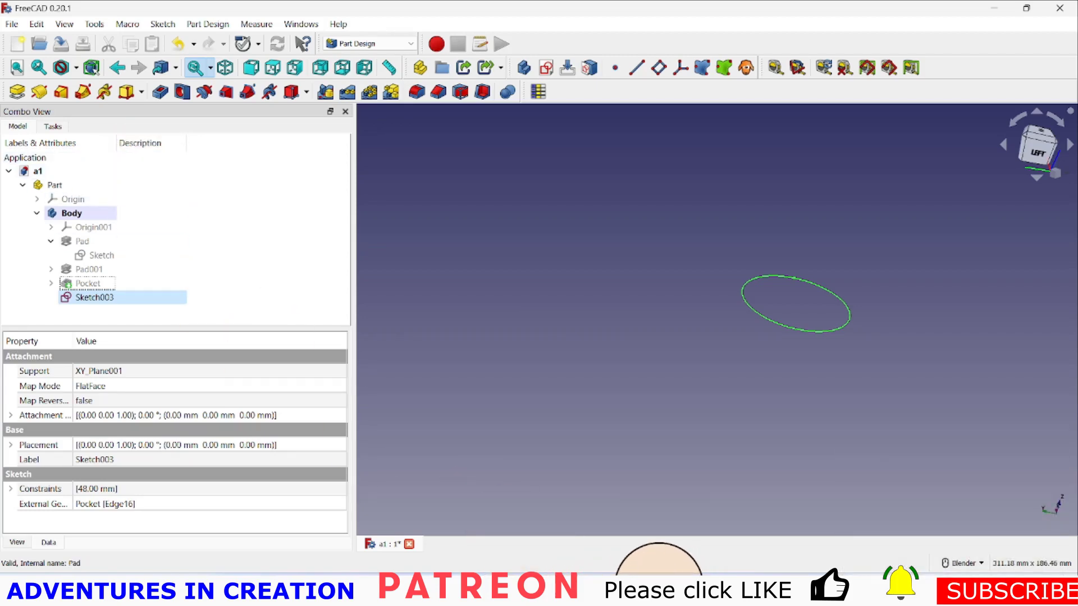
pyautogui.click(657, 582)
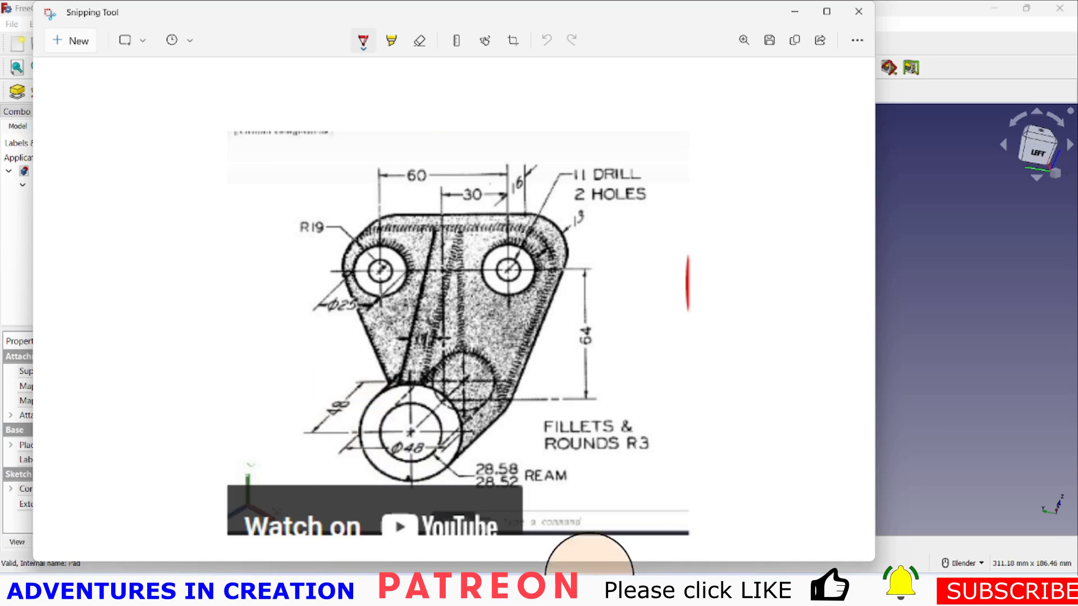
pyautogui.moveTo(641, 584)
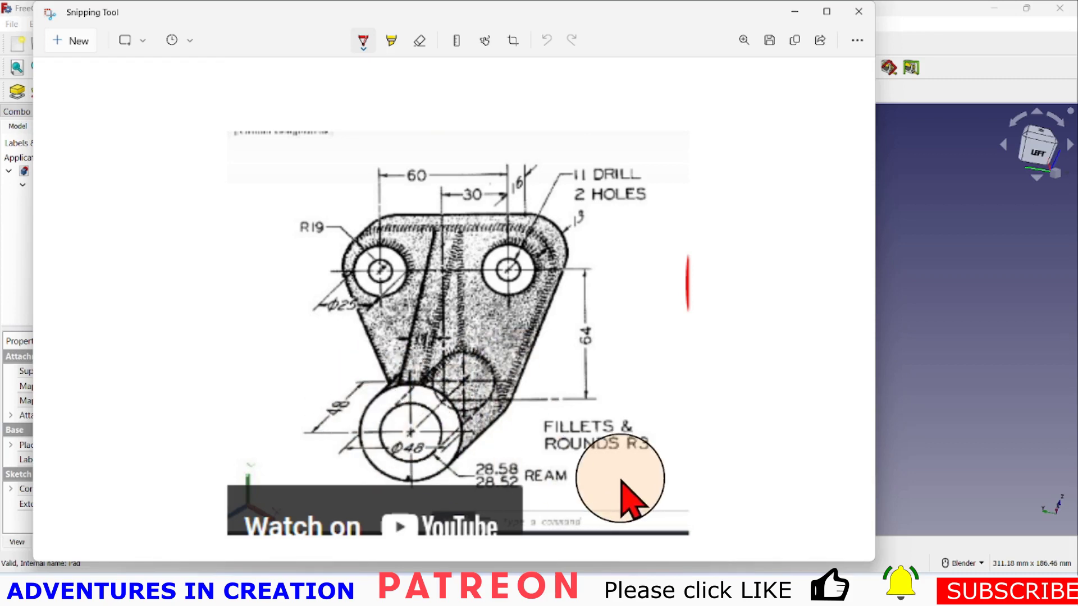
pyautogui.click(691, 561)
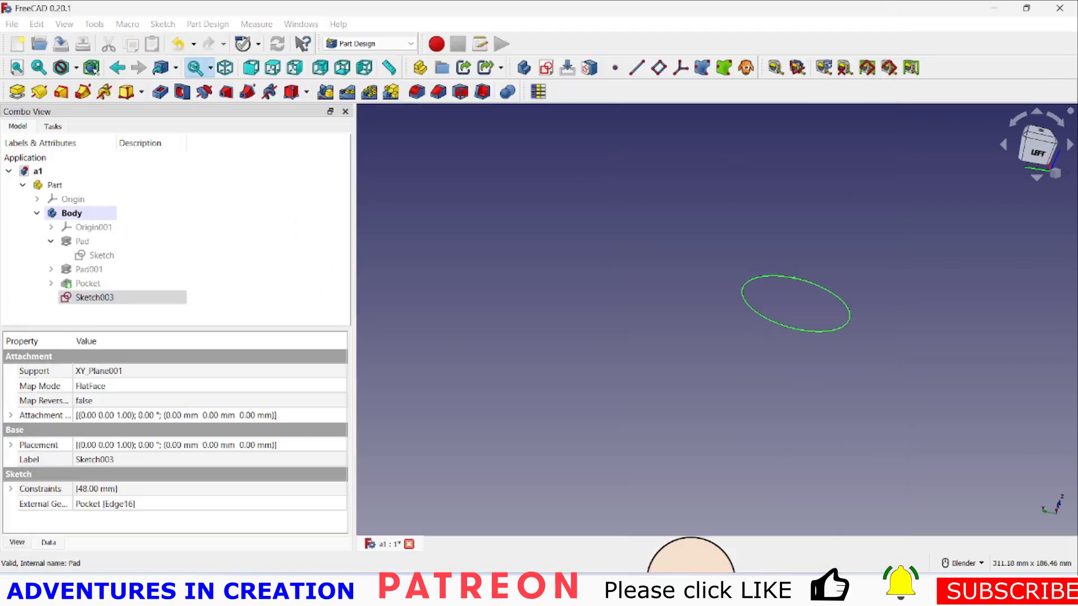
# - Pad Sketch003 with a length of 48 mm
pyautogui.click(25, 90)
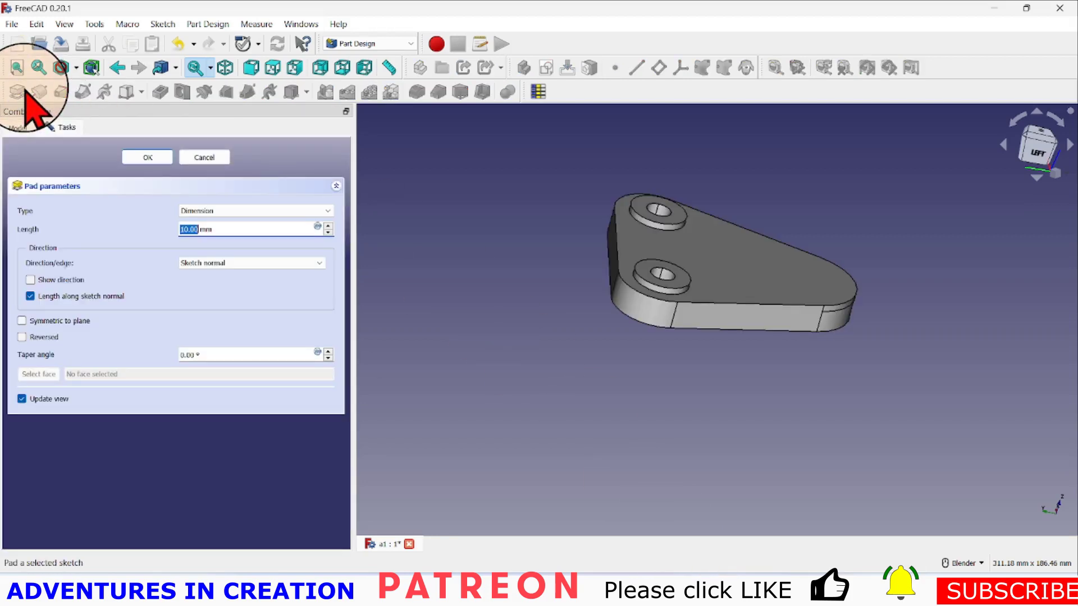
pyautogui.click(329, 227)
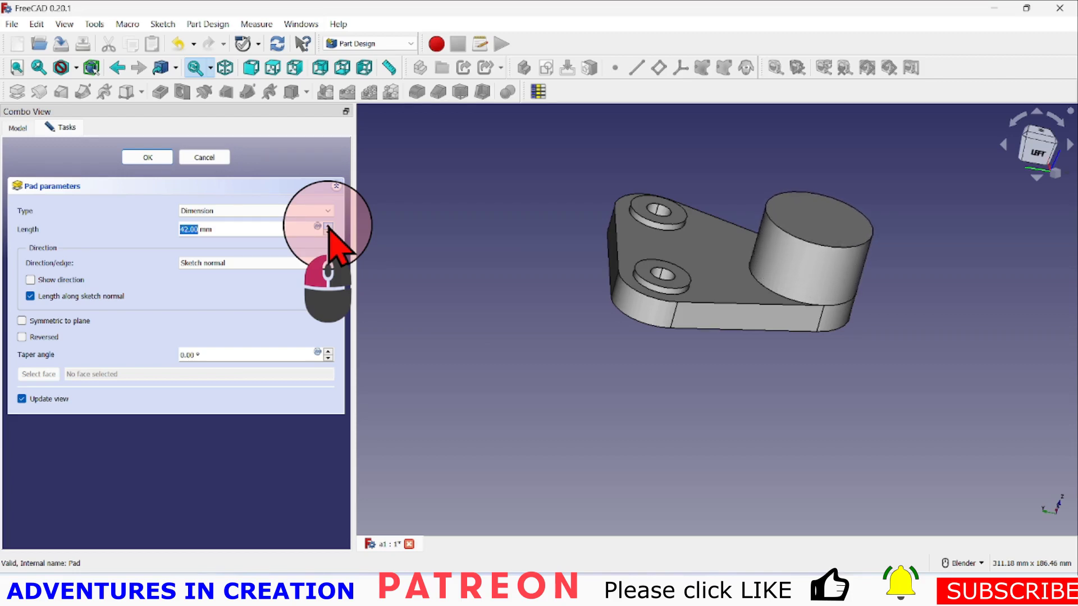
pyautogui.click(328, 226)
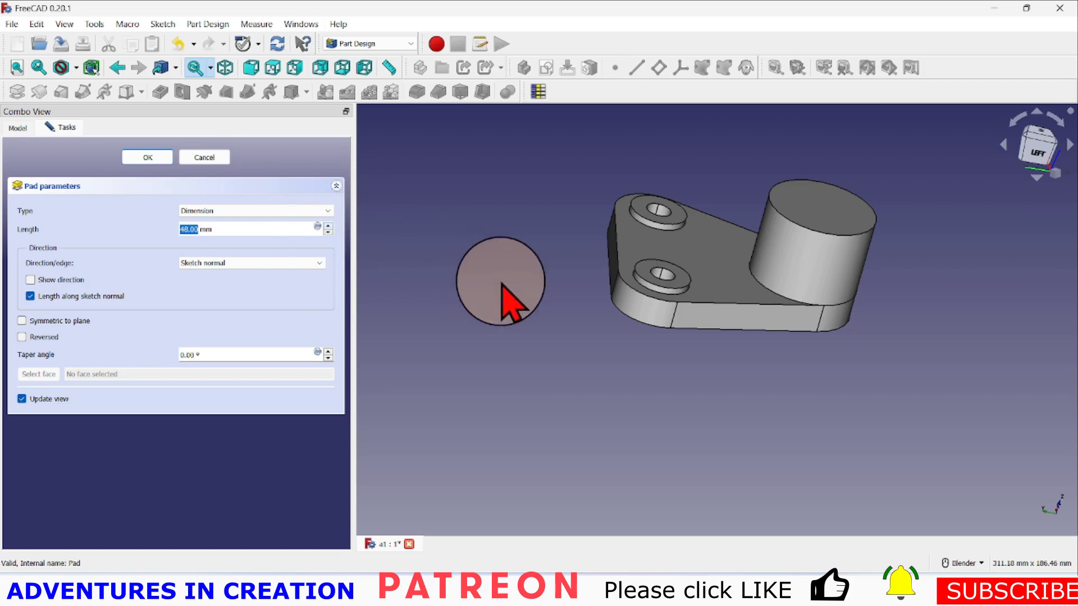
pyautogui.click(502, 283)
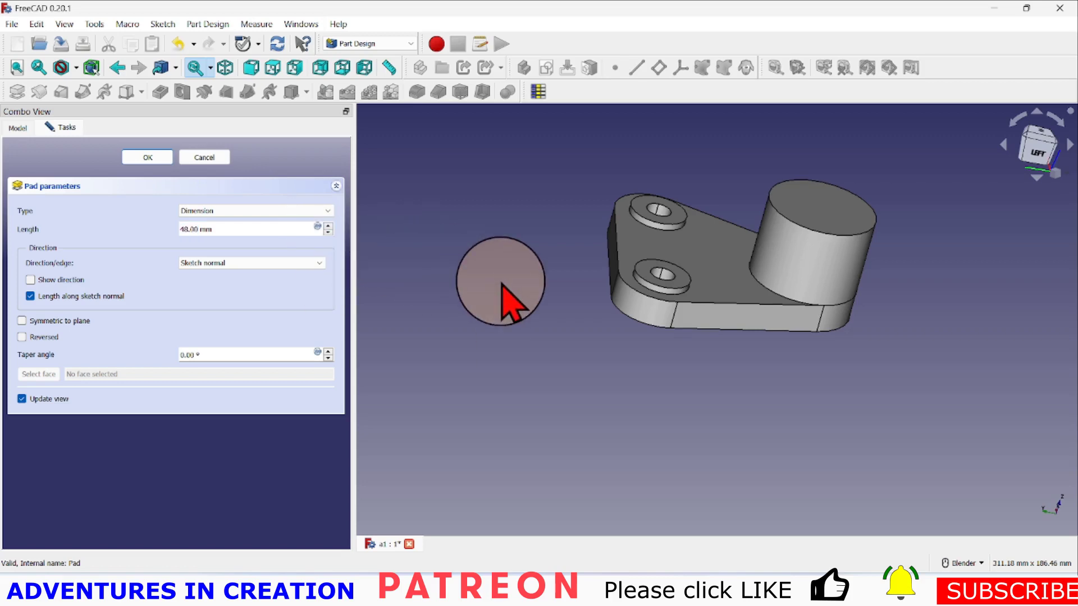
# - Confirm the 48 mm pad and open a new sketch on XY_Plane001
pyautogui.click(147, 157)
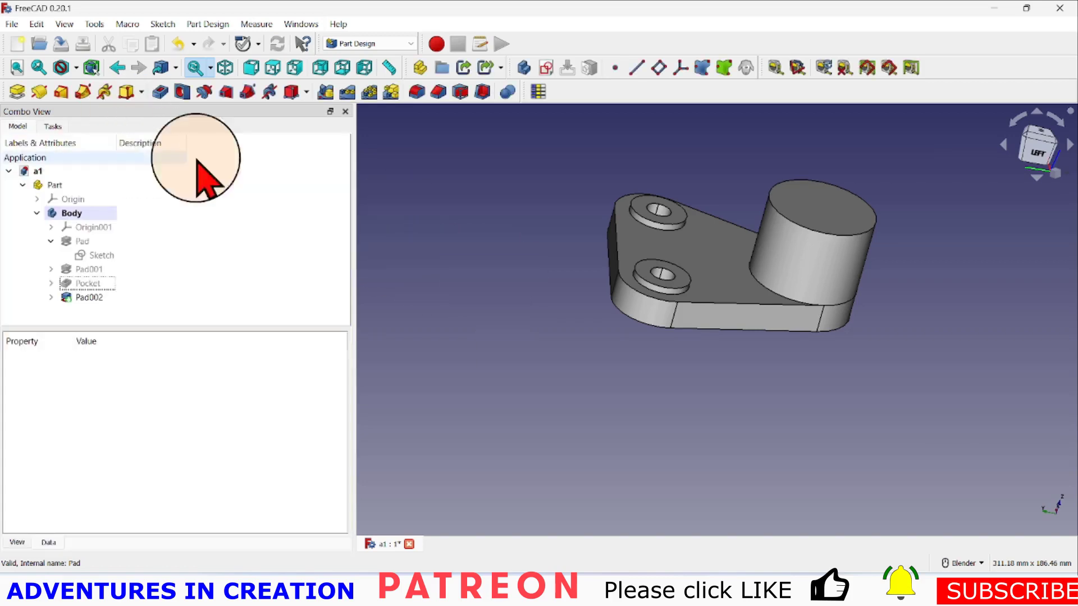
pyautogui.click(546, 67)
pyautogui.click(48, 213)
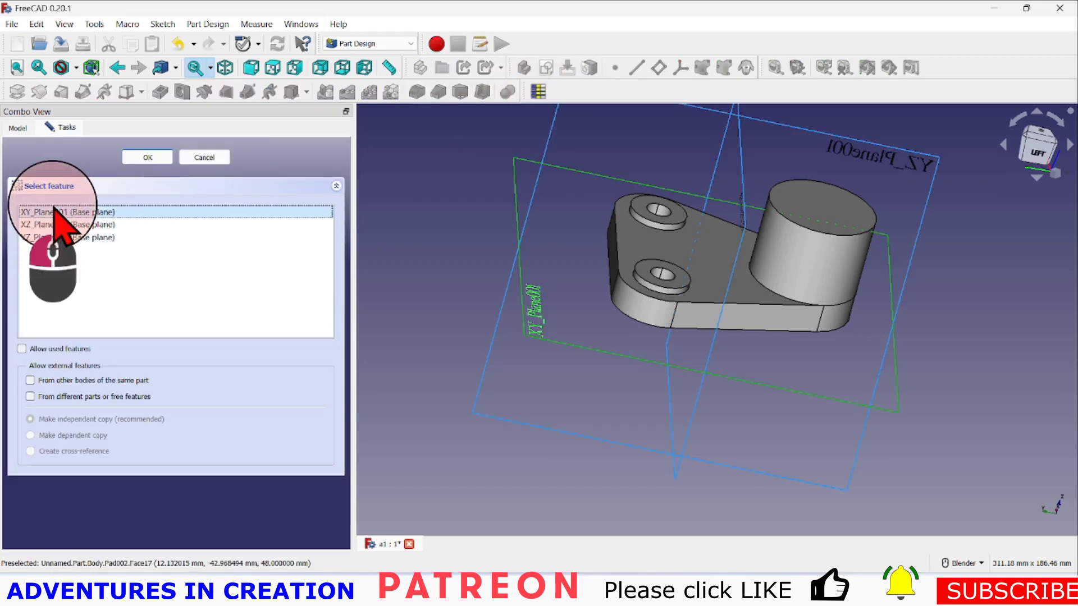
pyautogui.click(147, 158)
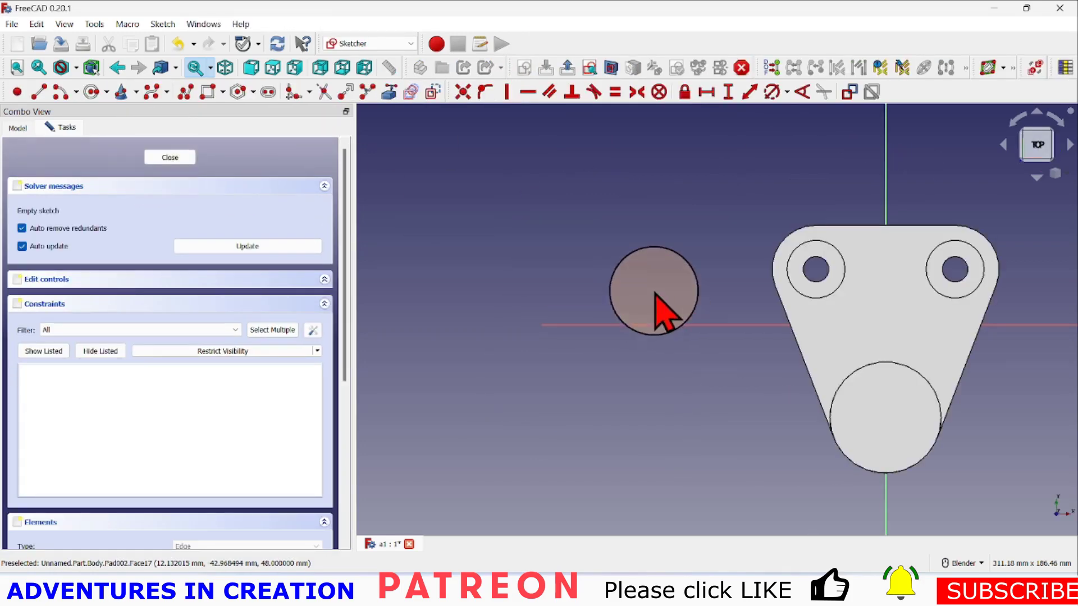
# - Reference the tall boss's circular edge and hide Pad002
pyautogui.click(393, 92)
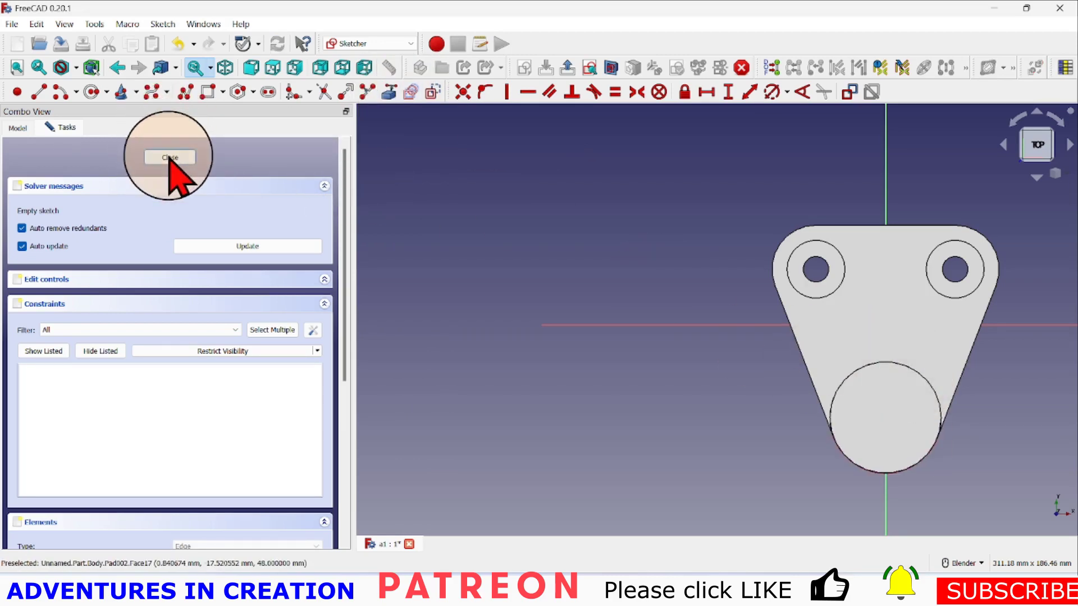
pyautogui.click(18, 128)
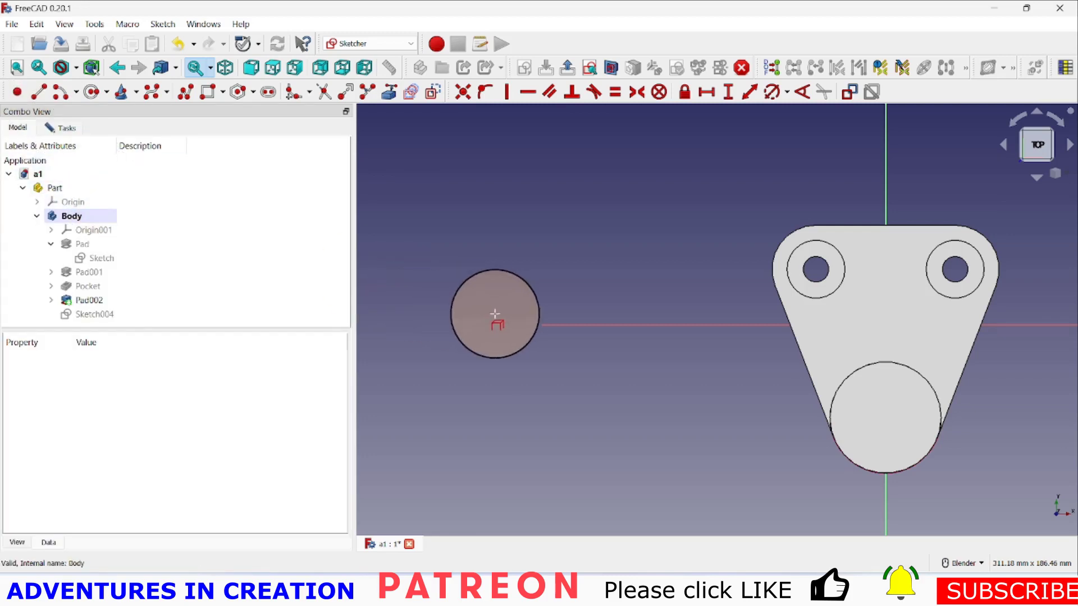
pyautogui.click(98, 305)
pyautogui.press('space')
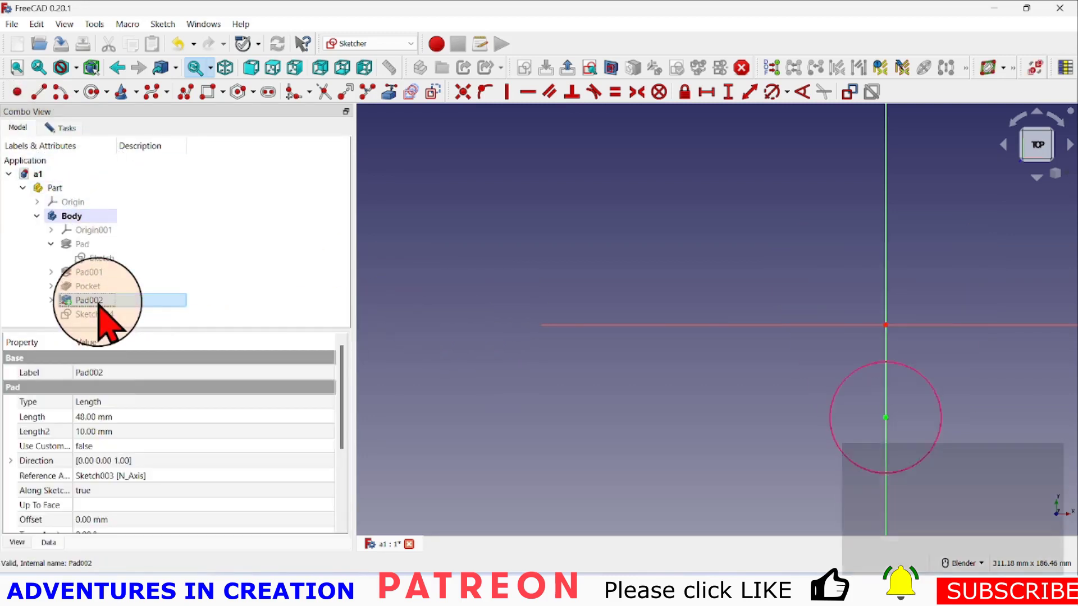
# - Draw a circle at the origin and give it a 28.52 mm diameter
pyautogui.click(16, 68)
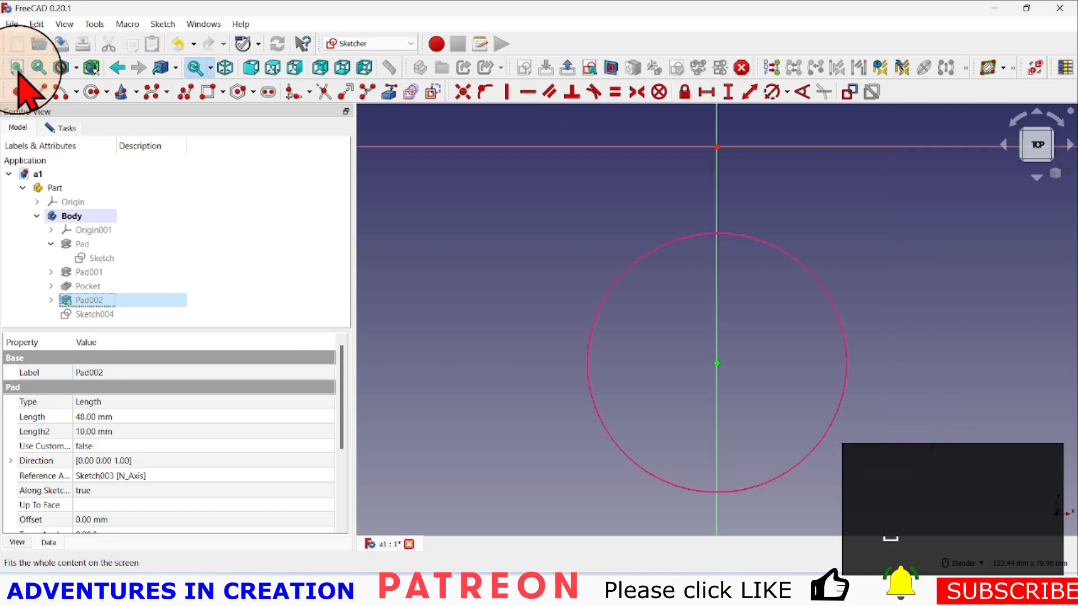
pyautogui.click(92, 93)
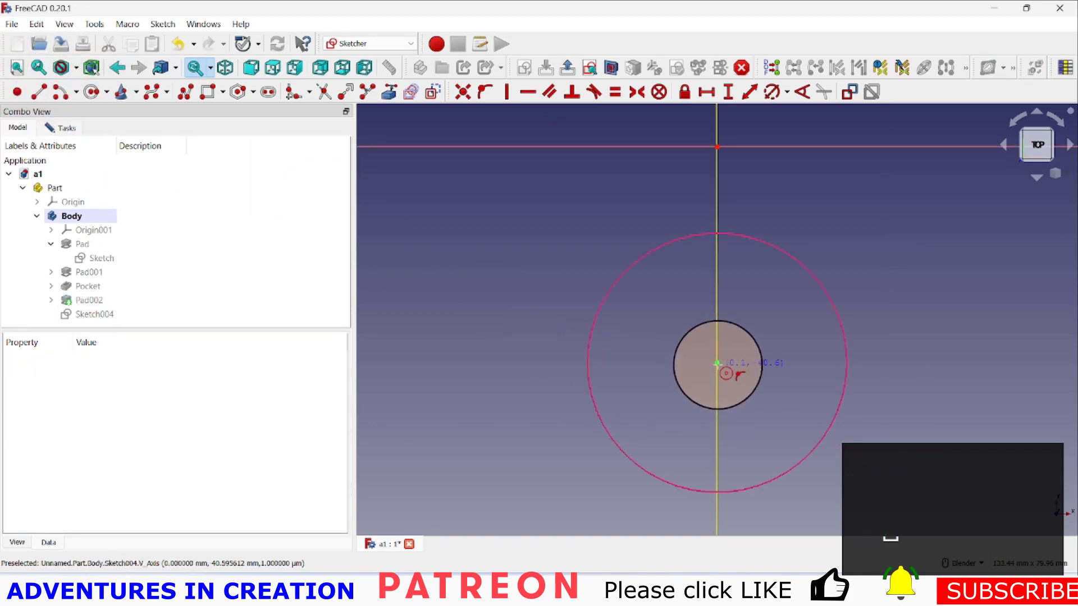
pyautogui.click(769, 414)
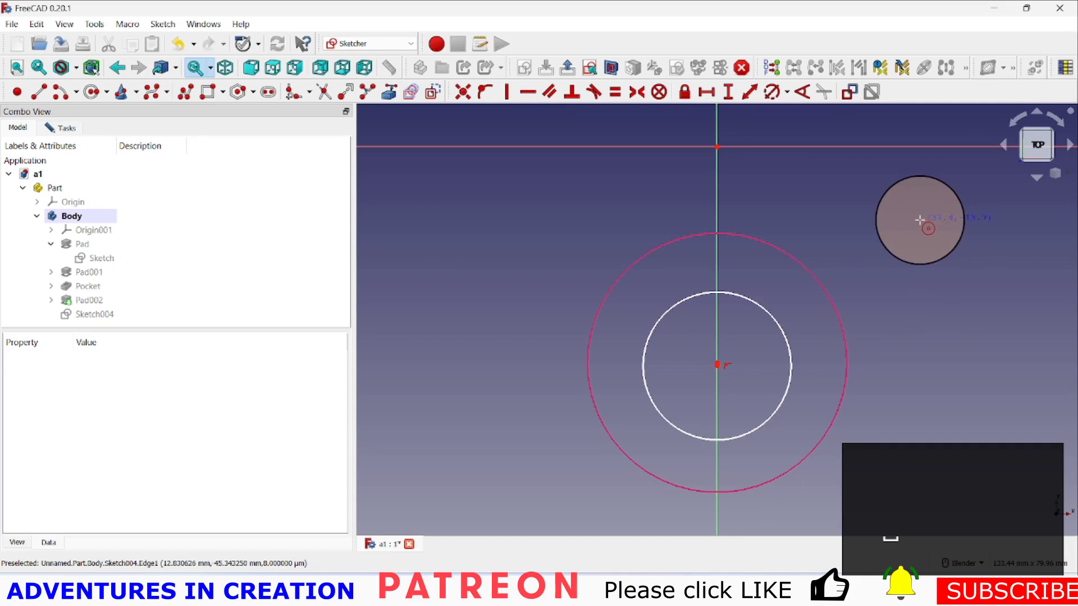
pyautogui.click(770, 94)
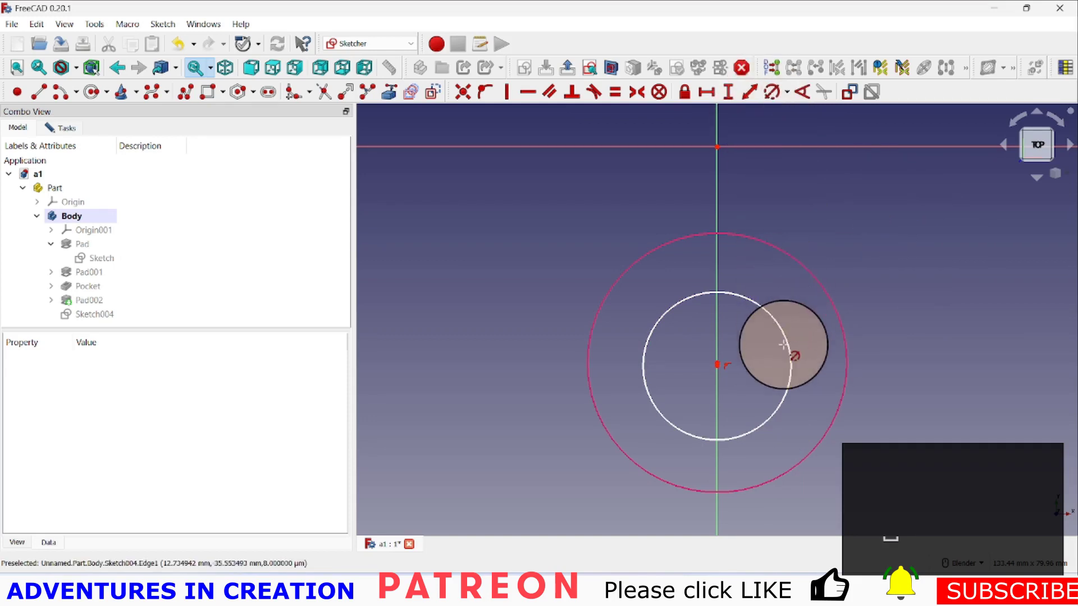
pyautogui.click(788, 349)
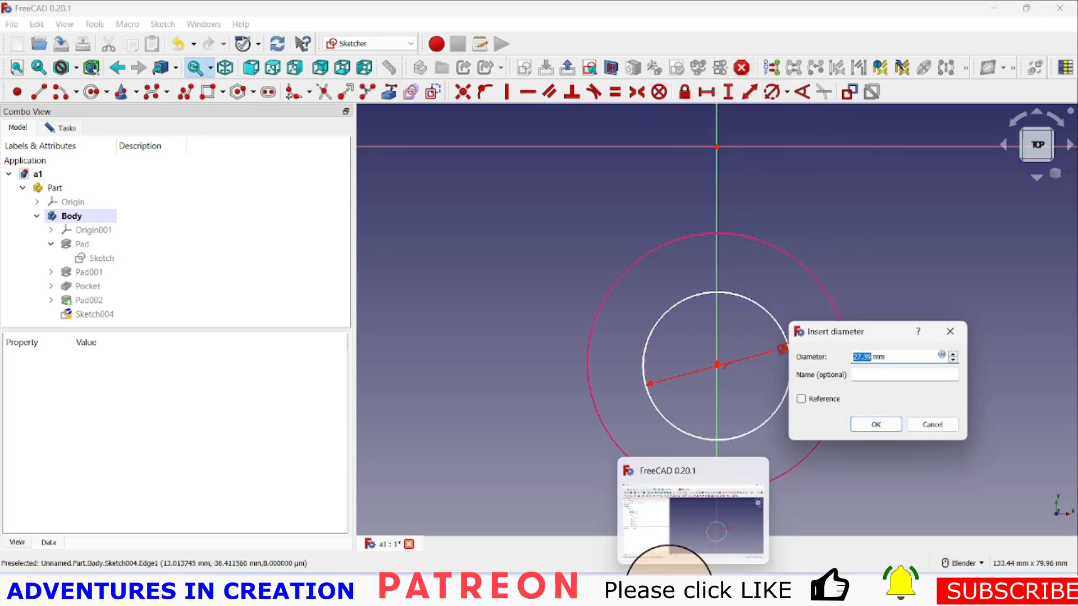
pyautogui.click(662, 594)
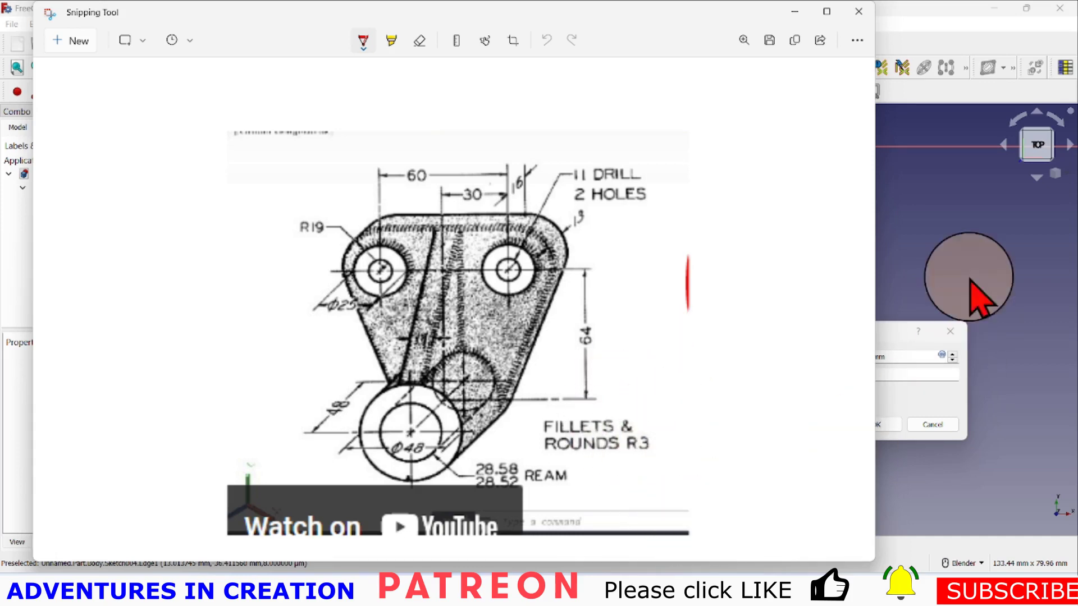
pyautogui.click(964, 233)
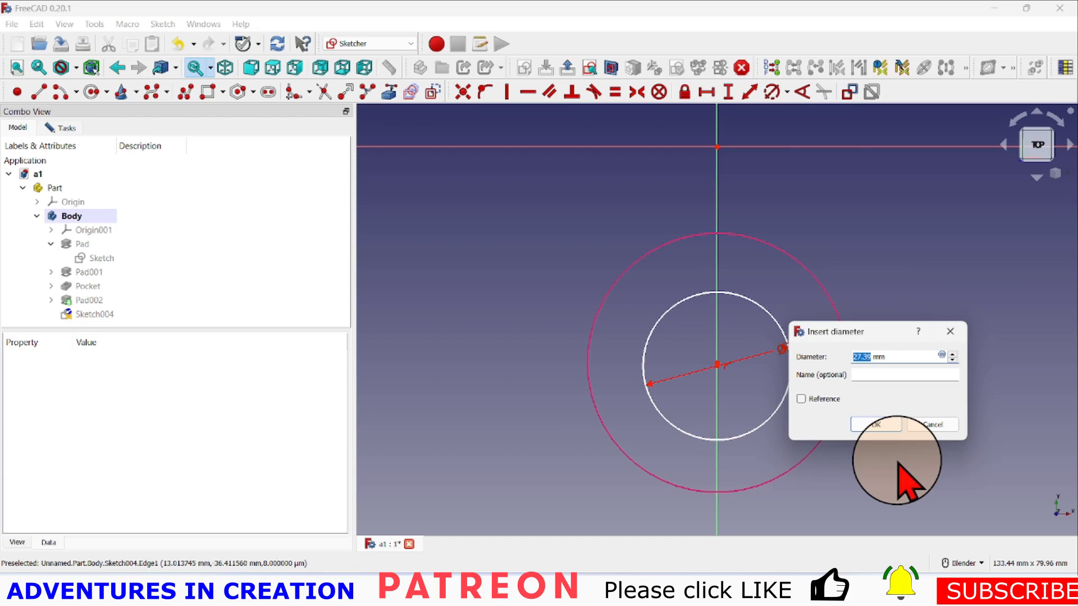
pyautogui.write('2')
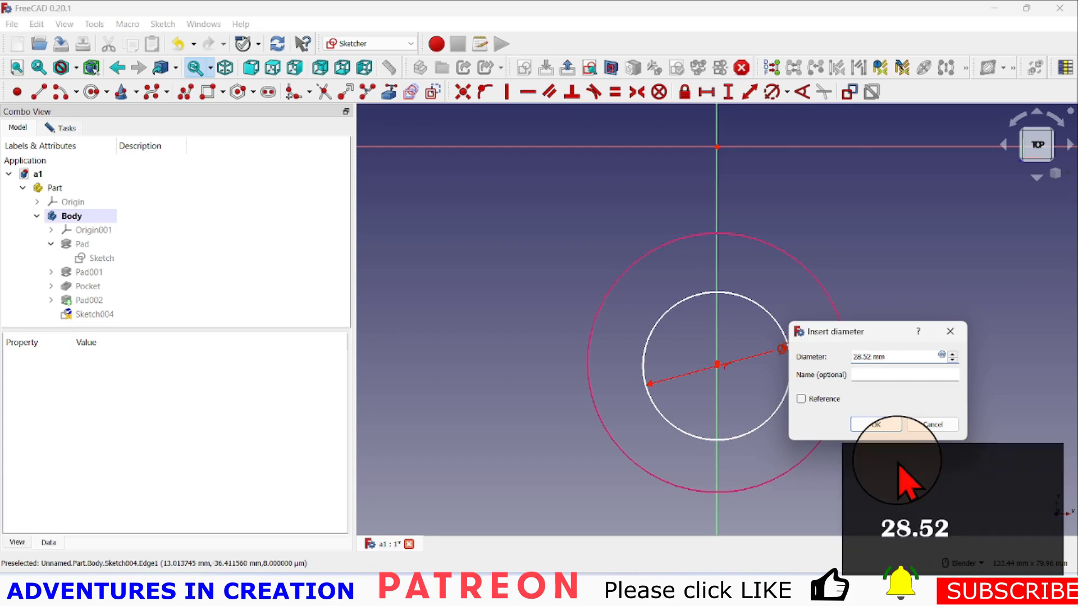
pyautogui.press('Return')
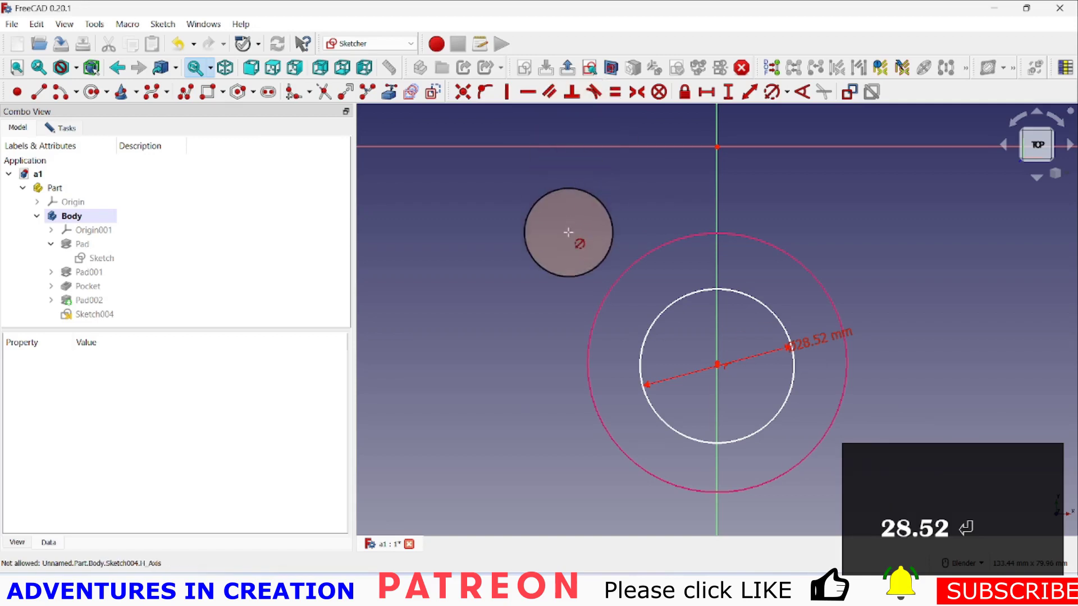
# - Make the circle's centre coincident with the origin and close the sketch
pyautogui.rightClick(542, 263)
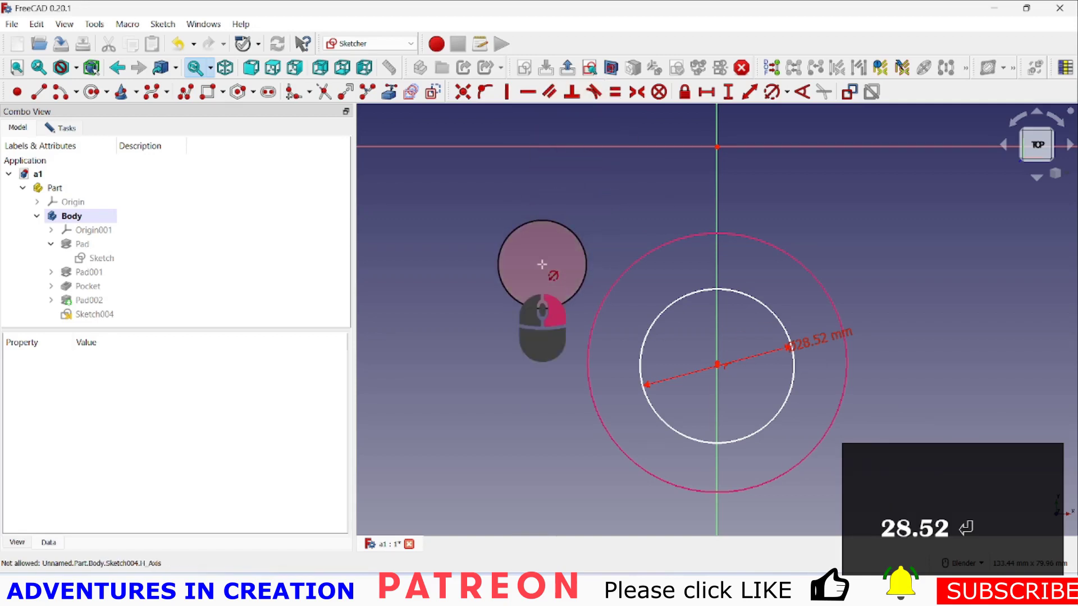
pyautogui.click(63, 128)
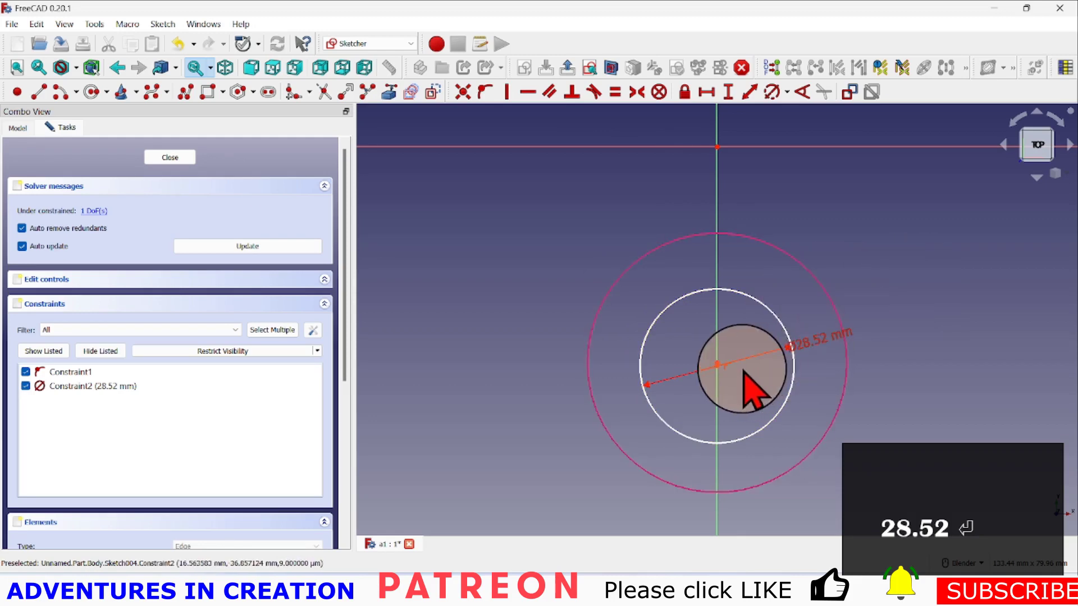
pyautogui.click(718, 364)
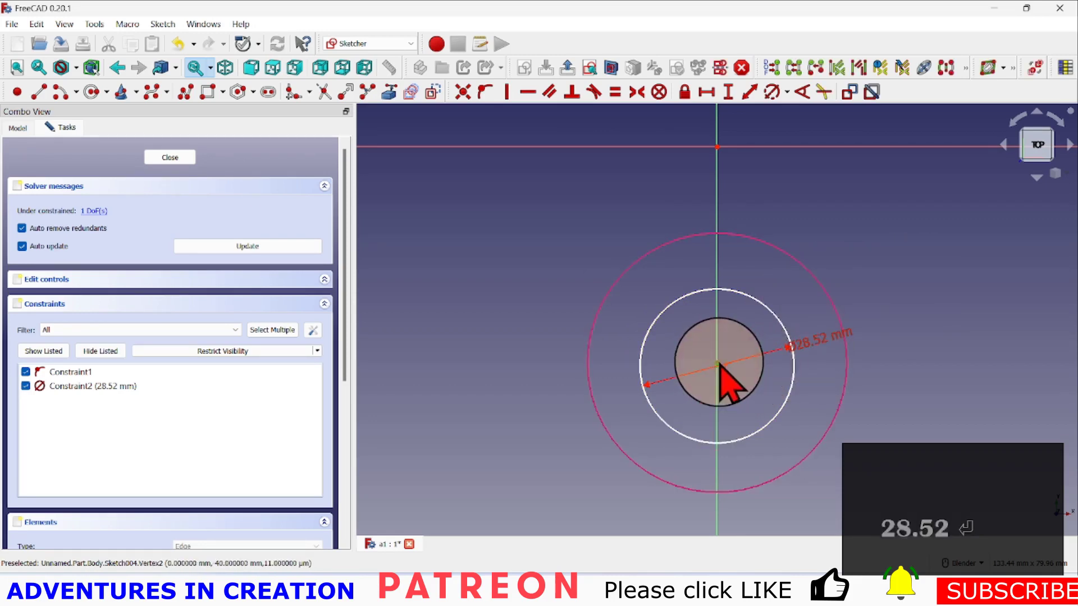
pyautogui.click(463, 92)
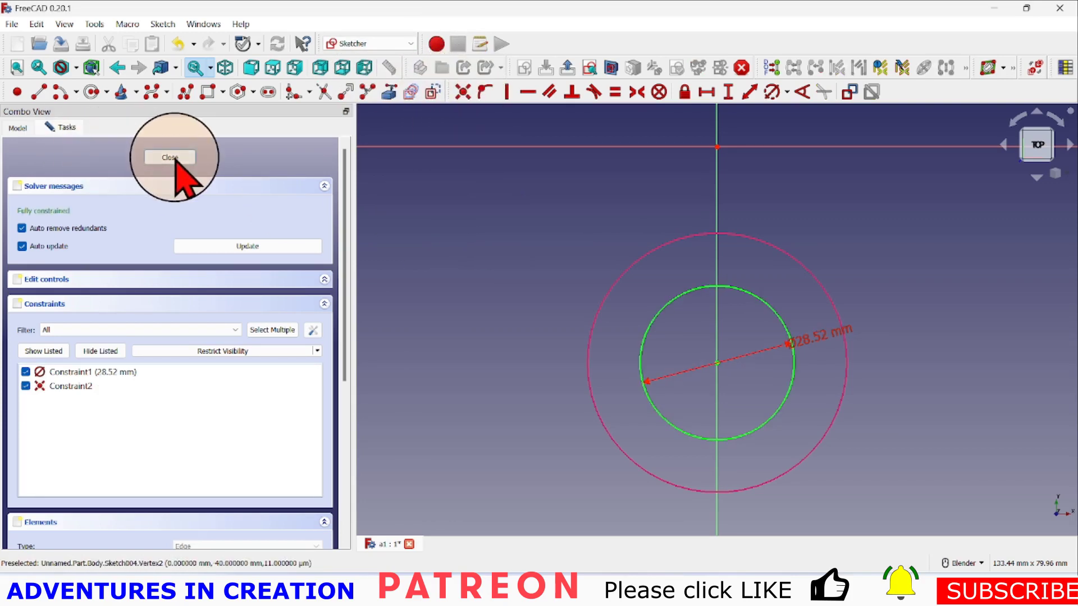
pyautogui.click(171, 158)
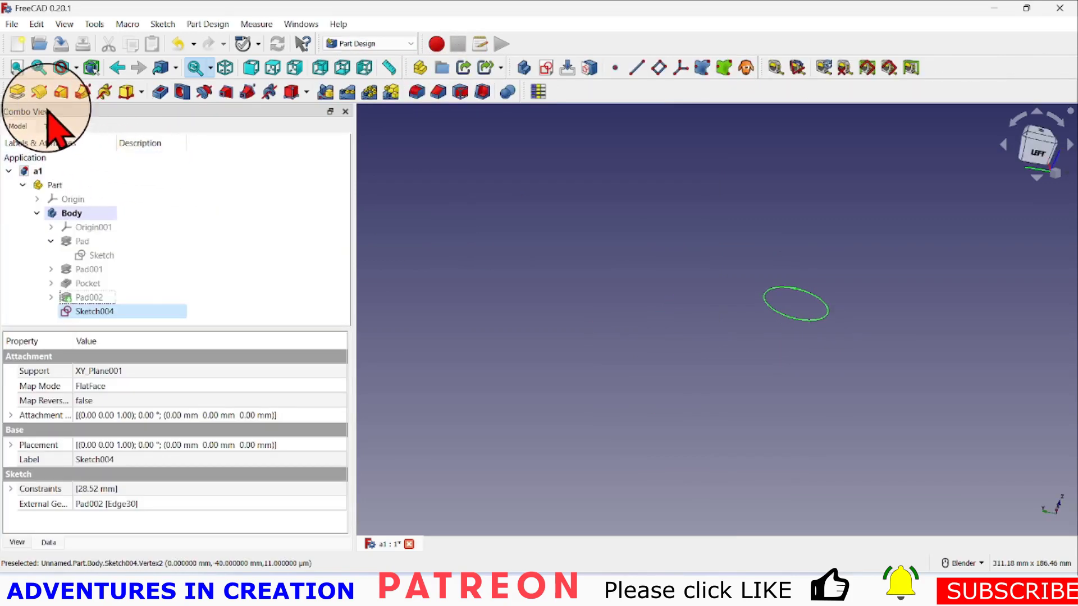
# - Pocket Sketch004 Through all, Reversed, boring the 28.52 mm hole through the tall cylinder
pyautogui.click(161, 92)
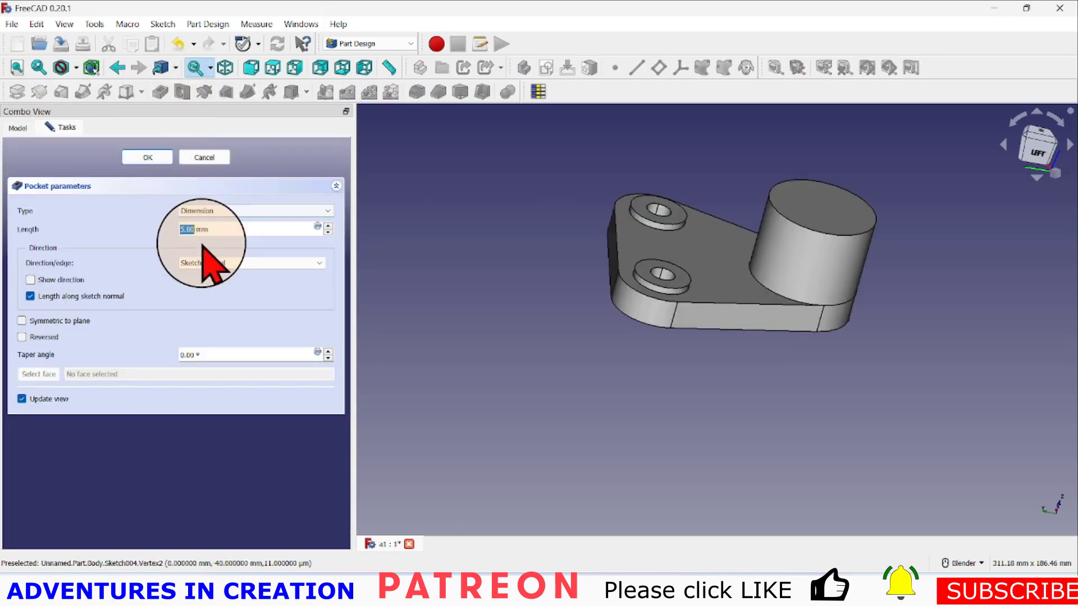
pyautogui.click(209, 213)
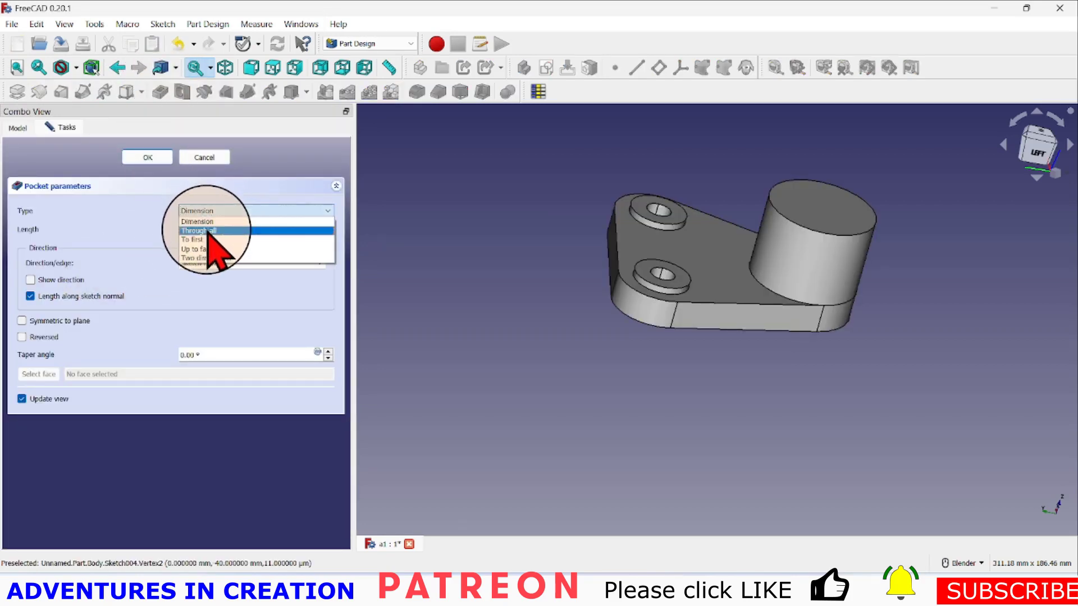
pyautogui.click(215, 224)
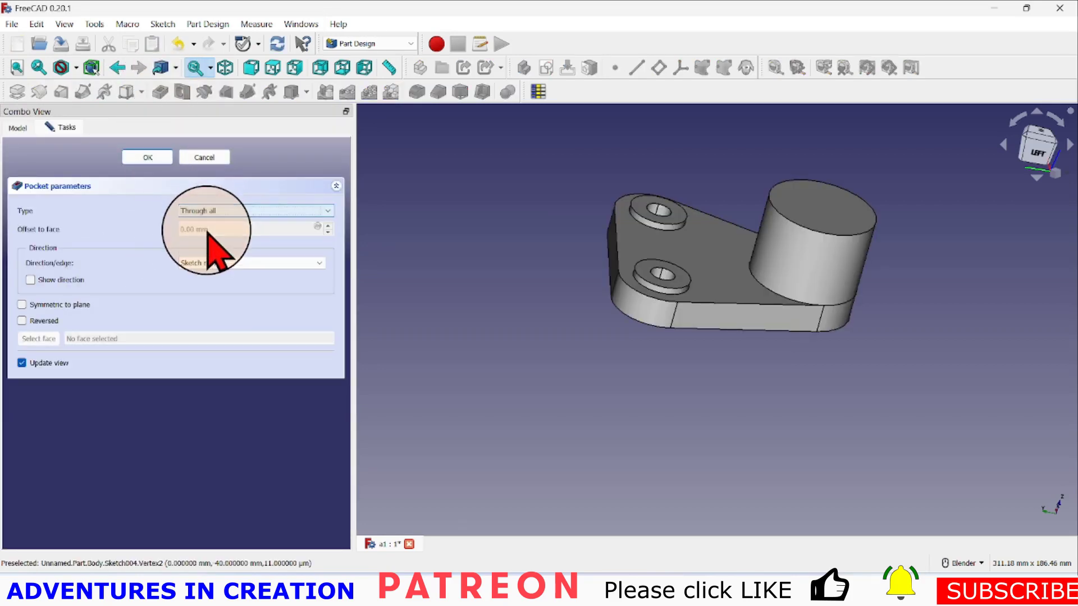
pyautogui.click(22, 321)
pyautogui.click(149, 158)
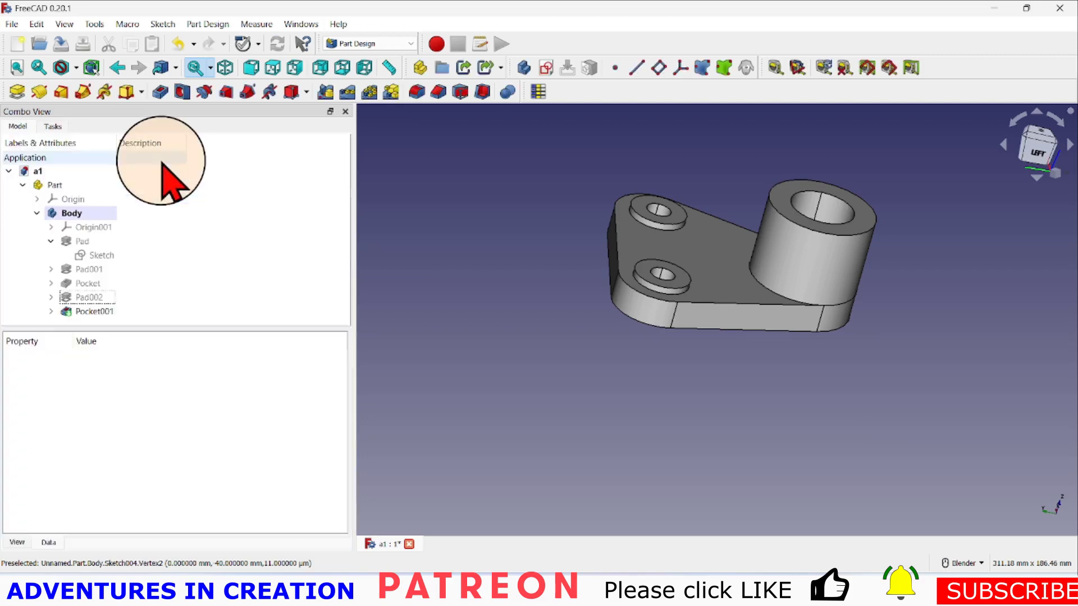
pyautogui.scroll(-3, 629, 343)
pyautogui.moveTo(628, 343); pyautogui.dragTo(736, 261, button='middle')
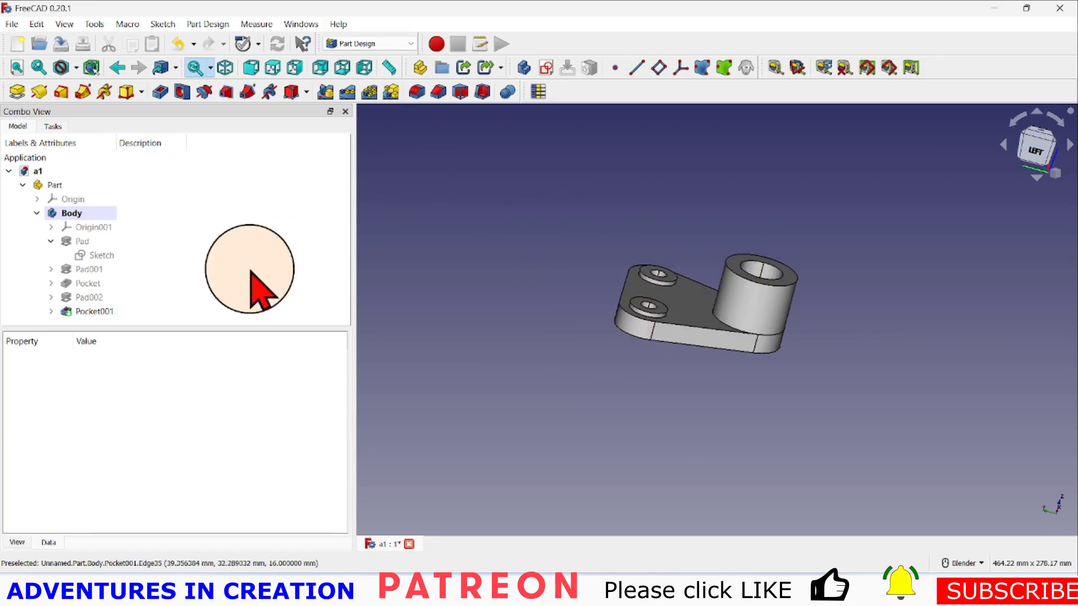
# - Create a new sketch, Sketch005, on the YZ plane
pyautogui.click(546, 68)
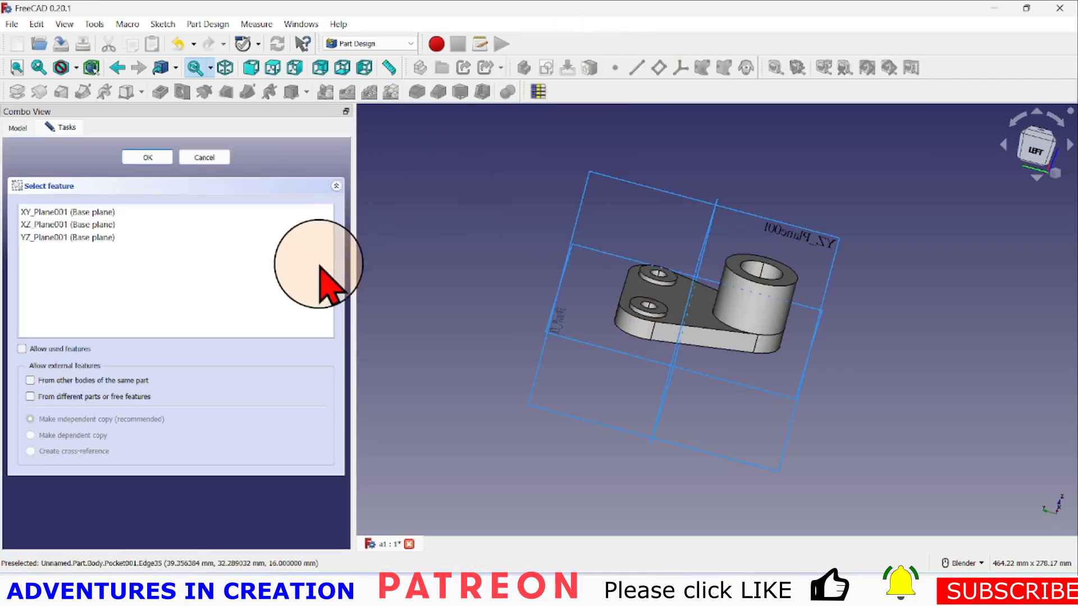
pyautogui.moveTo(481, 410); pyautogui.dragTo(575, 378, button='middle')
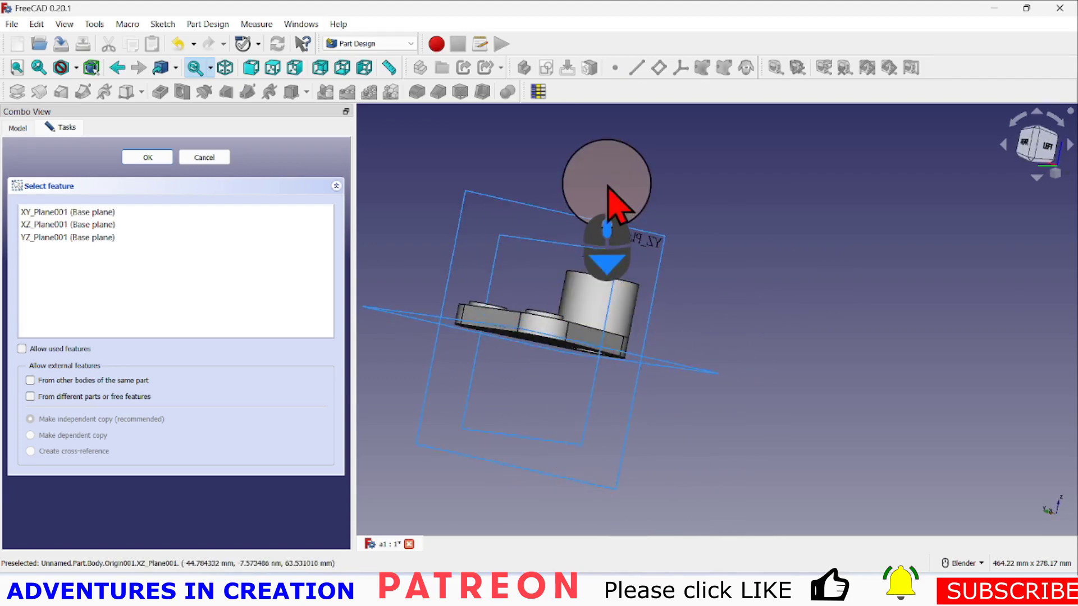
pyautogui.click(598, 239)
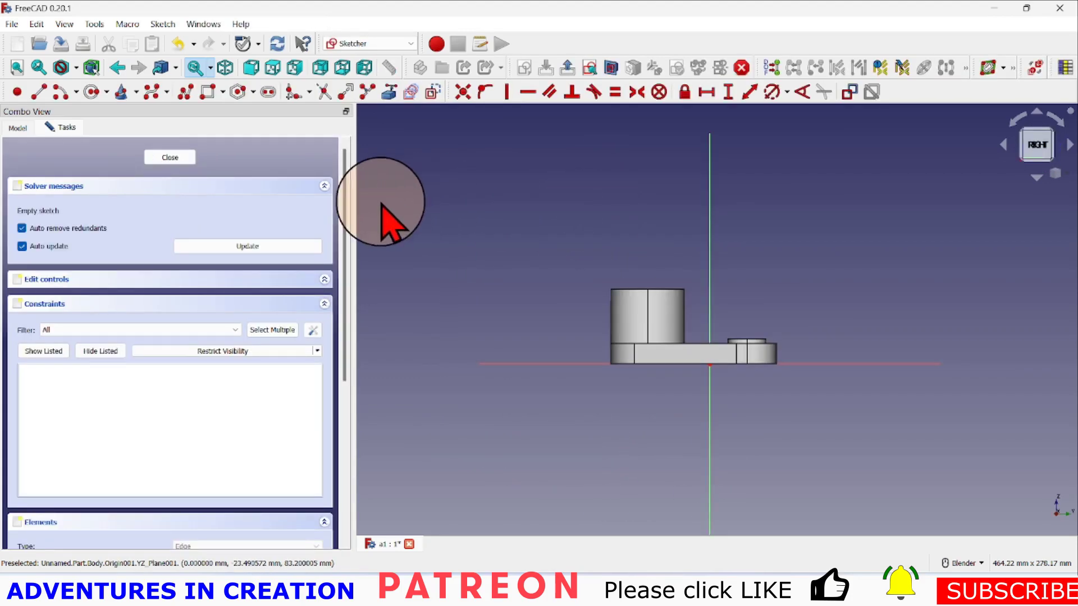
pyautogui.scroll(2, 781, 422)
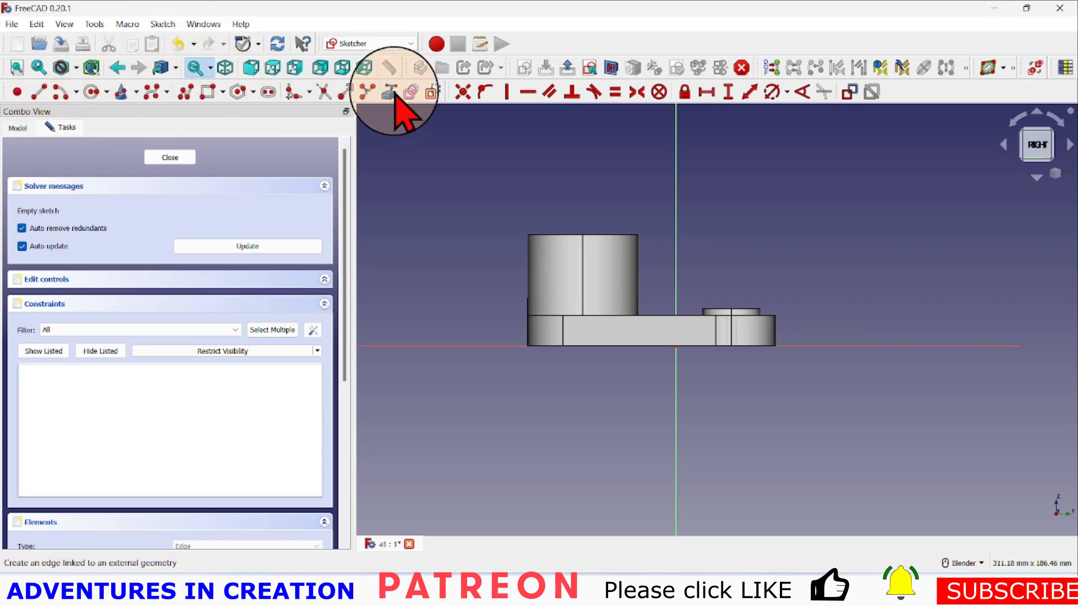
# - Bring in the cylinder's top circular edge and the plate's far right edge as external geometry
pyautogui.click(411, 92)
pyautogui.click(615, 232)
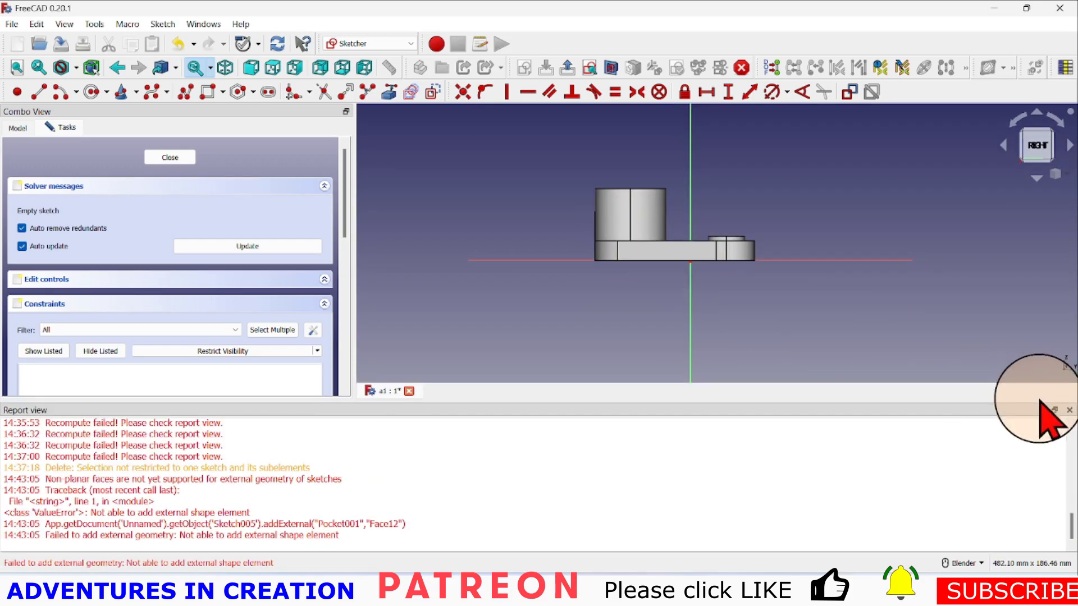
pyautogui.click(1069, 410)
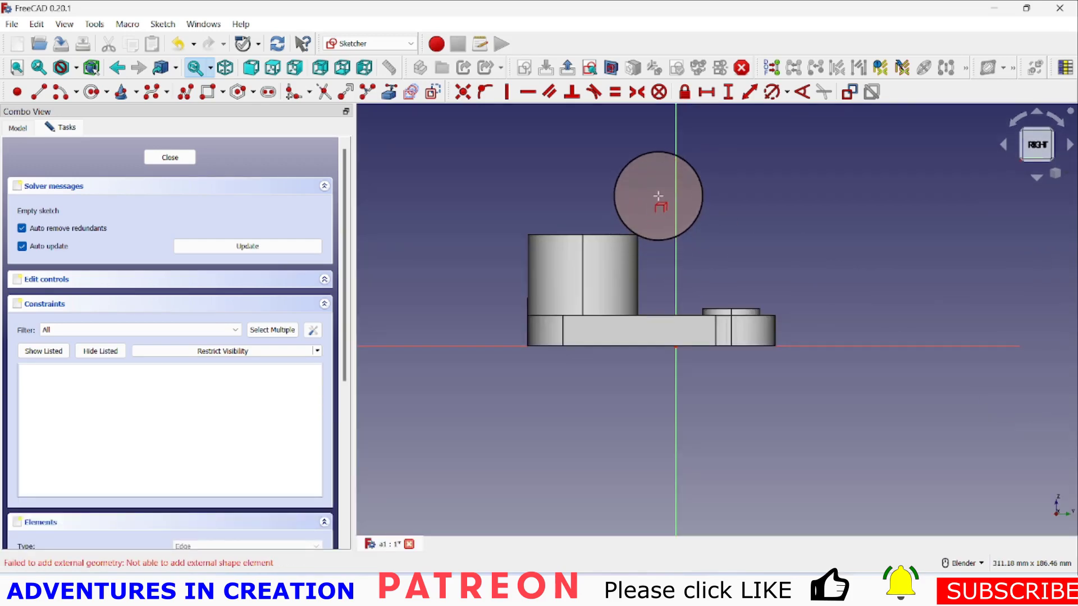
pyautogui.moveTo(654, 194); pyautogui.dragTo(652, 241, button='middle')
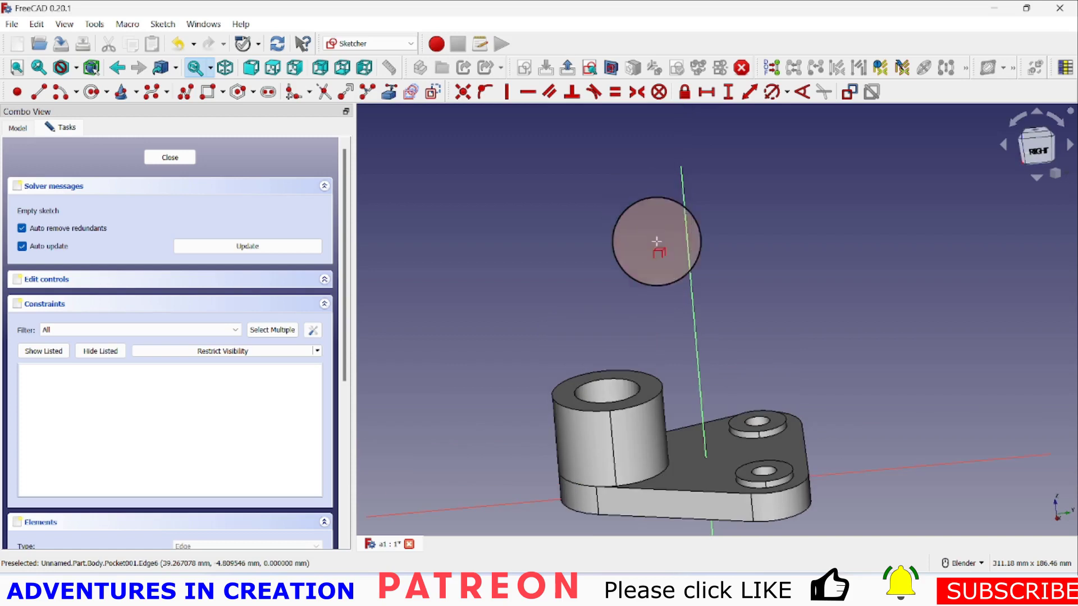
pyautogui.click(656, 395)
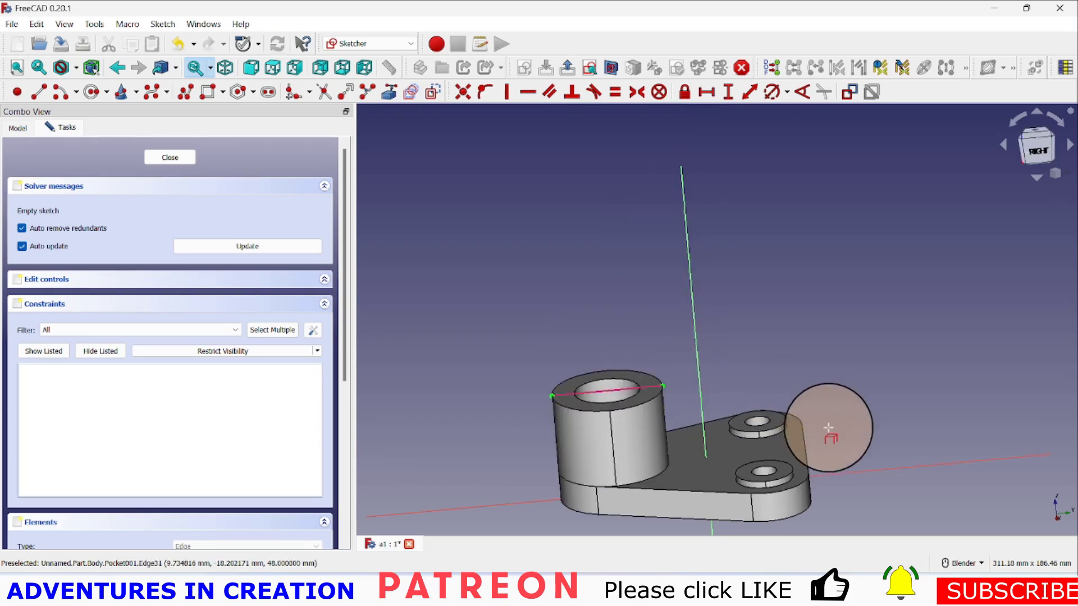
pyautogui.click(807, 447)
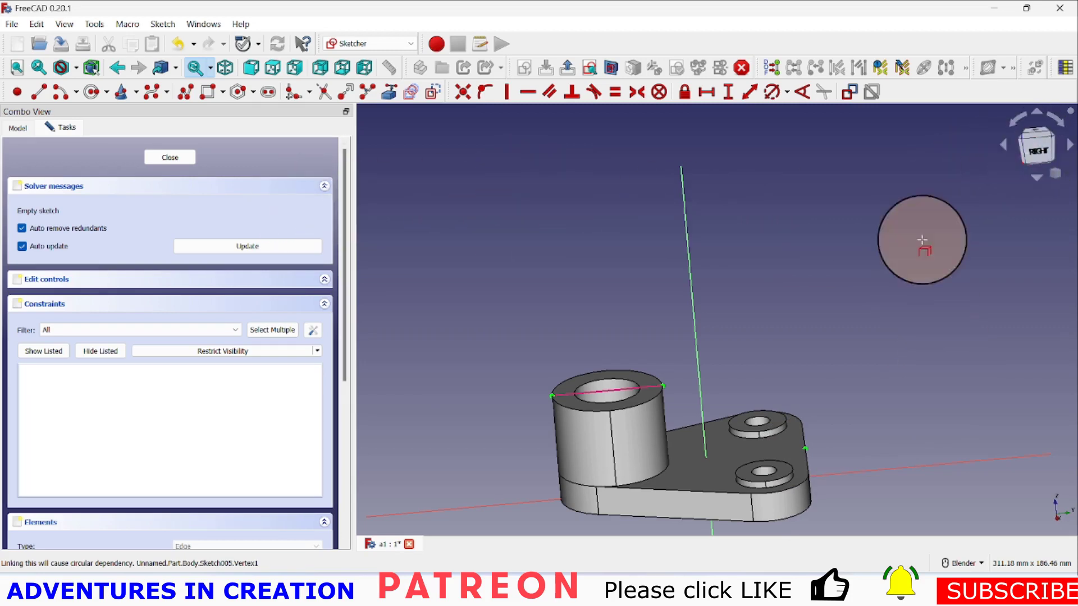
pyautogui.click(1038, 147)
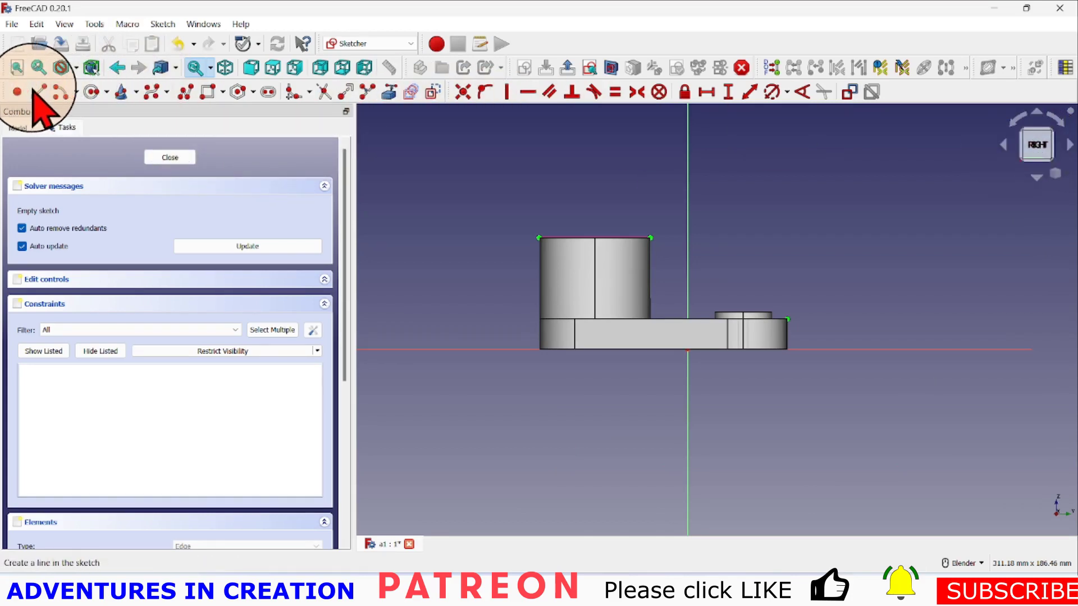
# - Draw the rib polyline from the cylinder's top edge to the plate vertex and the plate's right end
pyautogui.click(184, 94)
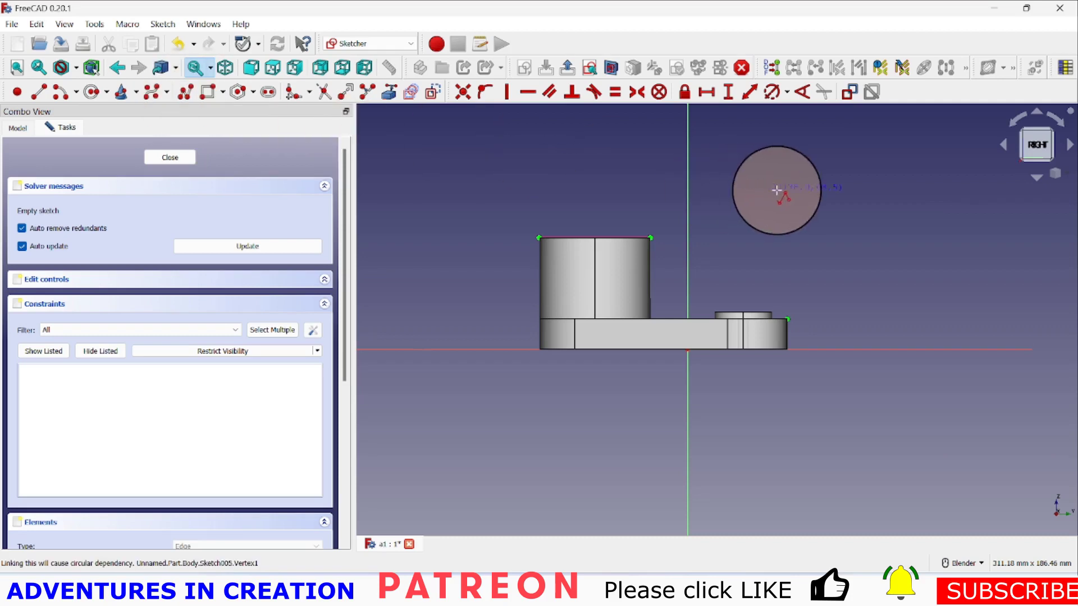
pyautogui.click(788, 319)
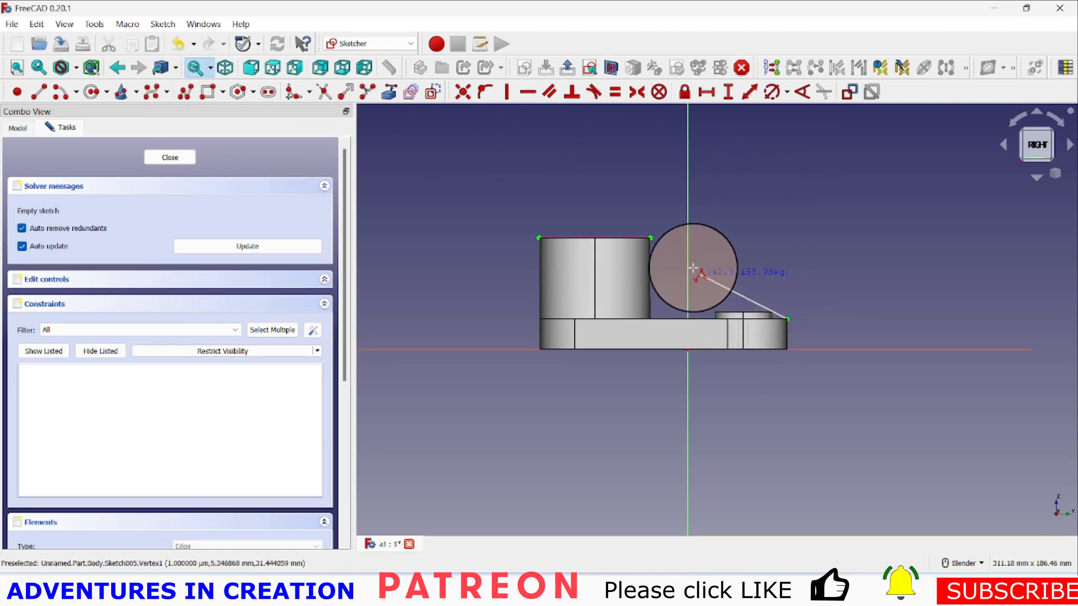
pyautogui.click(651, 238)
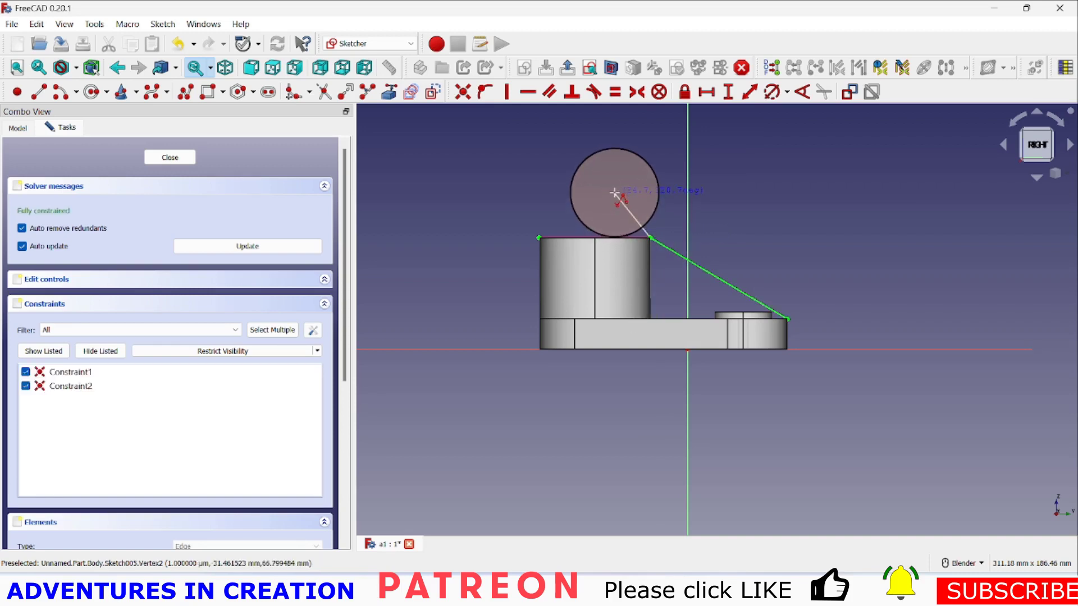
pyautogui.moveTo(615, 193); pyautogui.dragTo(639, 245, button='middle')
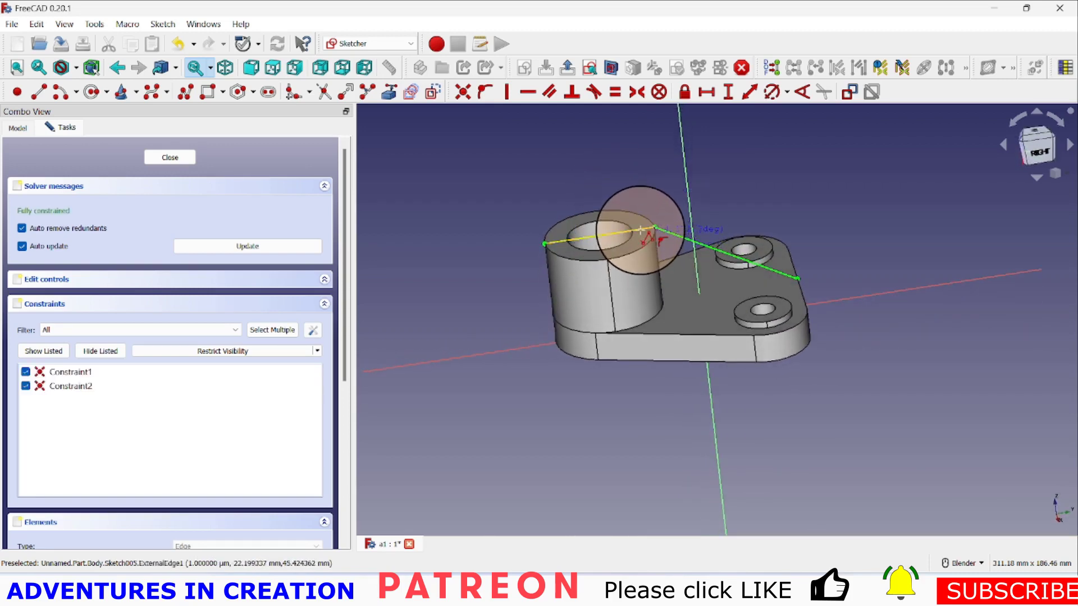
pyautogui.click(640, 229)
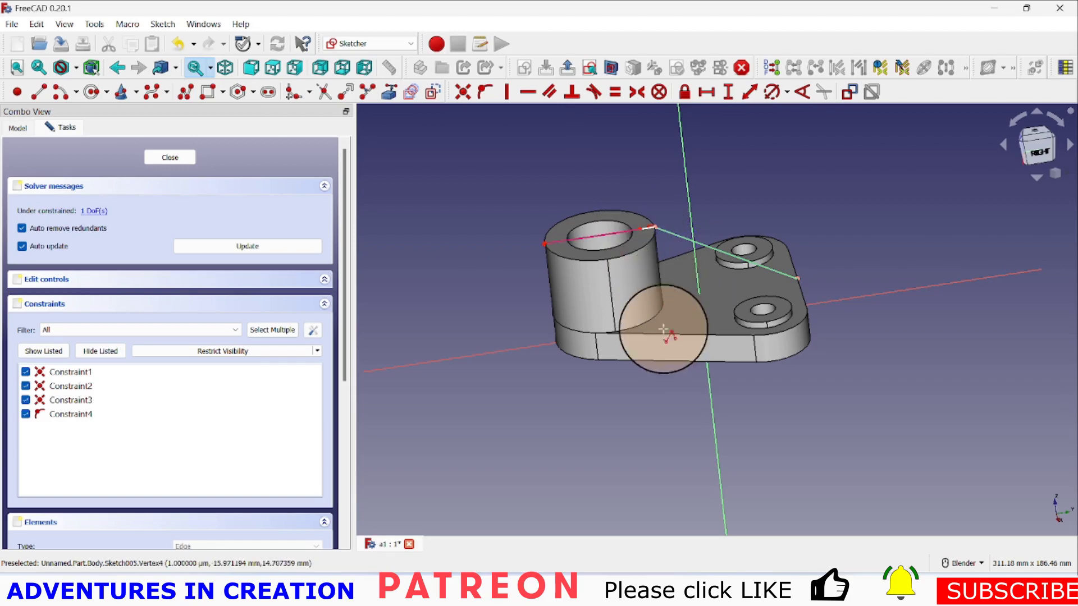
pyautogui.moveTo(641, 407); pyautogui.dragTo(660, 328, button='middle')
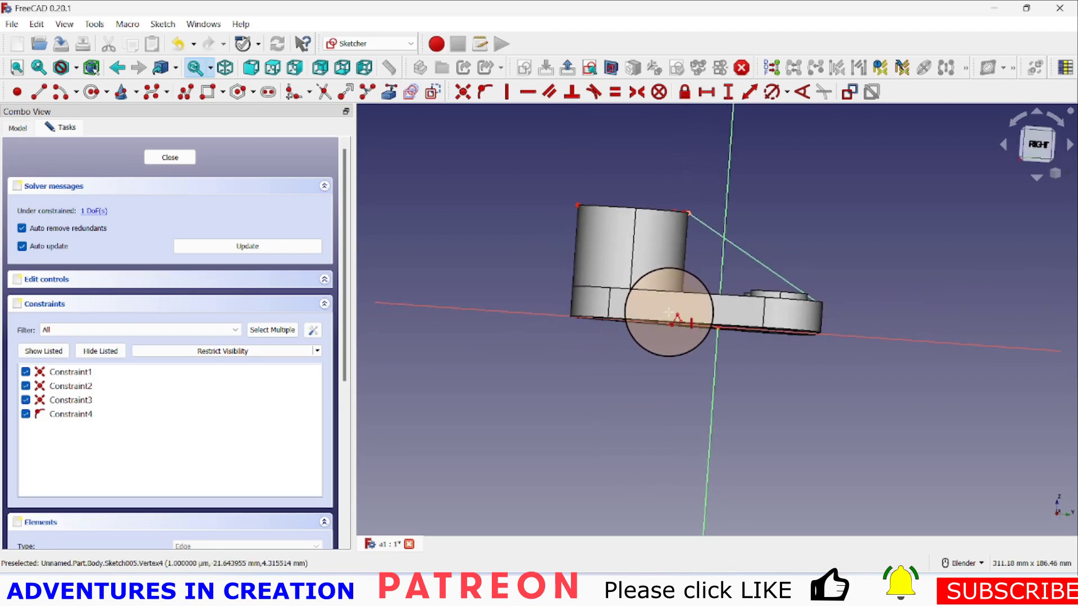
pyautogui.click(670, 313)
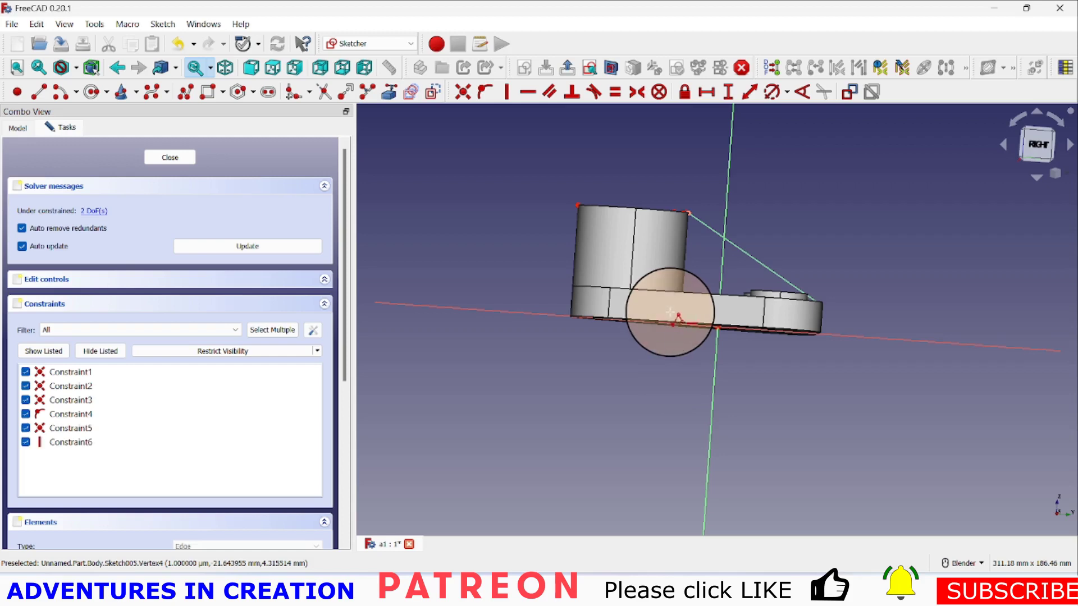
pyautogui.click(807, 319)
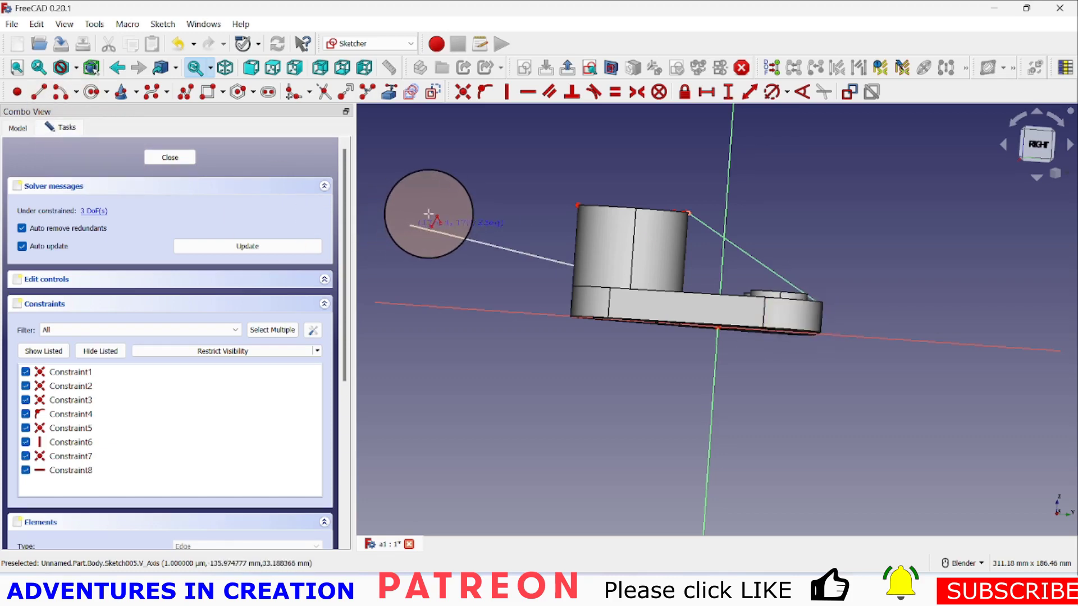
pyautogui.rightClick(429, 217)
# - Hide Pocket001 so only the sketch is visible
pyautogui.click(21, 129)
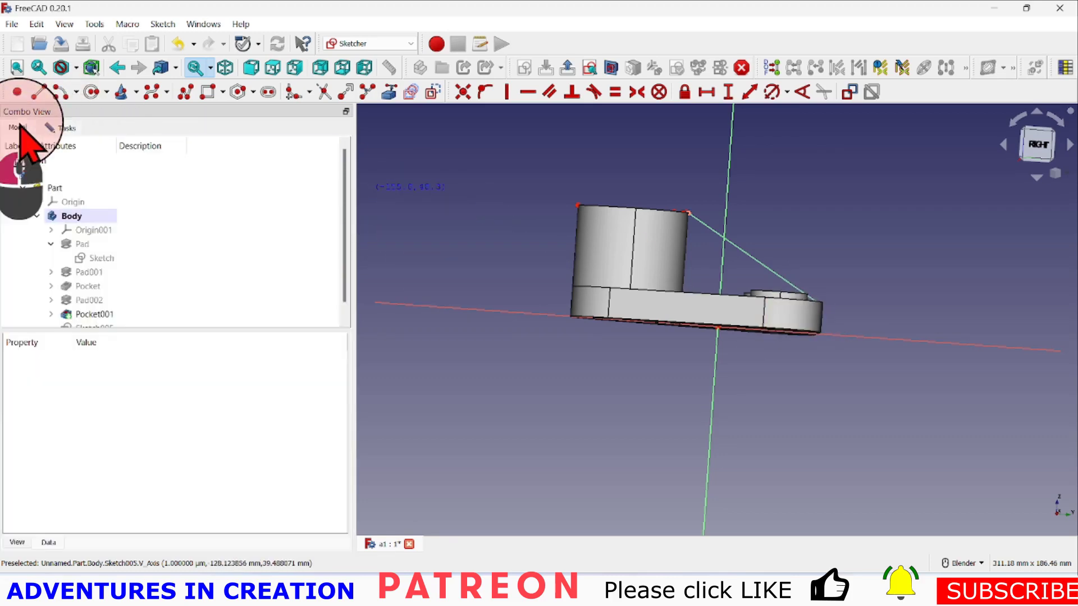
pyautogui.click(121, 315)
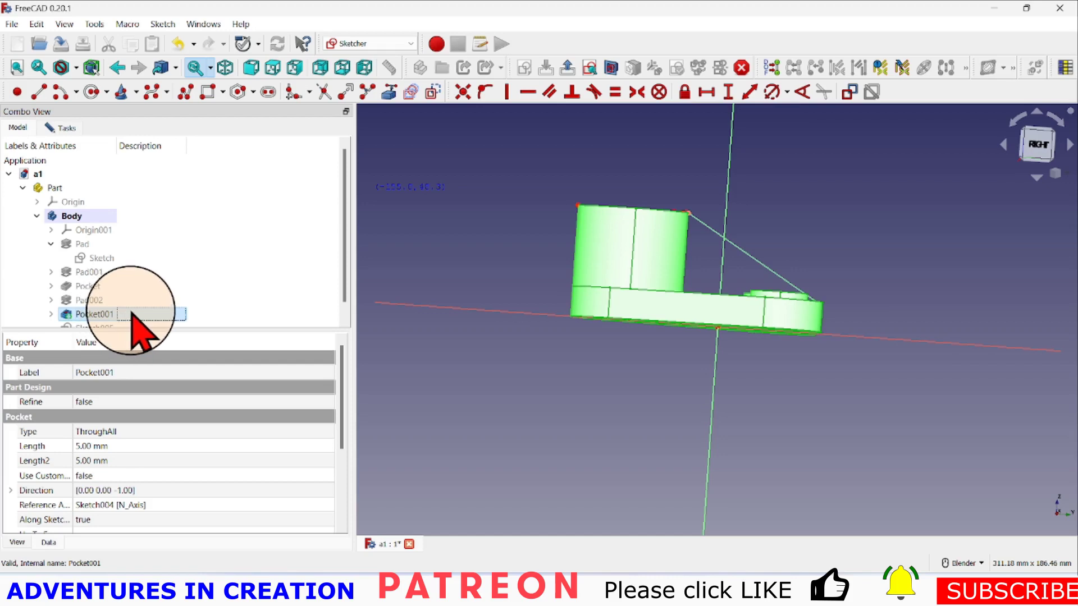
pyautogui.press('space')
pyautogui.scroll(4, 807, 245)
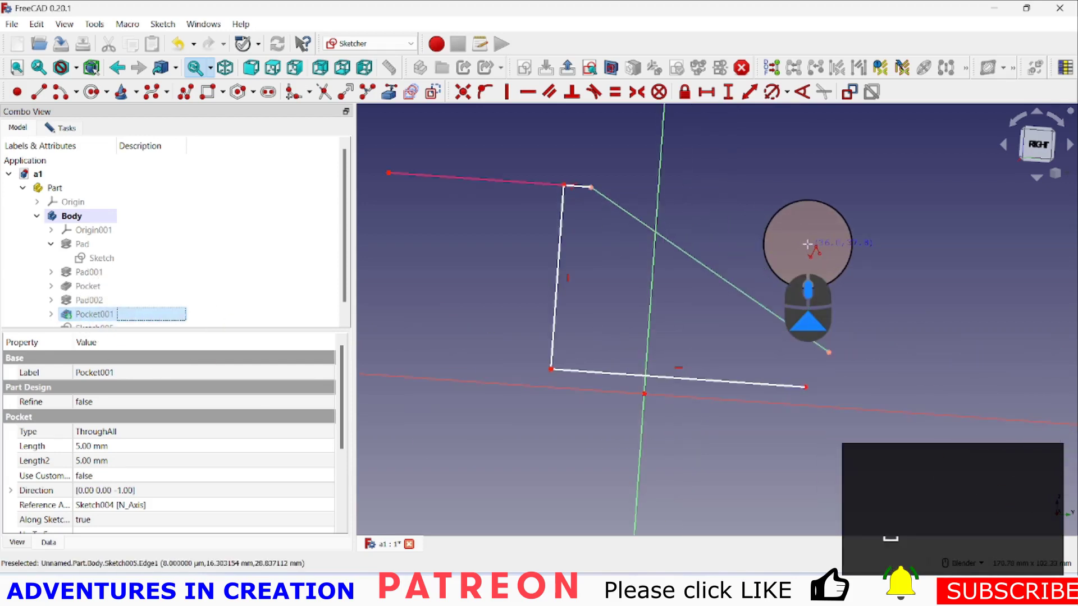
pyautogui.click(43, 115)
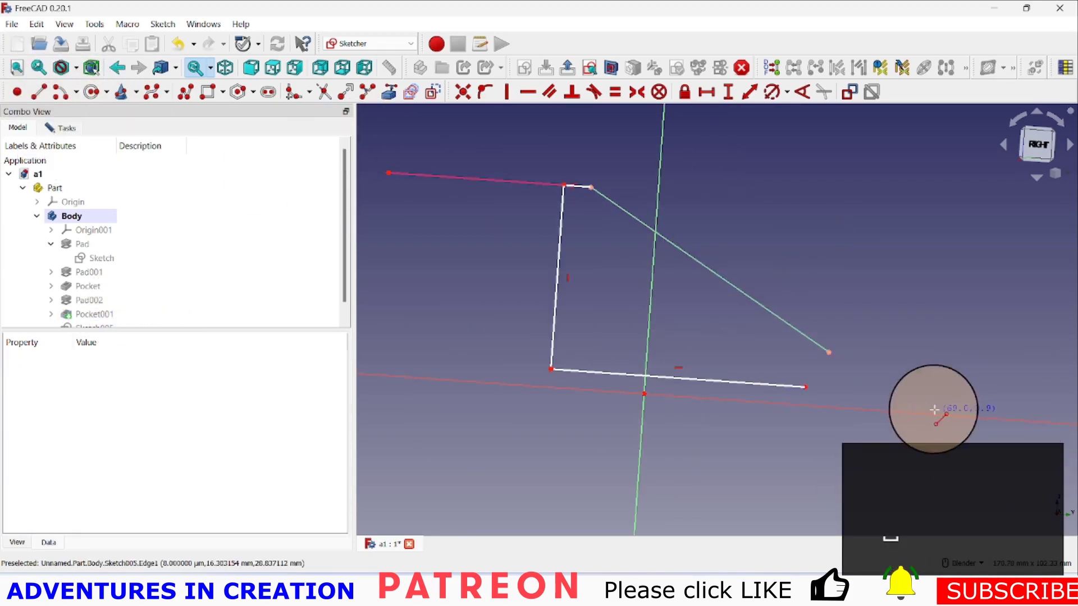
# - Add a short vertical line at the diagonal's end and join its bottom to the bottom line
pyautogui.click(829, 353)
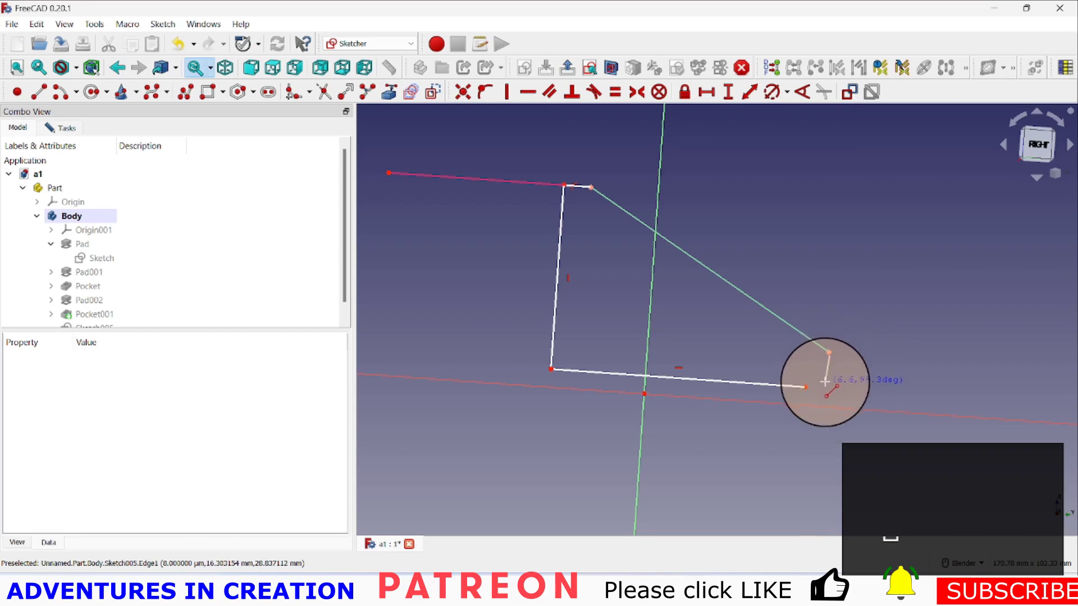
pyautogui.click(827, 386)
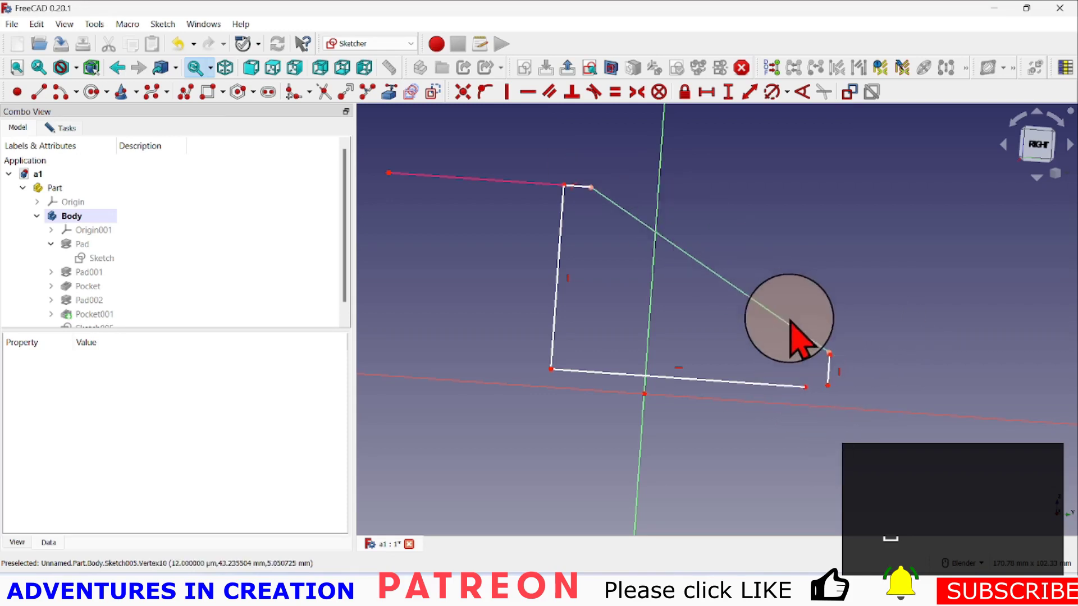
pyautogui.click(826, 386)
pyautogui.click(805, 387)
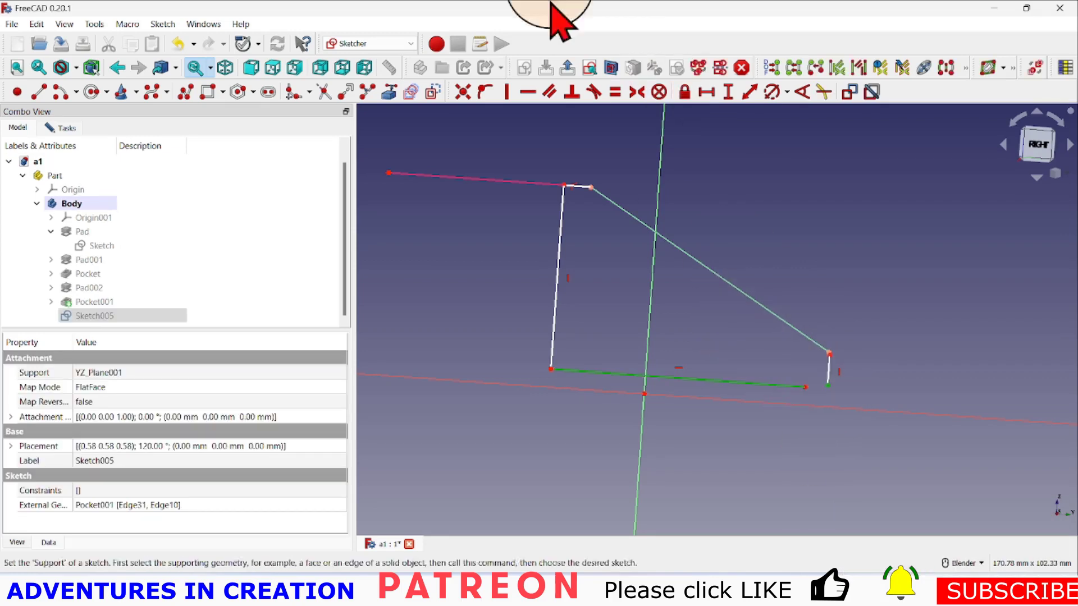
pyautogui.click(462, 92)
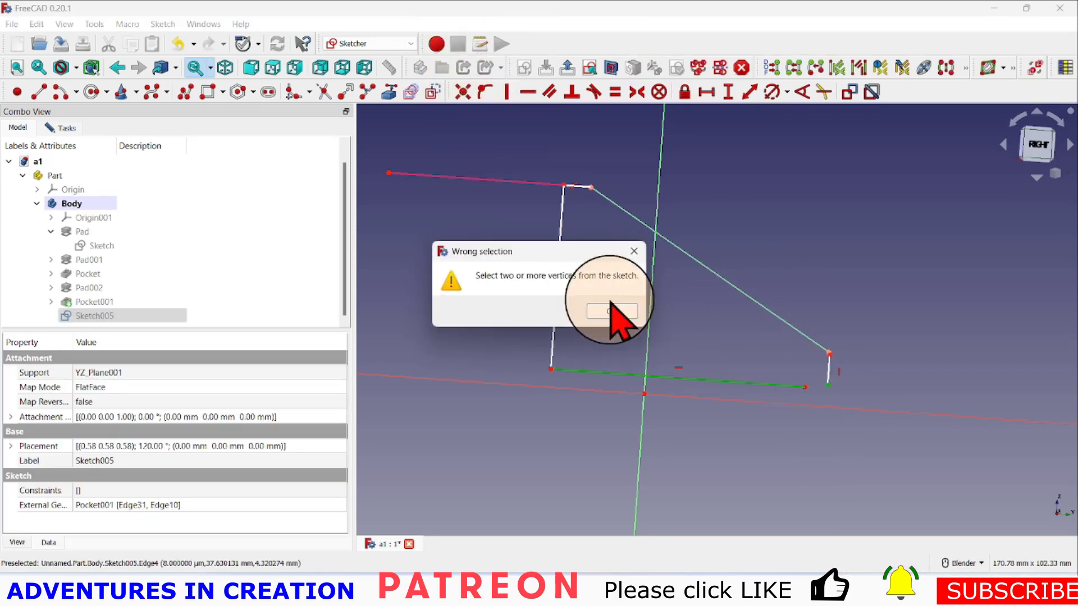
pyautogui.click(612, 312)
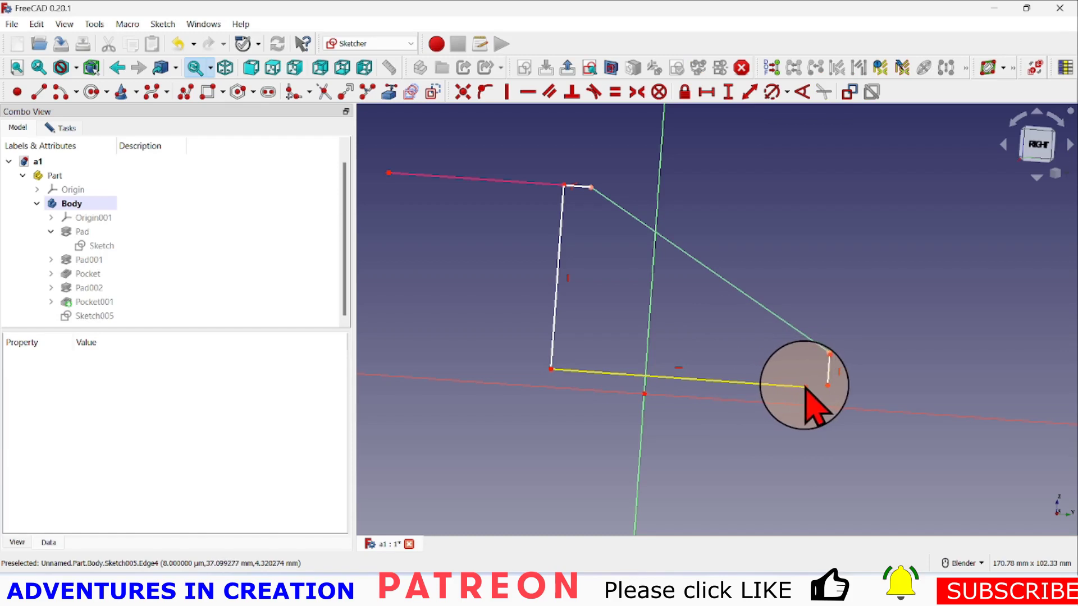
pyautogui.click(807, 387)
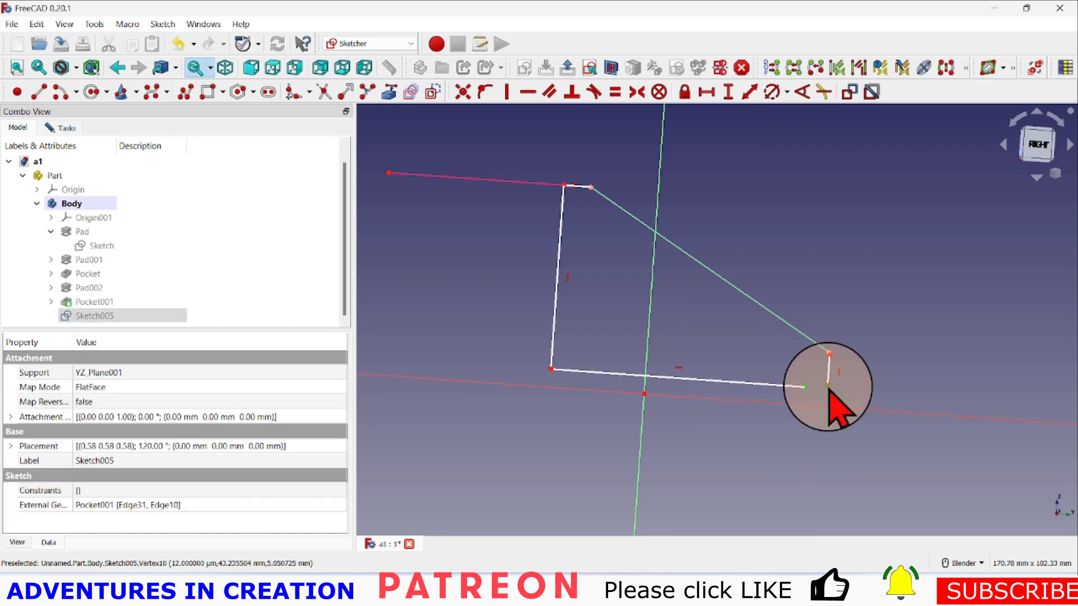
pyautogui.click(828, 386)
pyautogui.click(462, 92)
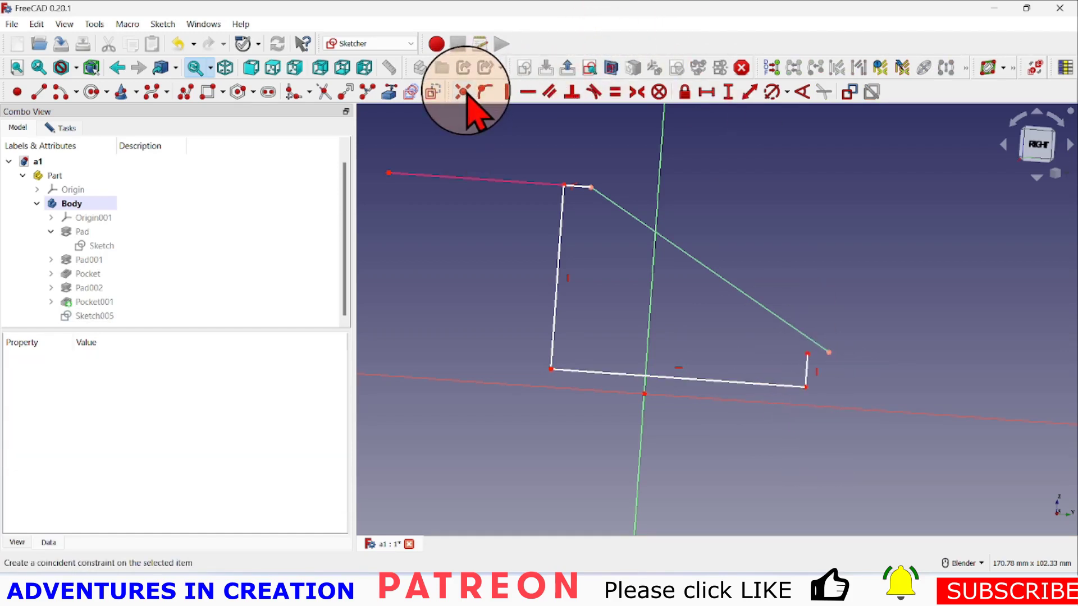
# - Make the short line's top vertex coincident with the diagonal's endpoint
pyautogui.click(809, 356)
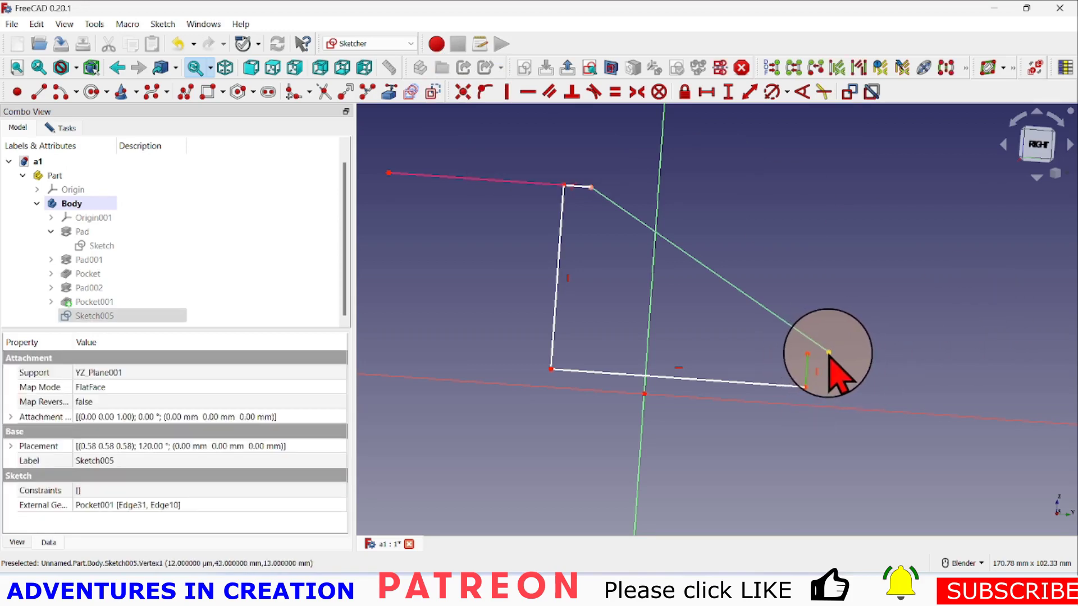
pyautogui.click(862, 361)
pyautogui.scroll(5, 865, 360)
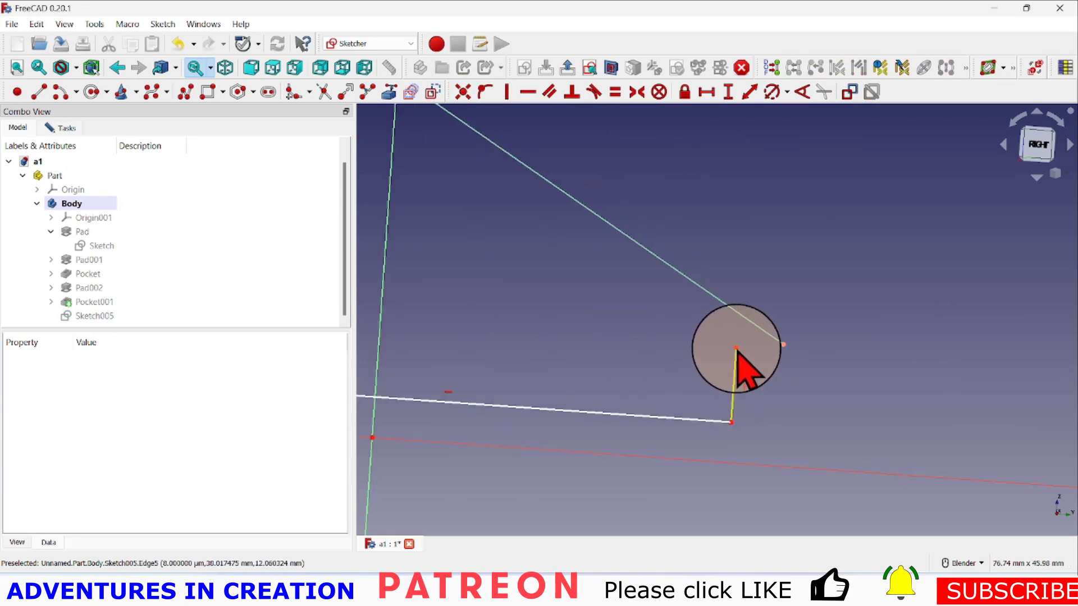
pyautogui.click(736, 348)
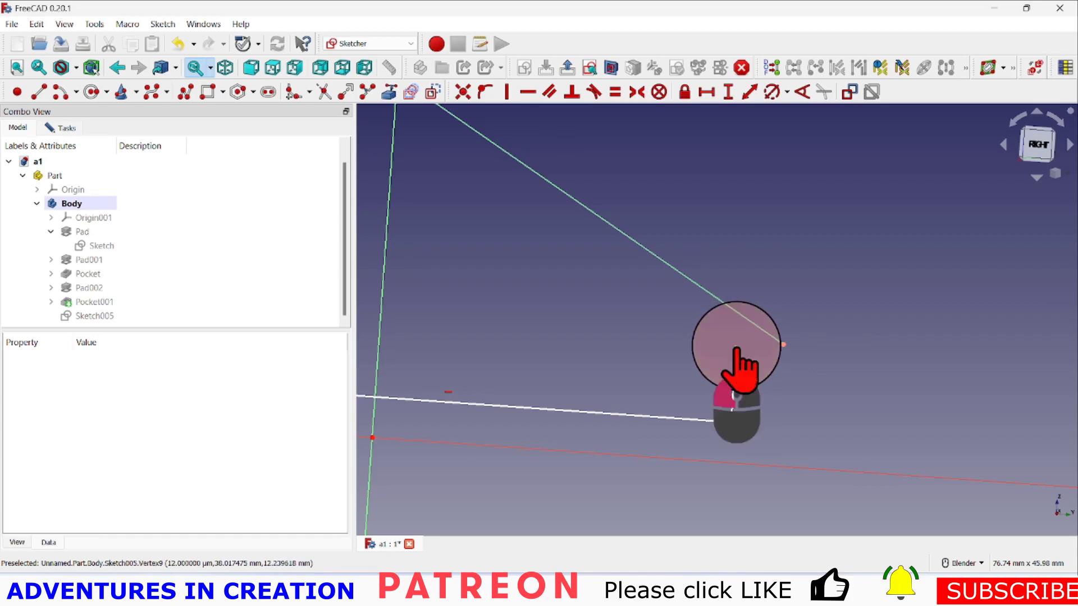
pyautogui.click(783, 345)
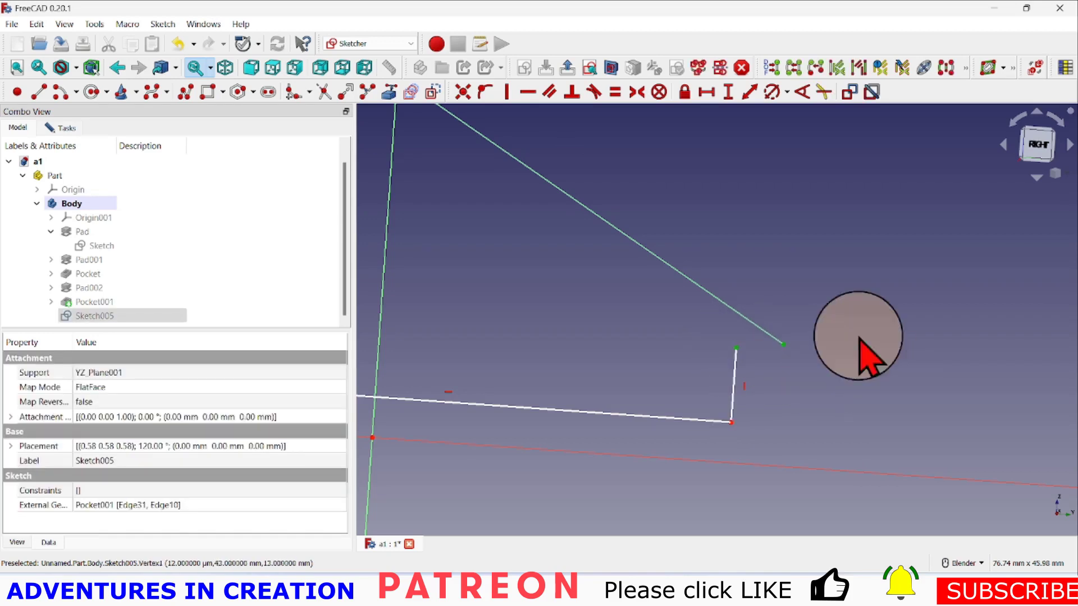
pyautogui.click(463, 94)
pyautogui.scroll(-4, 597, 191)
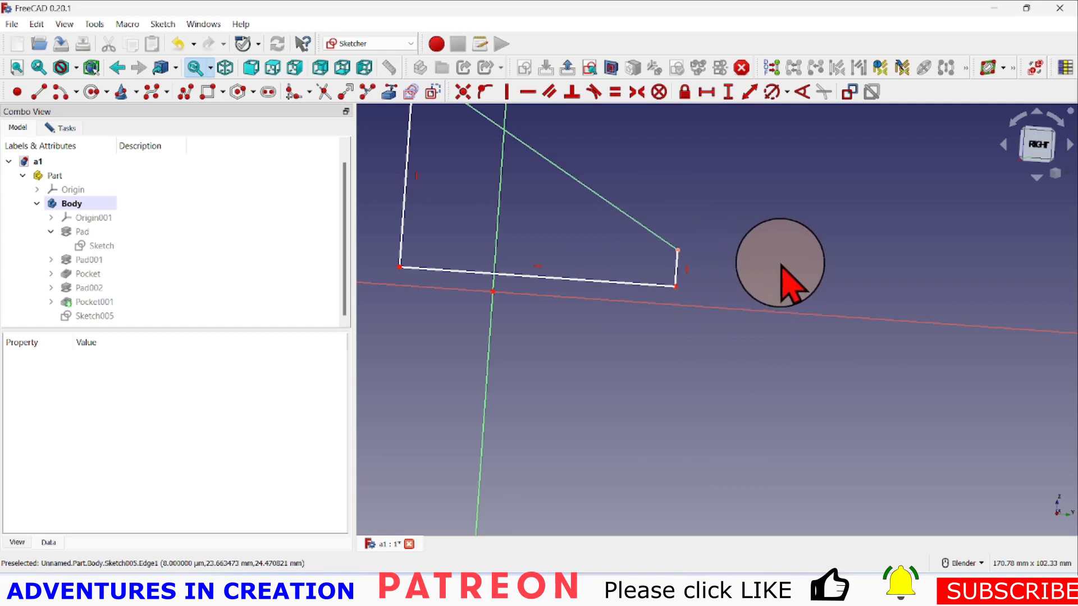
# - Square the view to the right side, fit the sketch, and begin a vertical distance constraint
pyautogui.click(1037, 148)
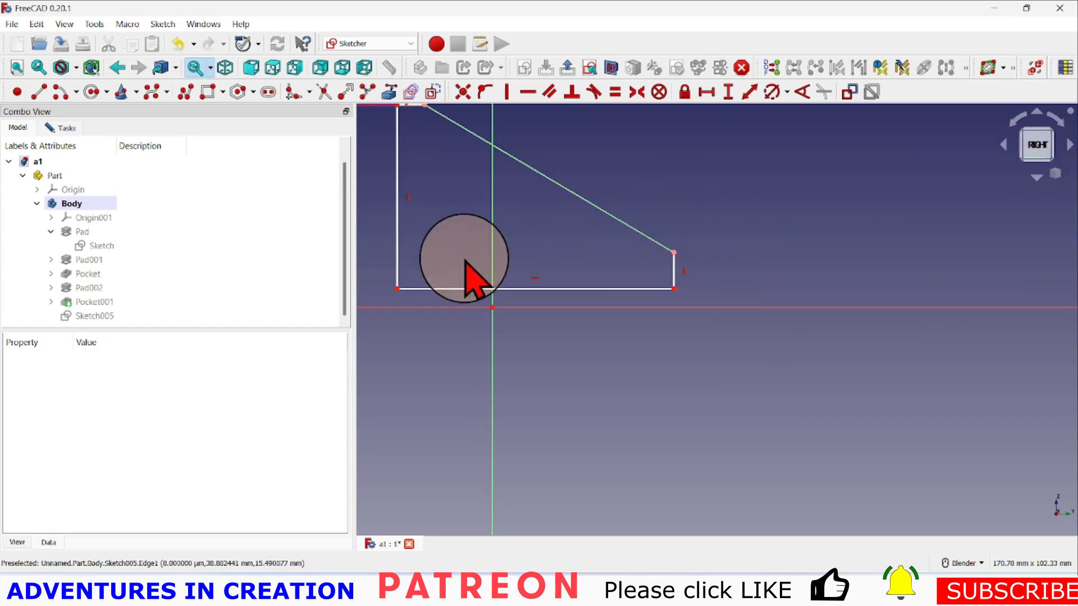
pyautogui.click(17, 67)
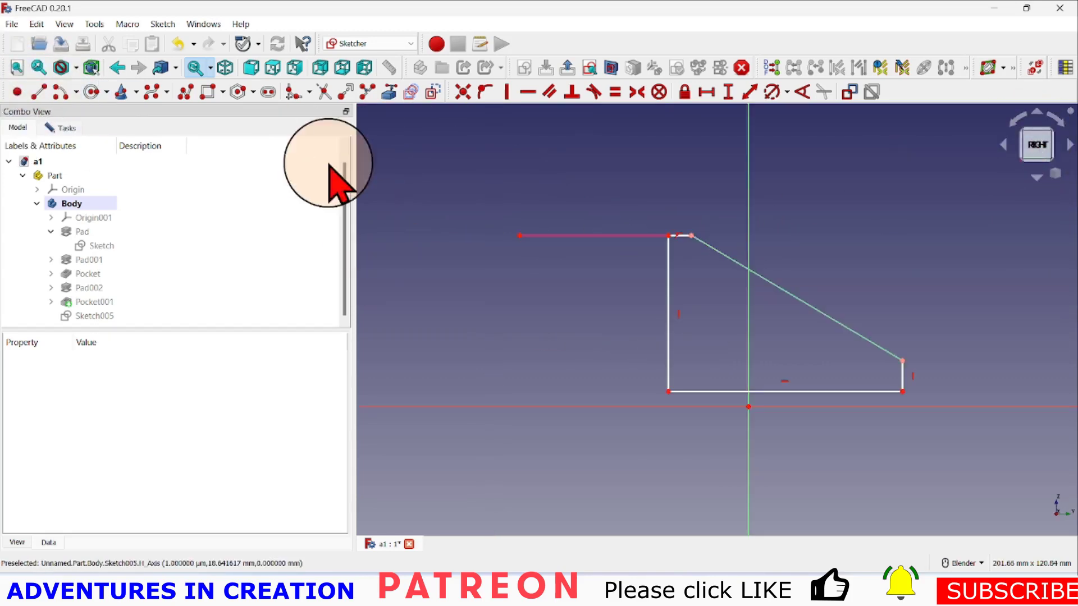
pyautogui.moveTo(812, 211)
pyautogui.mouseDown(button='middle')
pyautogui.moveTo(693, 332)
pyautogui.moveTo(804, 233)
pyautogui.moveTo(794, 233)
pyautogui.moveTo(828, 228)
pyautogui.moveTo(801, 228)
pyautogui.mouseUp(button='middle')
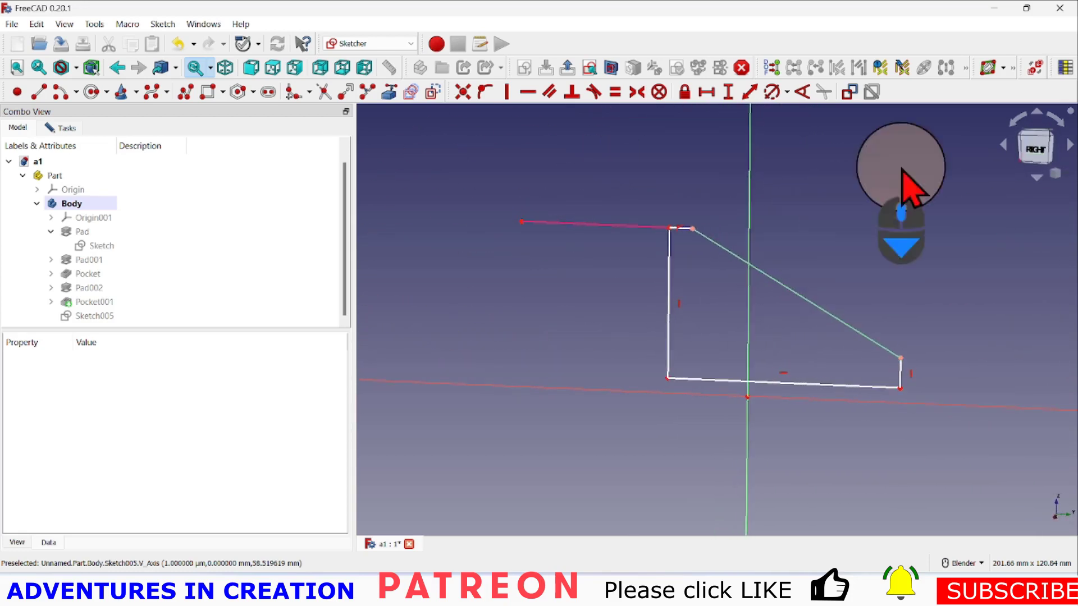
pyautogui.scroll(-2, 938, 385)
pyautogui.scroll(4, 927, 382)
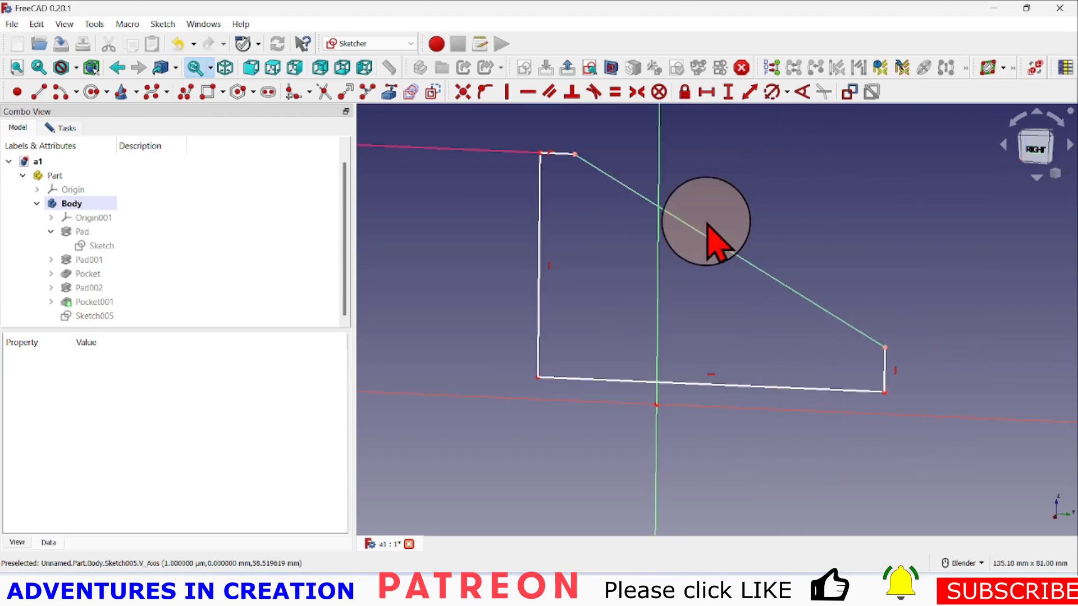
pyautogui.click(728, 92)
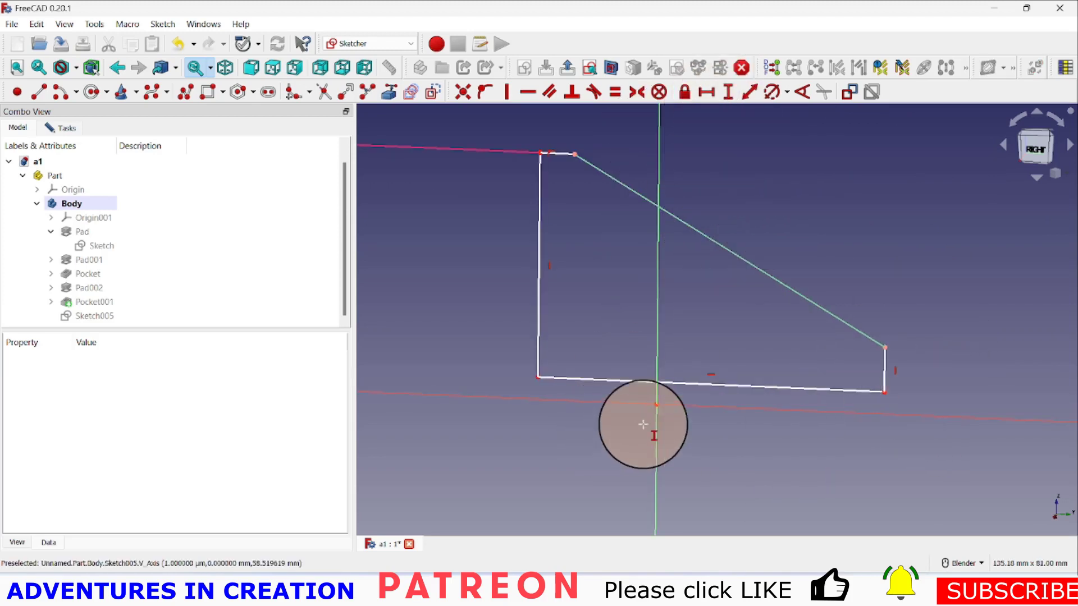
# - Constrain the bottom-left corner 4.32 mm above the sketch origin
pyautogui.click(538, 378)
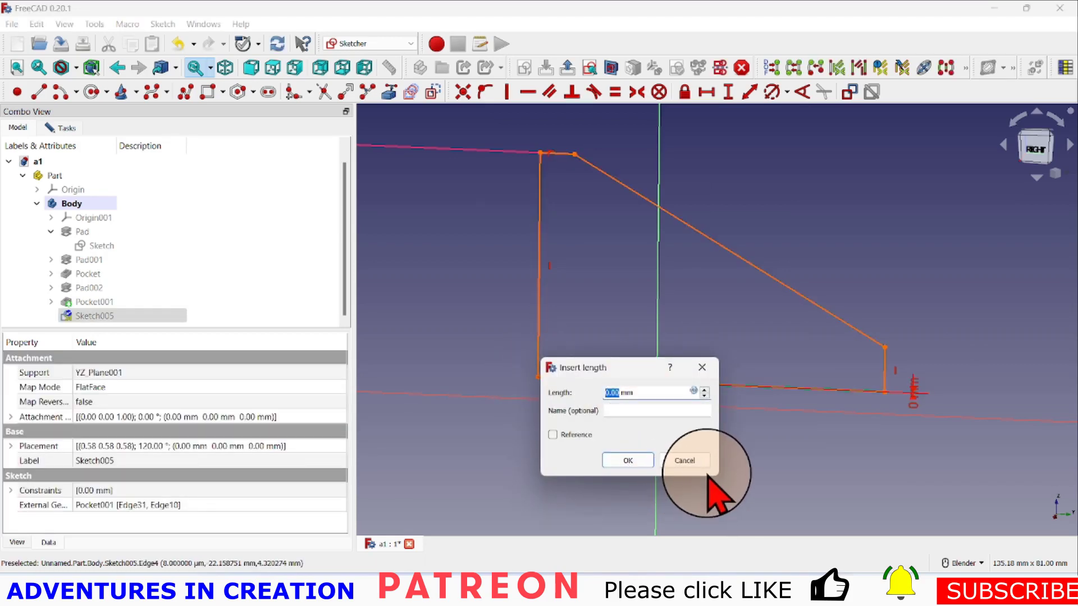
pyautogui.click(690, 460)
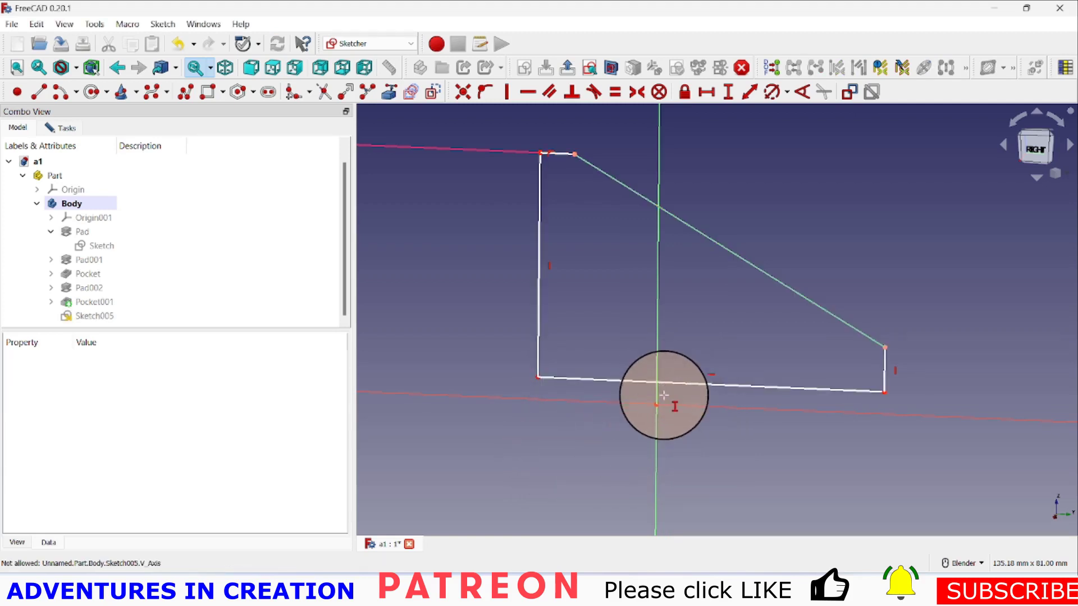
pyautogui.click(1035, 153)
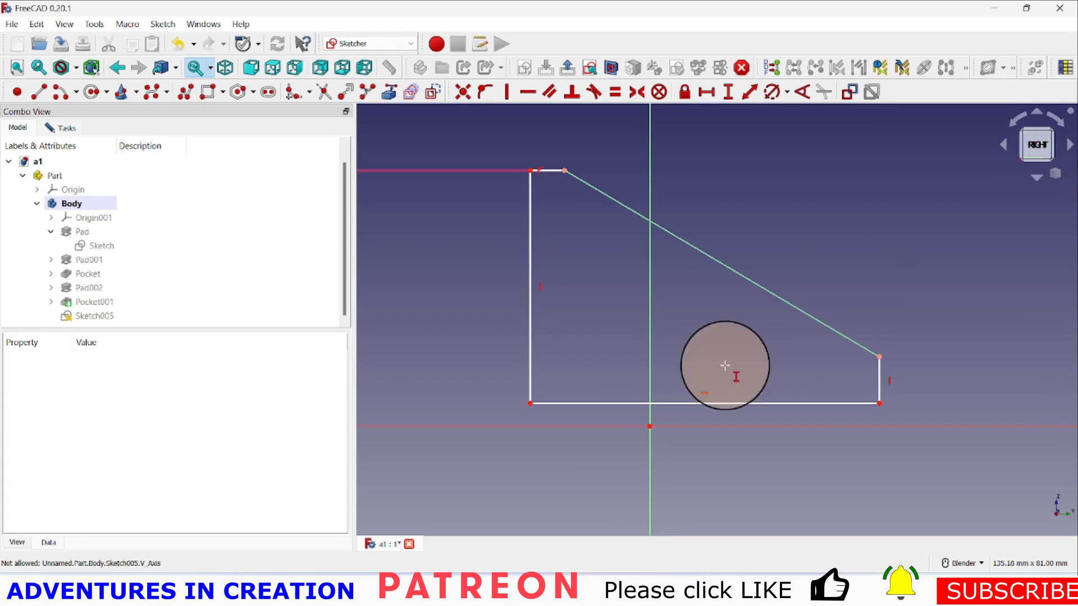
pyautogui.click(650, 427)
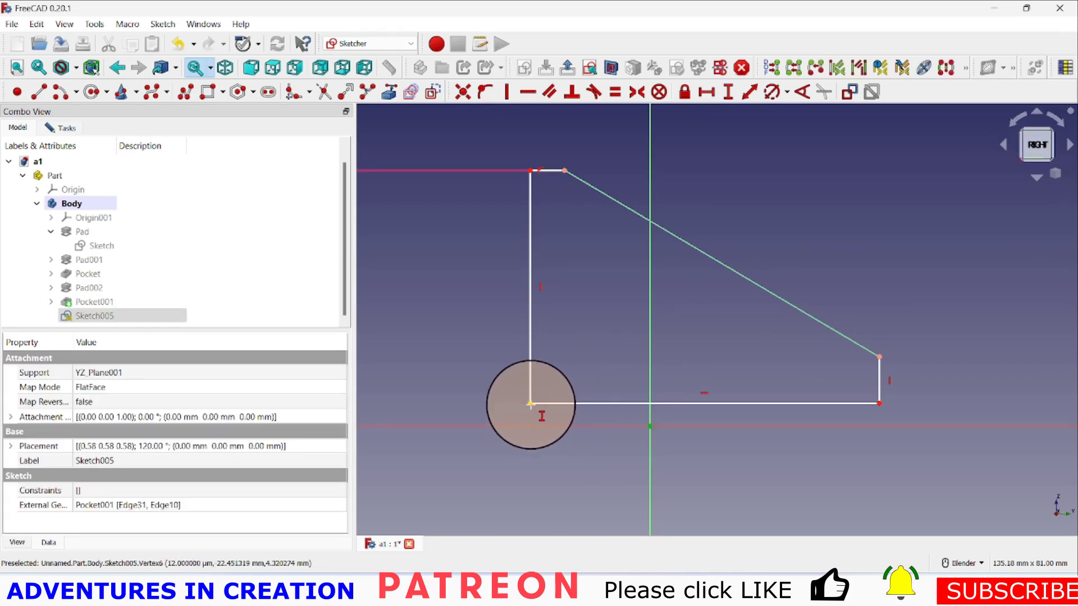
pyautogui.click(530, 403)
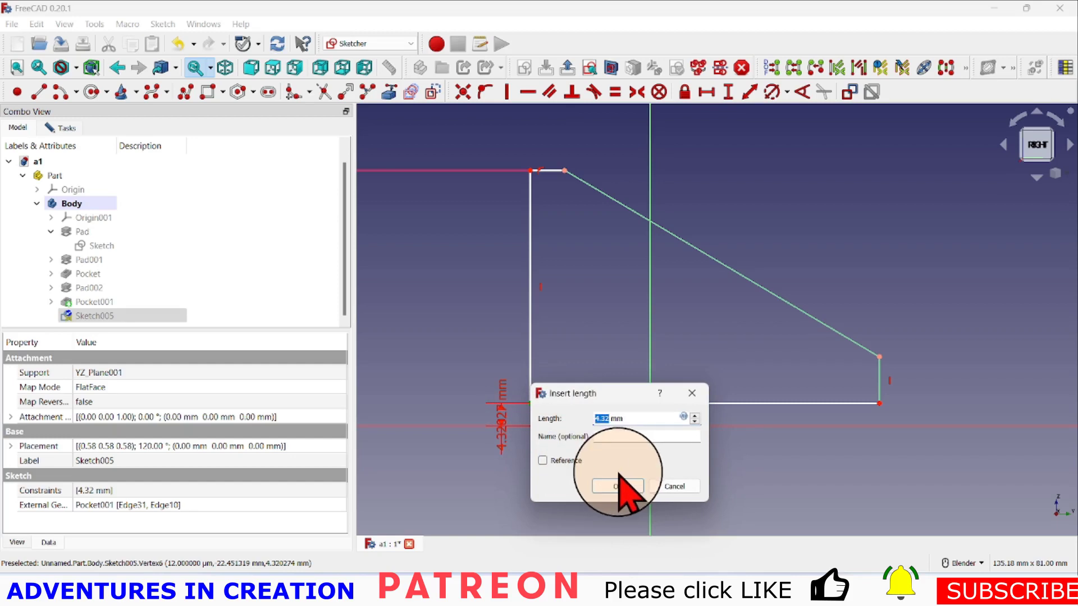
pyautogui.click(618, 486)
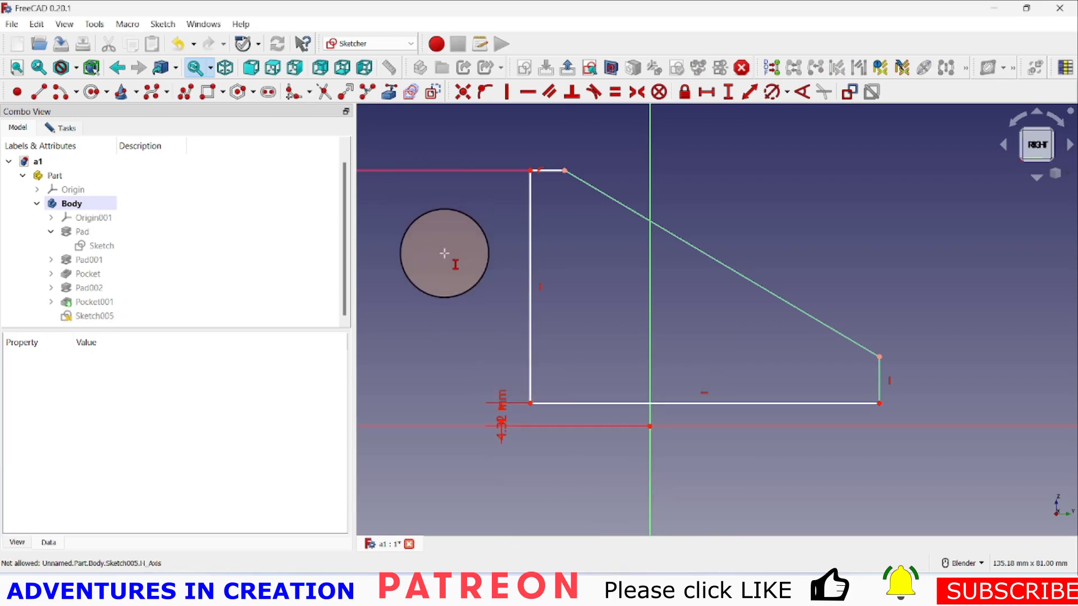
pyautogui.rightClick(444, 254)
pyautogui.moveTo(501, 442); pyautogui.dragTo(488, 487)
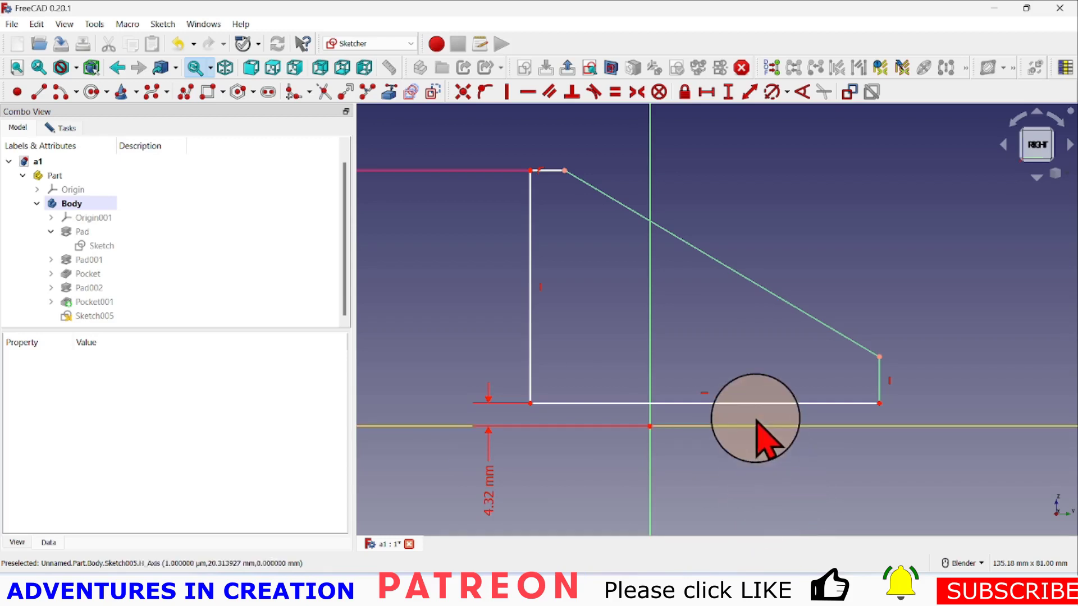
# - Set the bottom edge to 65.45 mm and close the sketch
pyautogui.click(706, 92)
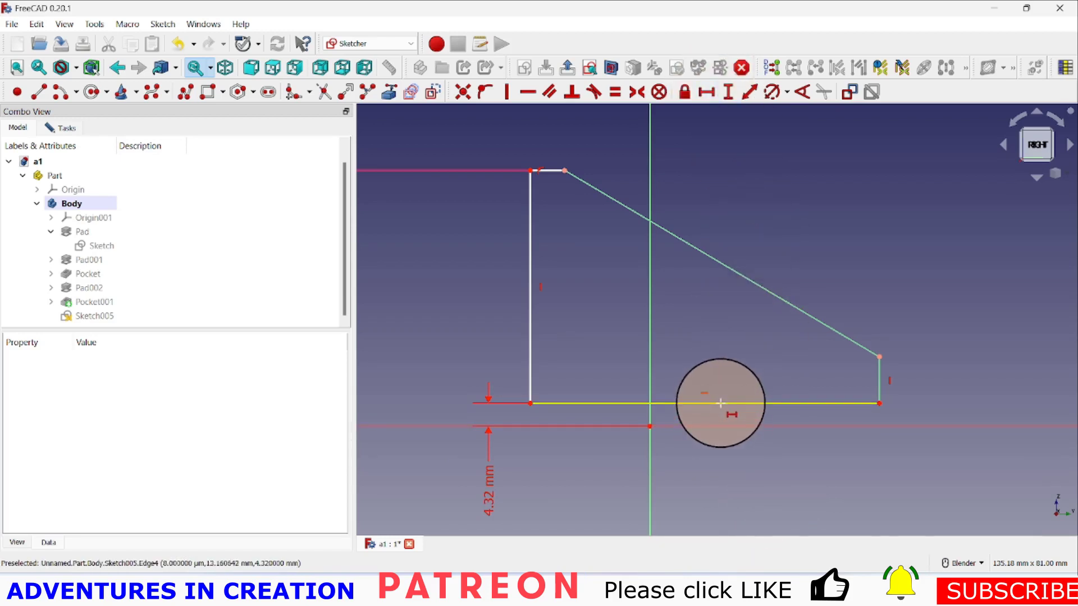
pyautogui.click(721, 403)
pyautogui.click(820, 494)
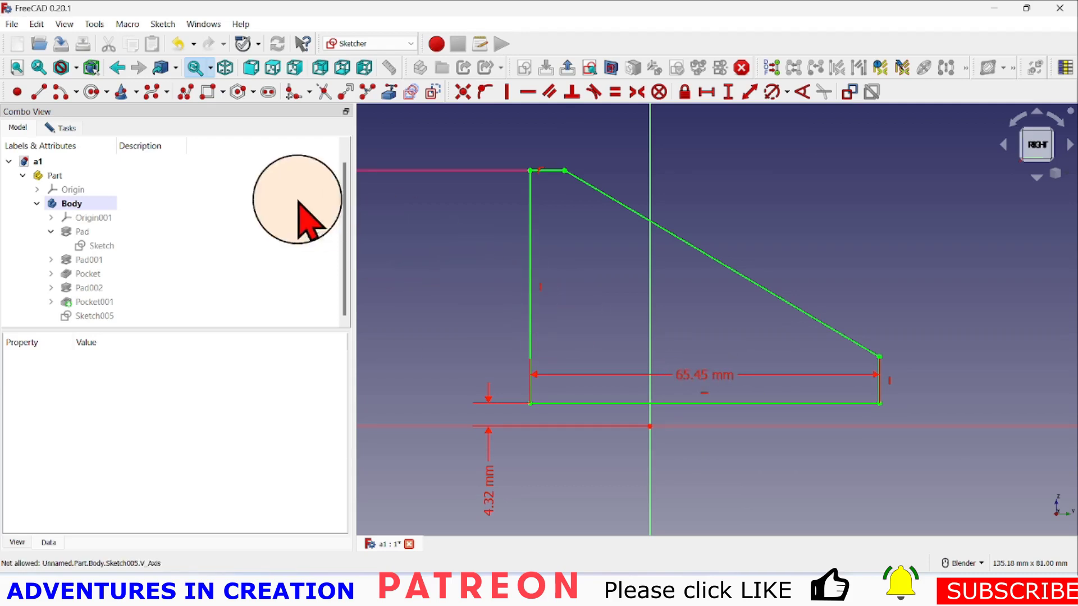
pyautogui.click(66, 128)
pyautogui.click(168, 158)
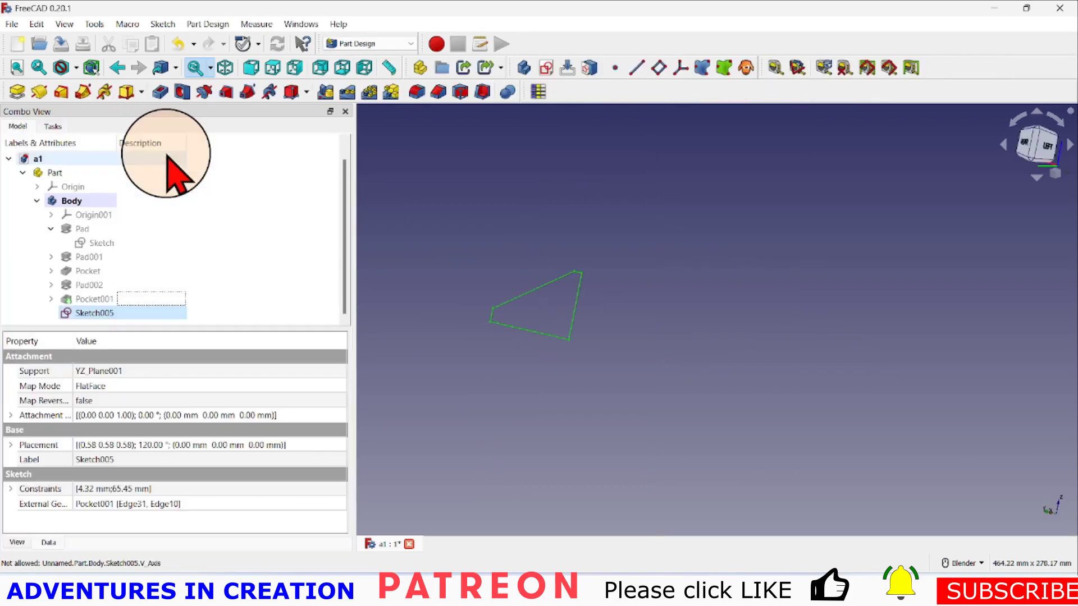
# - Pad Sketch005 11 mm symmetric to plane, creating the Pad003 web rib
pyautogui.click(17, 90)
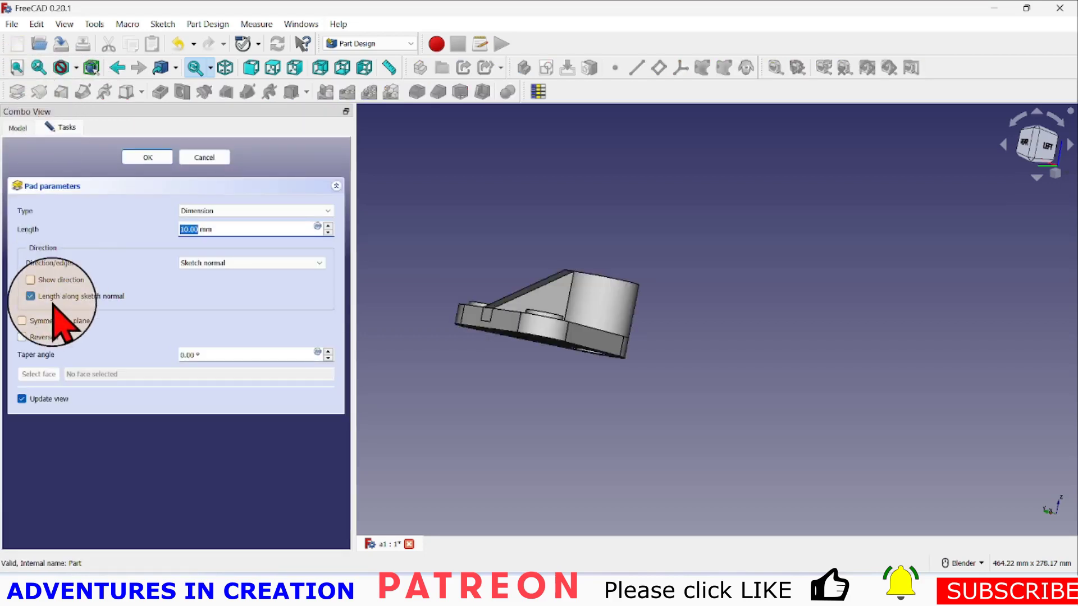
pyautogui.click(24, 321)
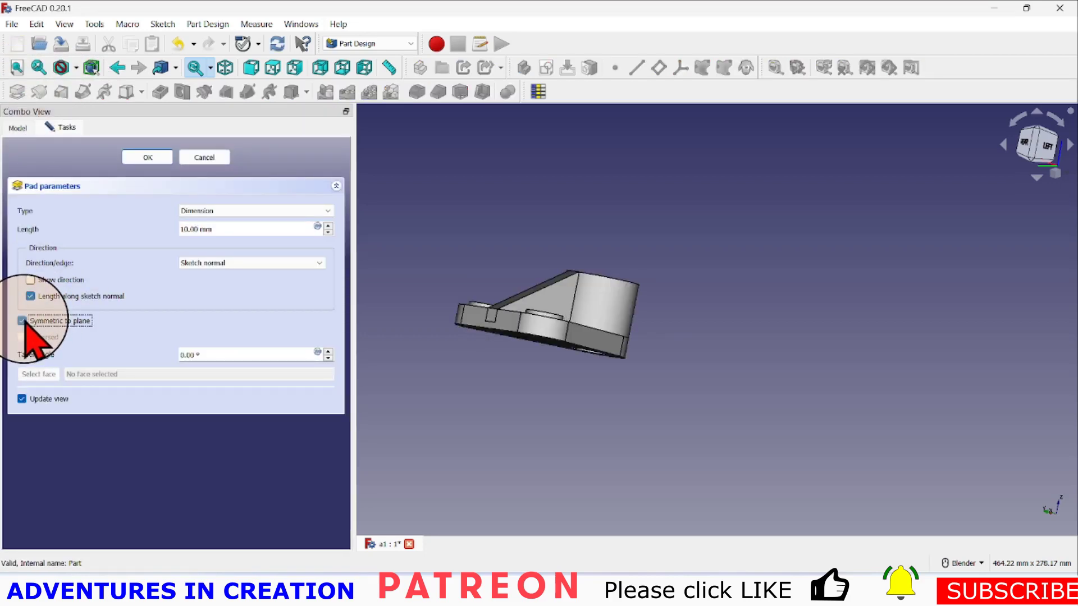
pyautogui.click(328, 226)
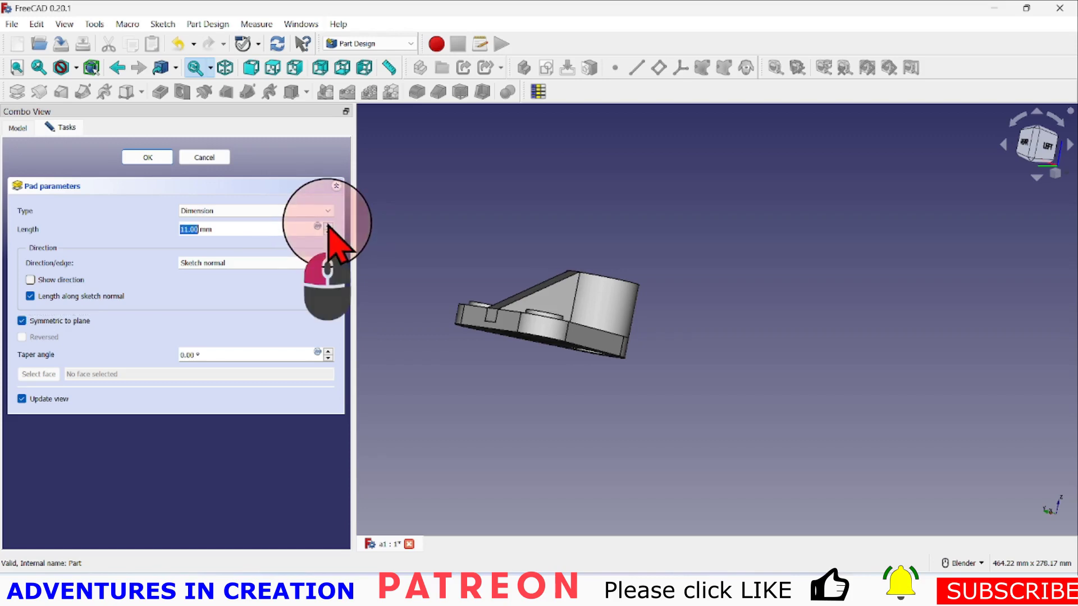
pyautogui.click(163, 159)
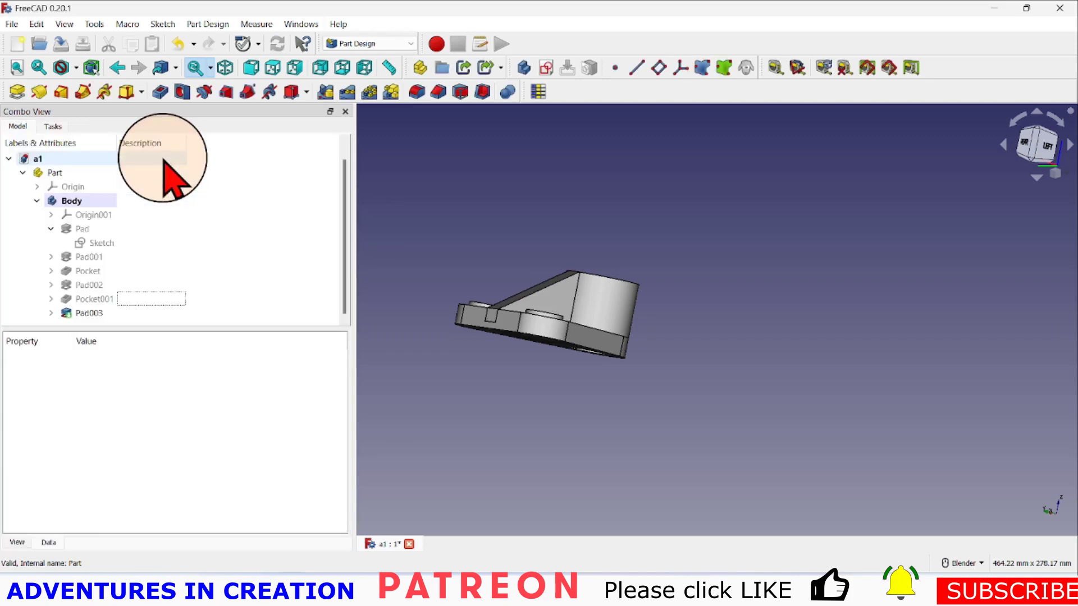
pyautogui.moveTo(765, 348); pyautogui.dragTo(609, 365, button='middle')
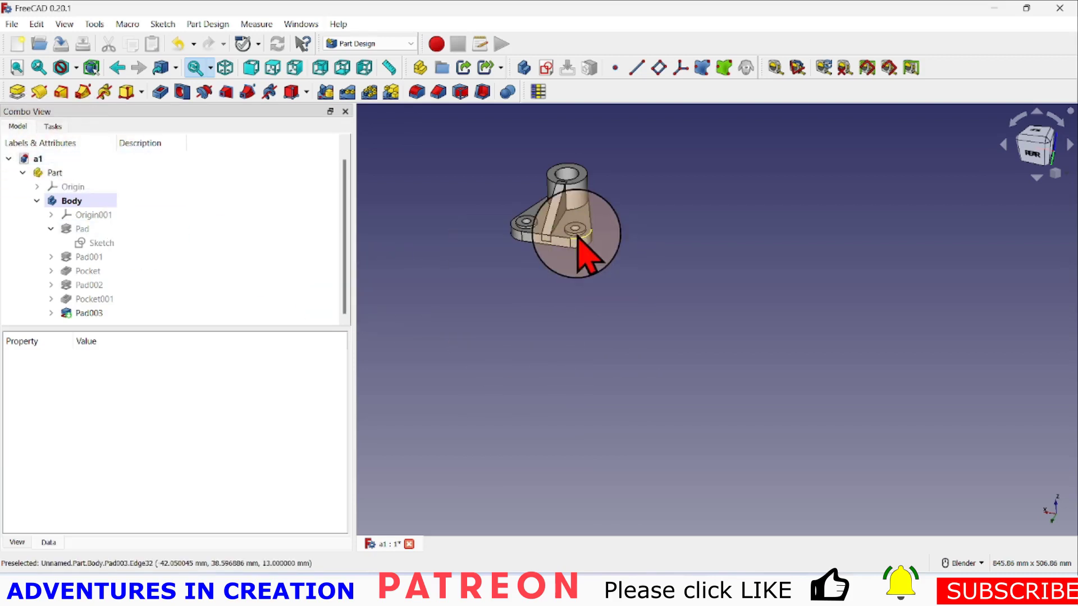
# - Fit and orbit the part, then select the plate's right-hand slanted side edge
pyautogui.scroll(6, 517, 217)
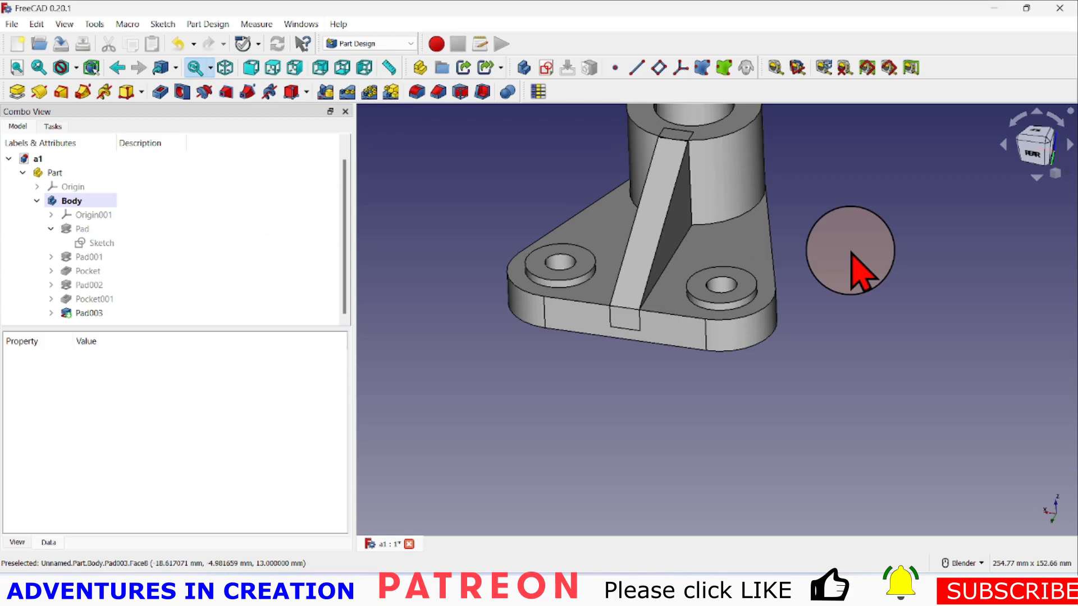
pyautogui.click(17, 68)
pyautogui.scroll(2, 978, 378)
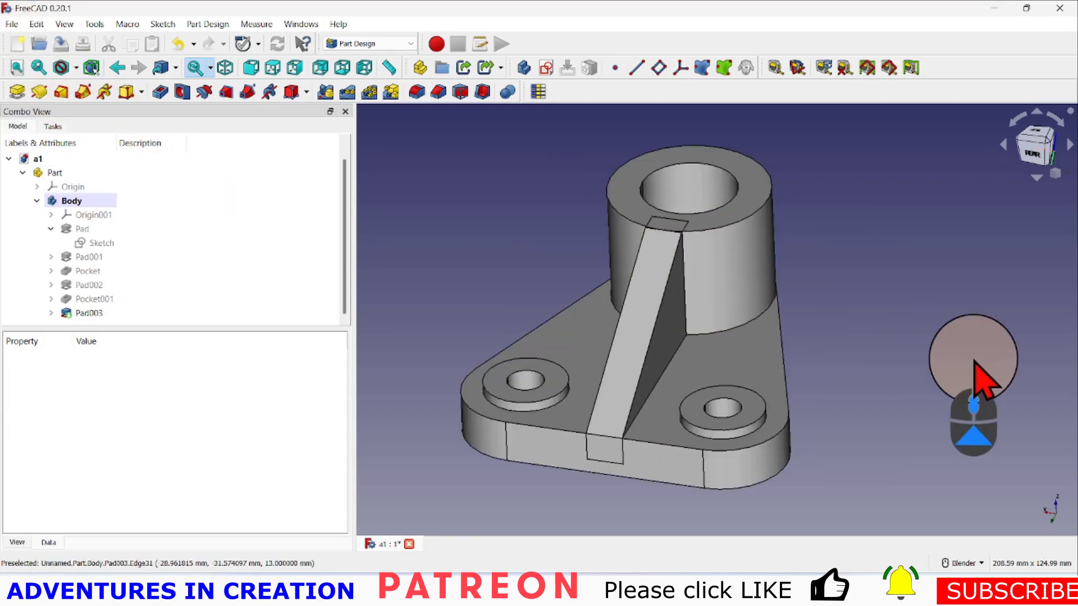
pyautogui.moveTo(951, 361); pyautogui.dragTo(959, 379, button='middle')
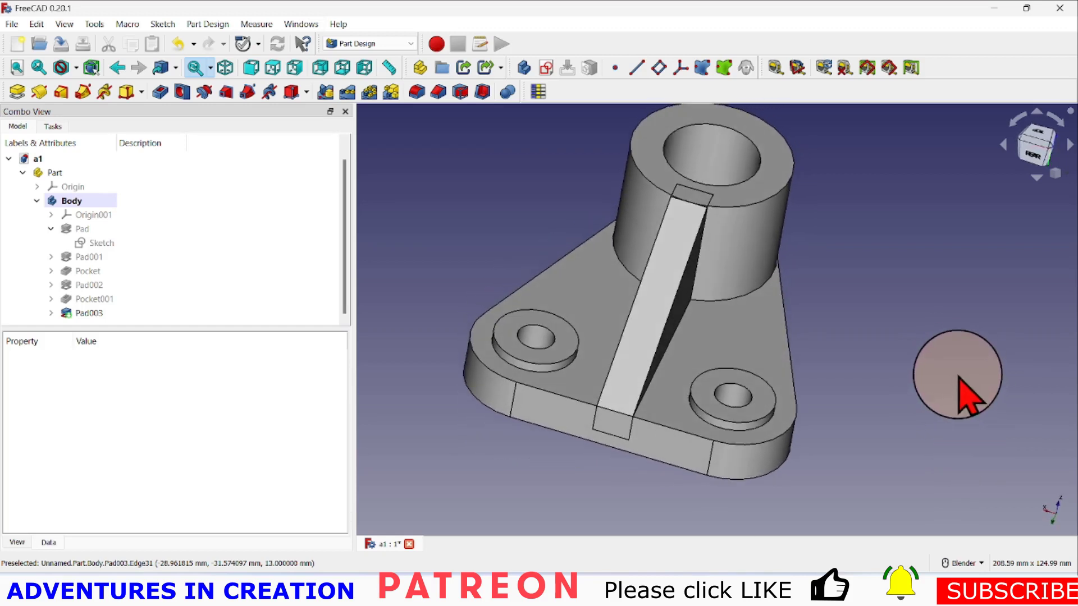
pyautogui.click(791, 356)
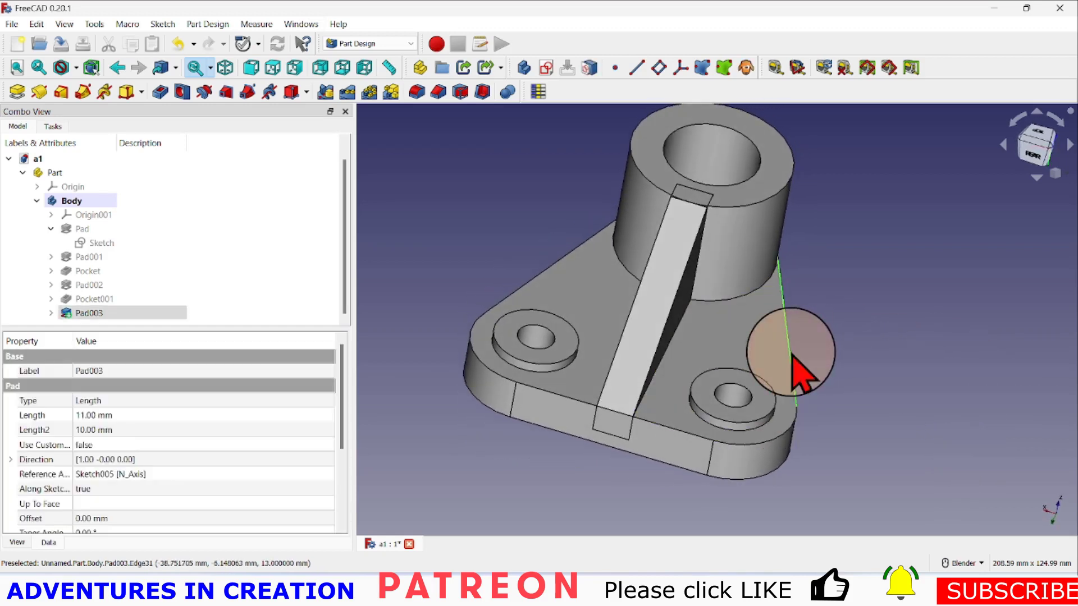
# - Start a 2 mm fillet on that edge and add Edge7, Edge44 and Edge49
pyautogui.click(417, 92)
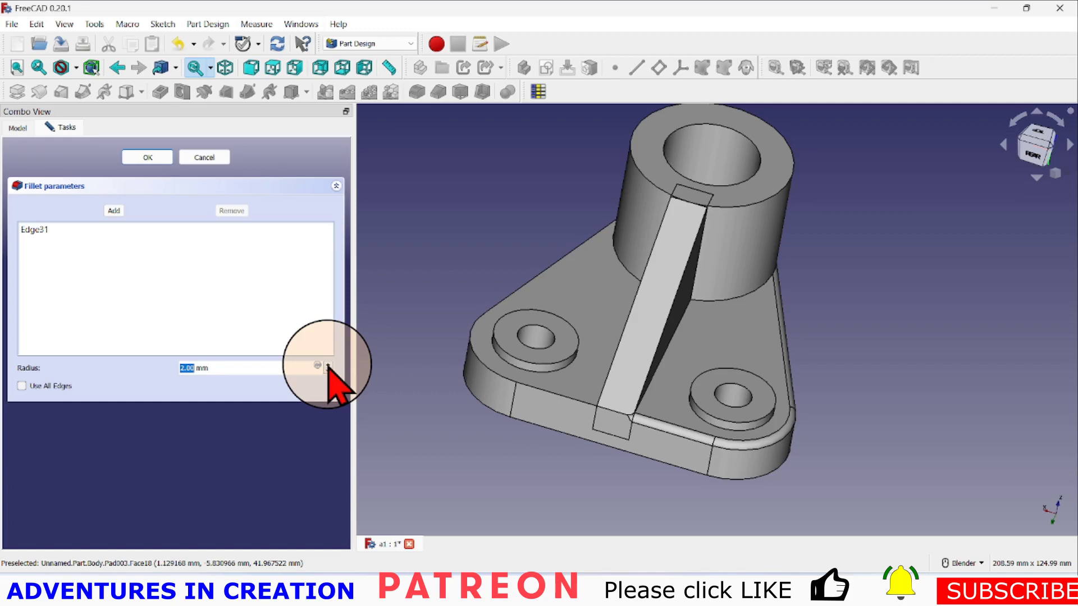
pyautogui.click(115, 212)
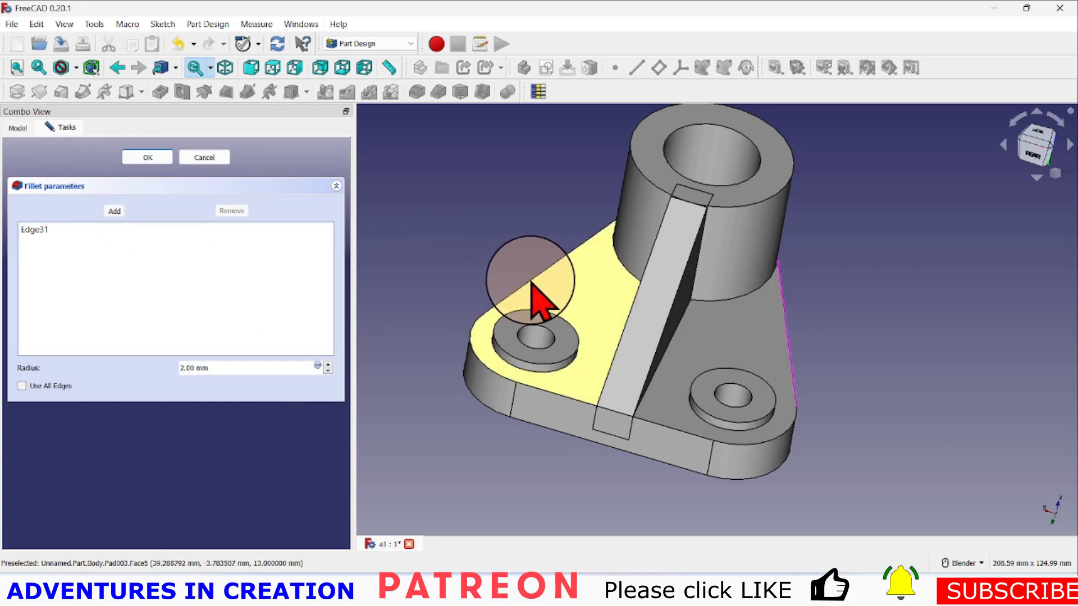
pyautogui.click(528, 285)
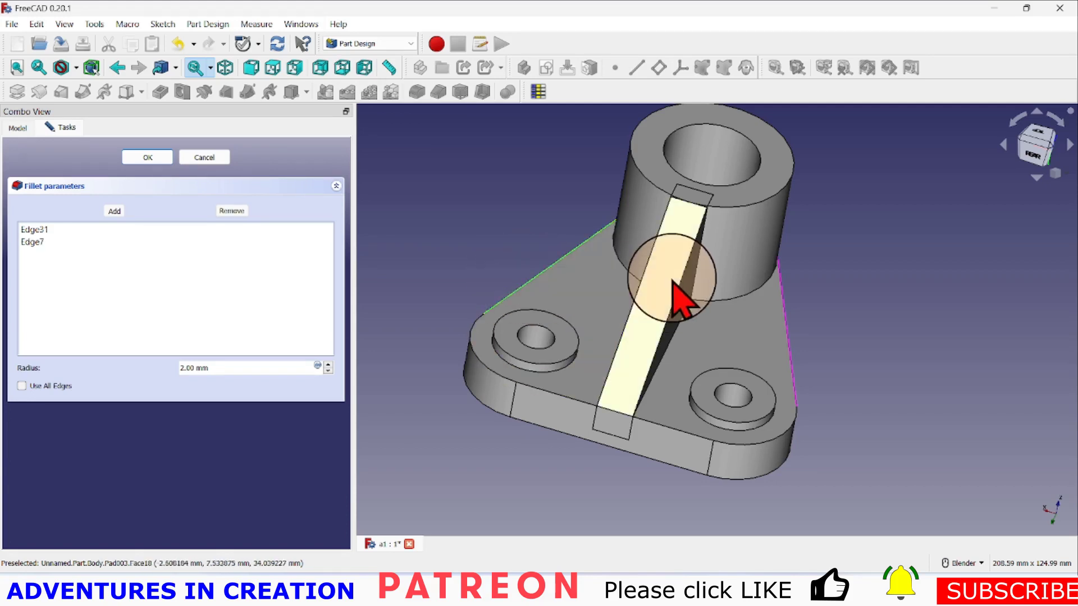
pyautogui.click(644, 278)
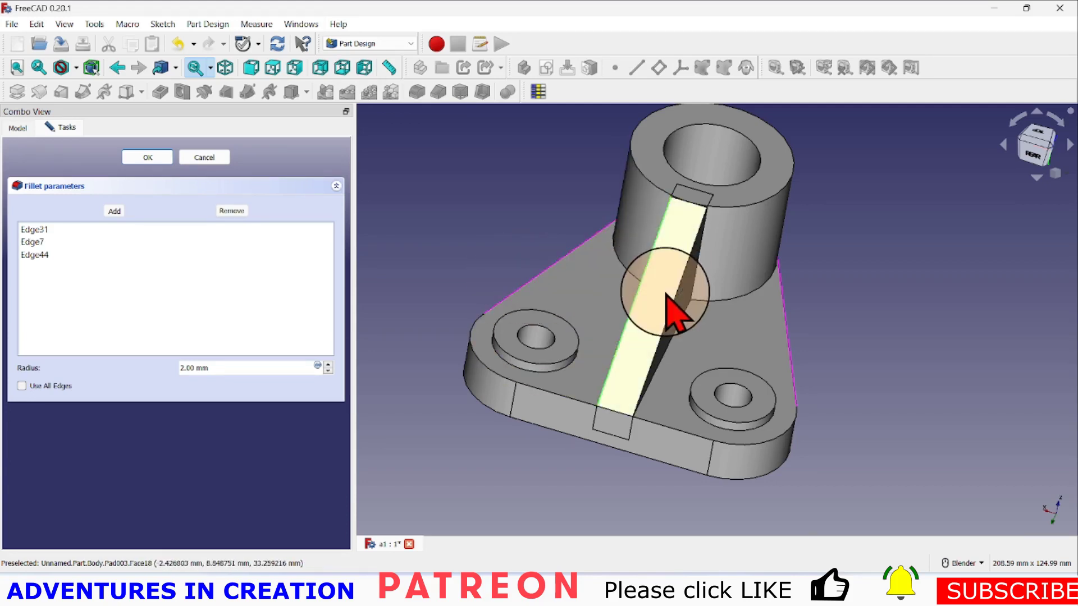
pyautogui.click(671, 323)
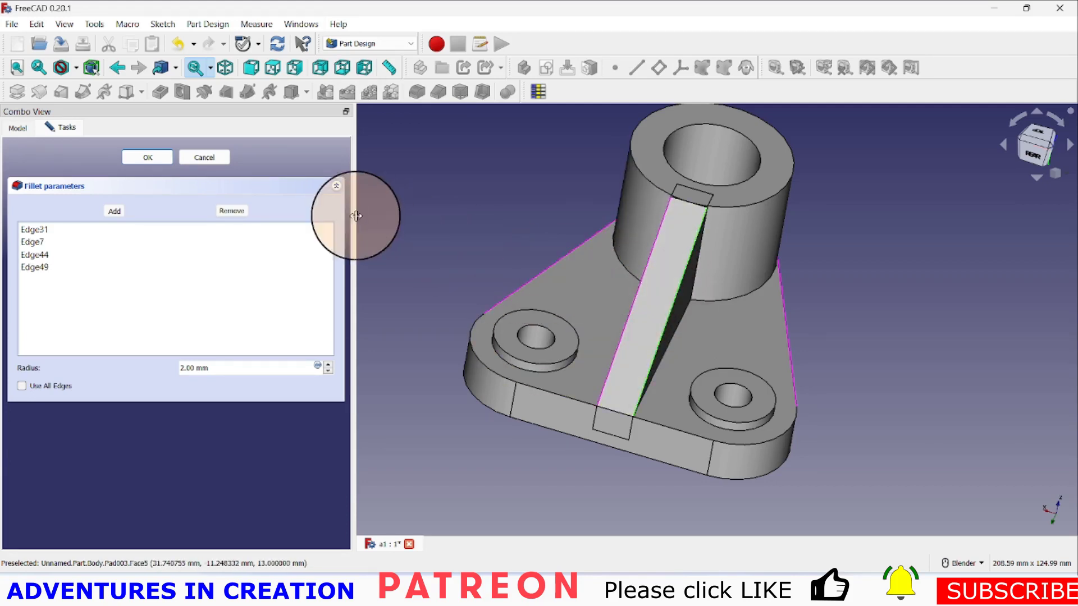
# - After the four-edge fillet fails, remove rib edges Edge49 and Edge44 and apply the 2 mm fillet
pyautogui.click(147, 158)
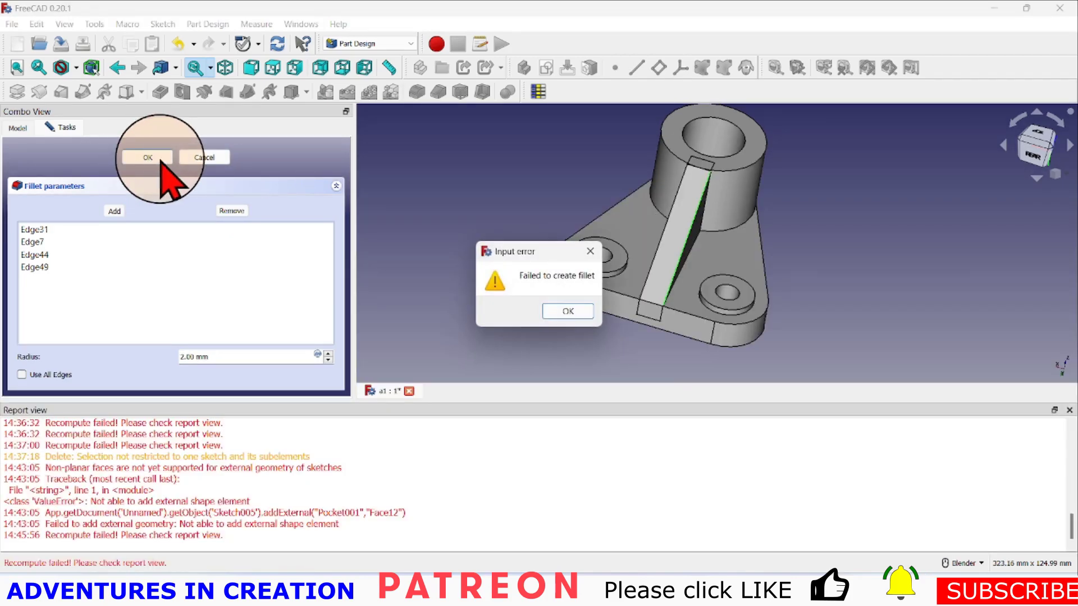
pyautogui.click(569, 311)
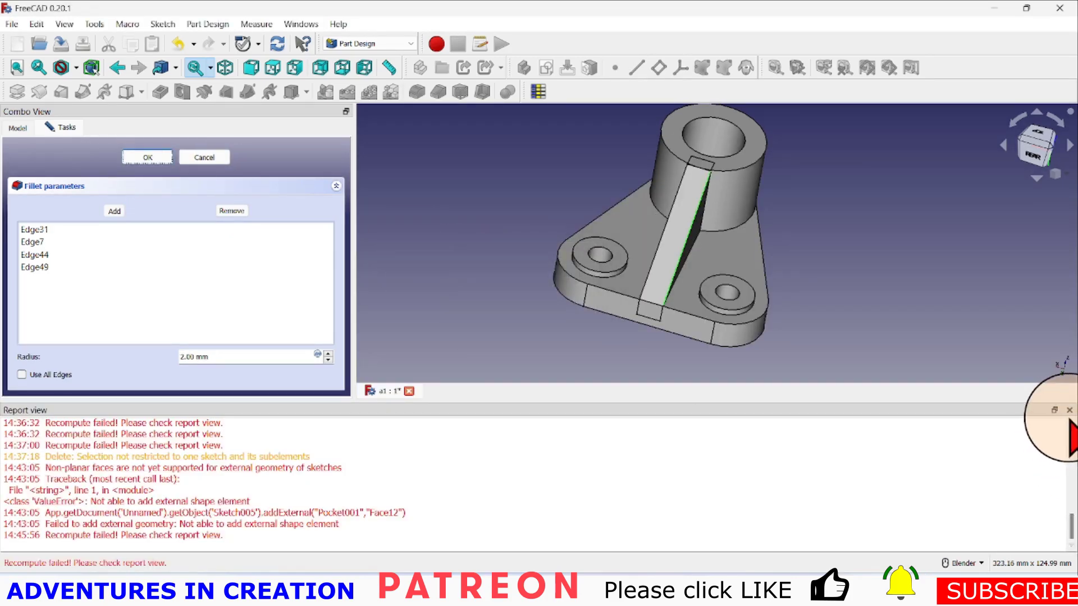
pyautogui.click(1070, 411)
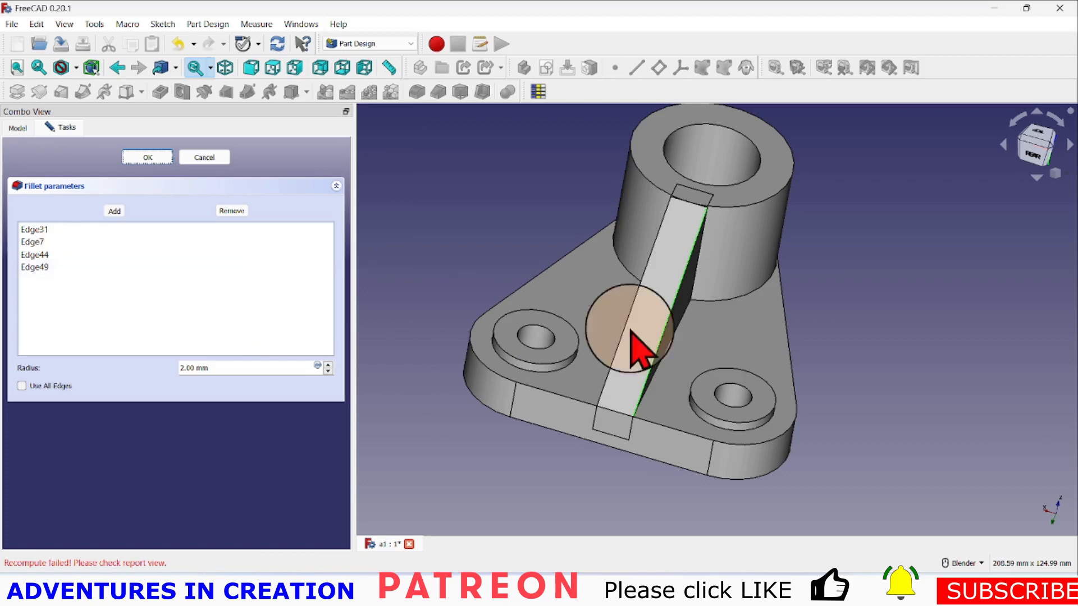
pyautogui.click(232, 213)
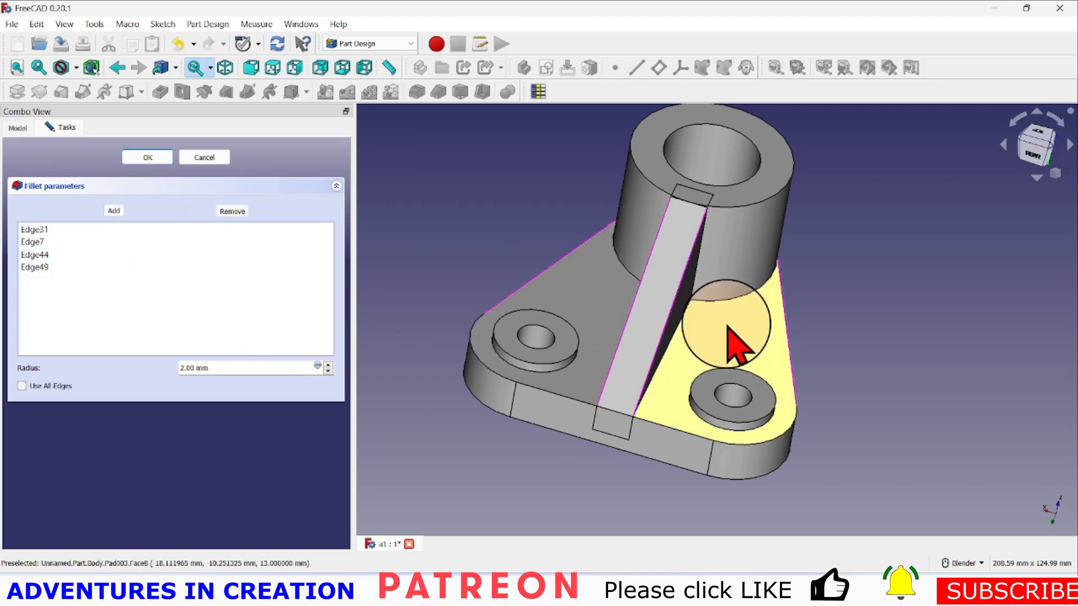
pyautogui.click(665, 326)
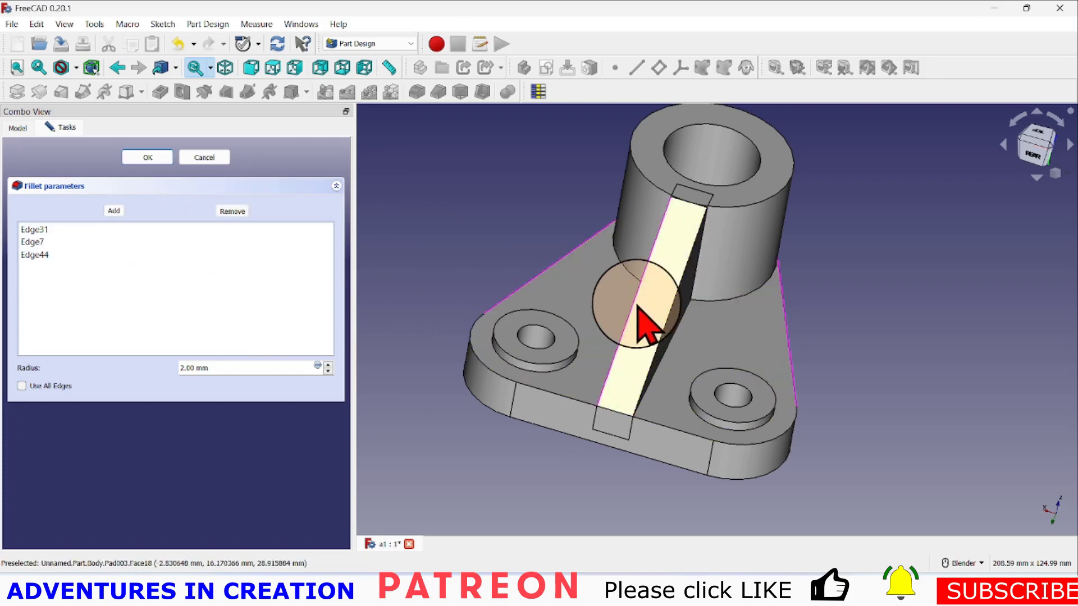
pyautogui.click(639, 321)
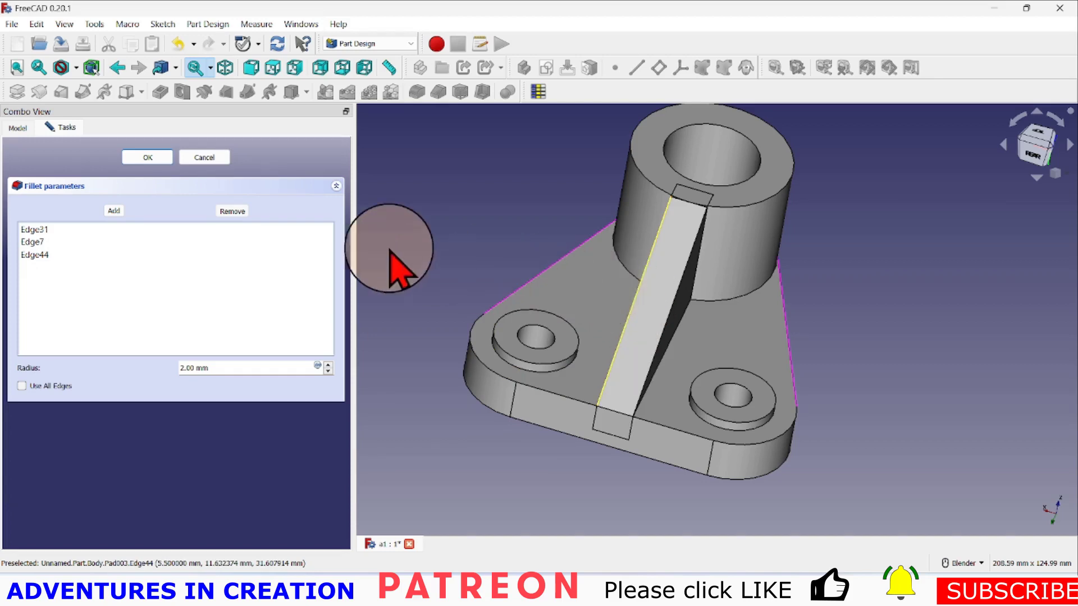
pyautogui.click(162, 158)
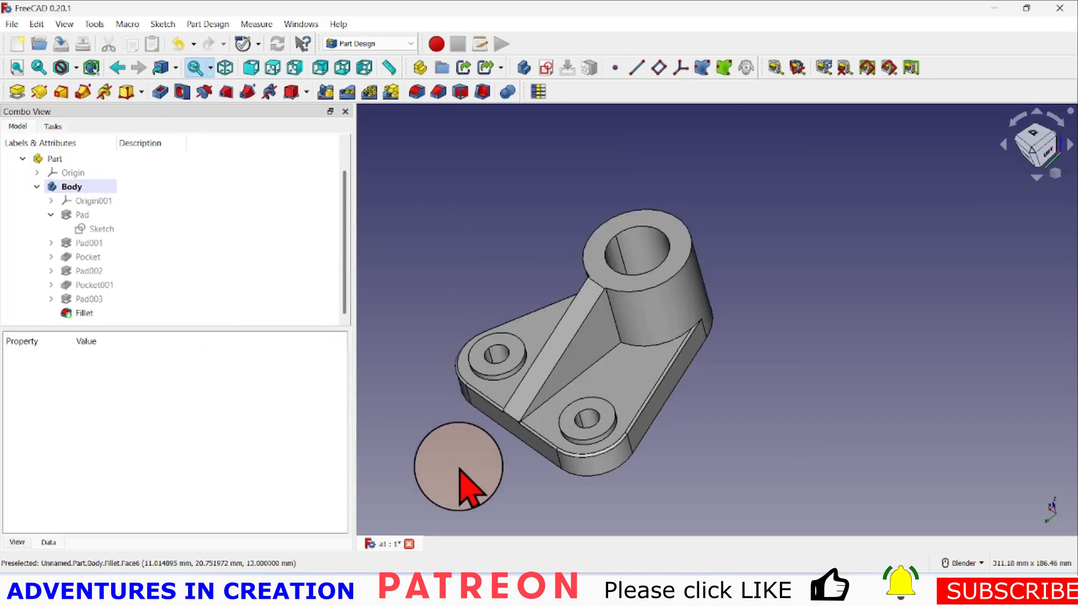
pyautogui.moveTo(462, 487); pyautogui.dragTo(457, 513, button='middle')
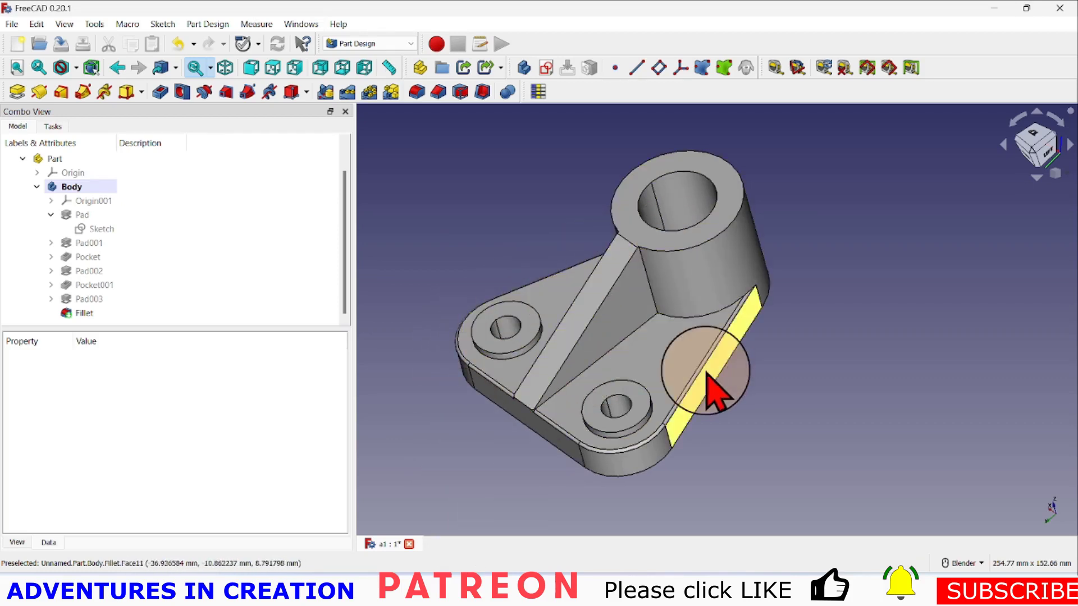
pyautogui.scroll(3, 455, 450)
pyautogui.moveTo(457, 452); pyautogui.dragTo(604, 410, button='middle')
pyautogui.scroll(-5, 717, 294)
pyautogui.moveTo(718, 294); pyautogui.dragTo(825, 378, button='middle')
pyautogui.scroll(3, 786, 238)
pyautogui.scroll(-5, 787, 241)
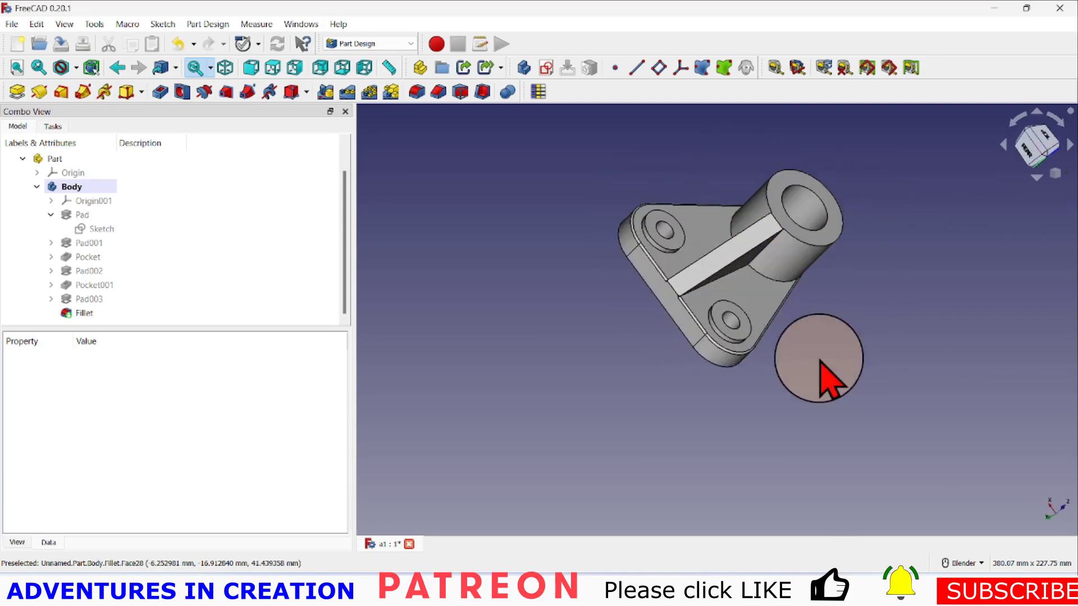
pyautogui.scroll(5, 818, 264)
pyautogui.scroll(-3, 770, 349)
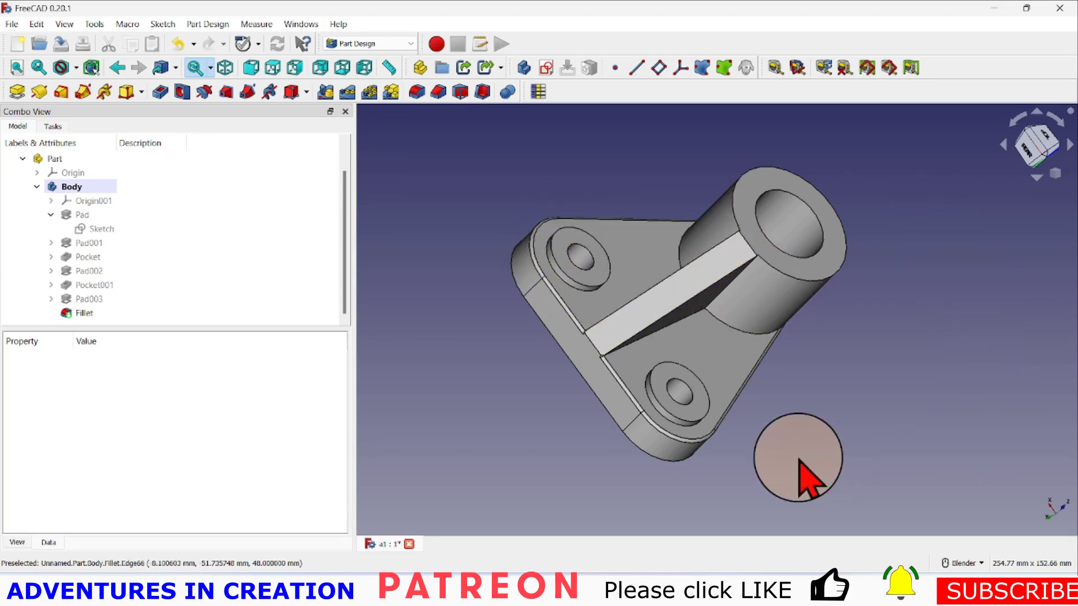
pyautogui.scroll(3, 799, 460)
pyautogui.scroll(-3, 798, 460)
pyautogui.moveTo(562, 438); pyautogui.dragTo(411, 428, button='middle')
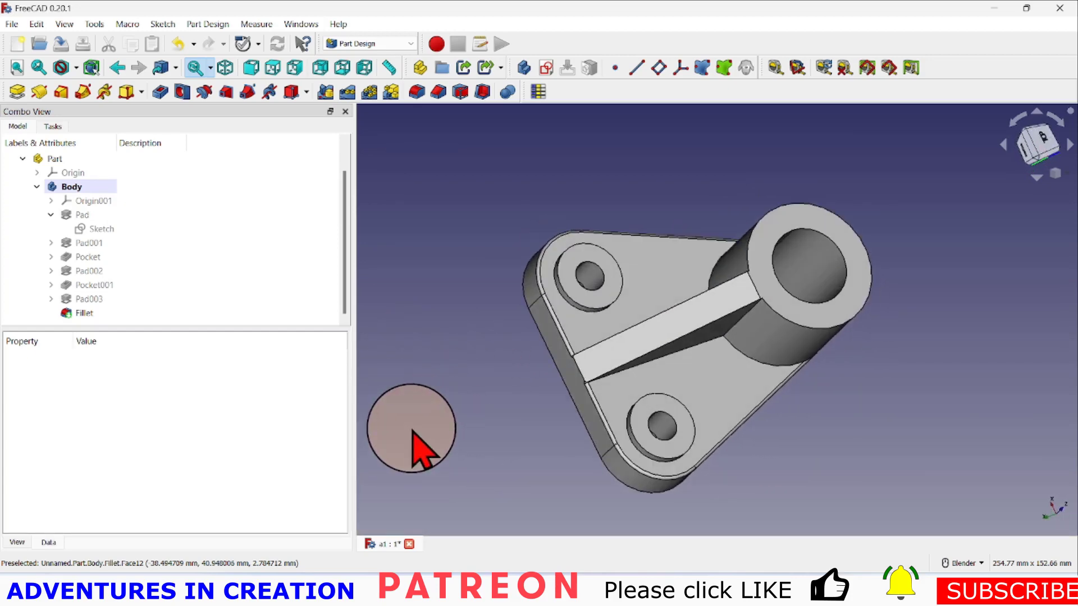